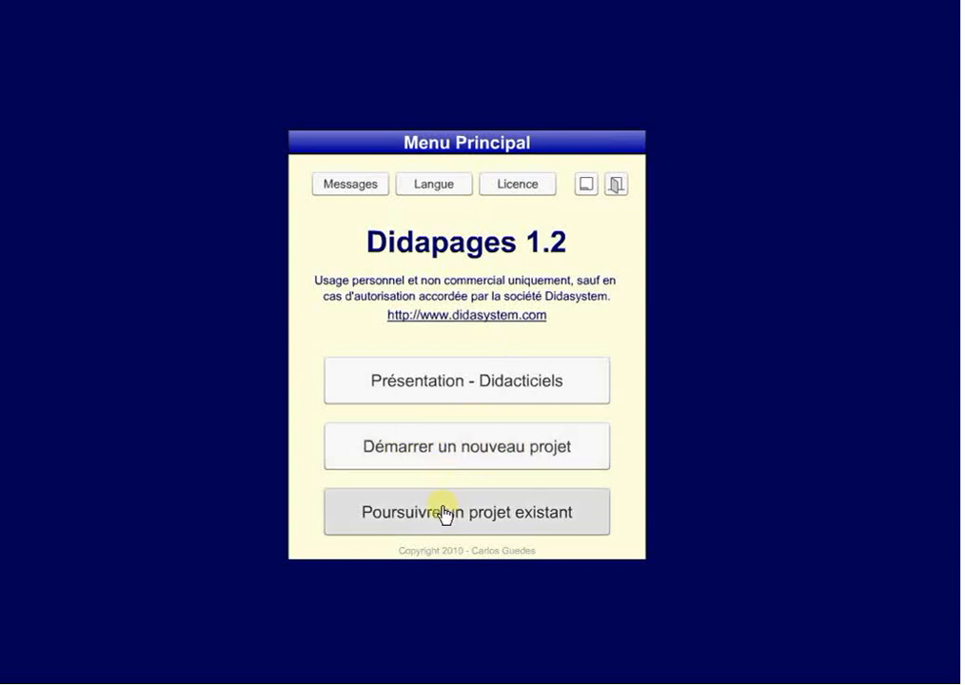
Create a new project named Pyramides with the book title "Les pyramides" and the author's first name
click(461, 448)
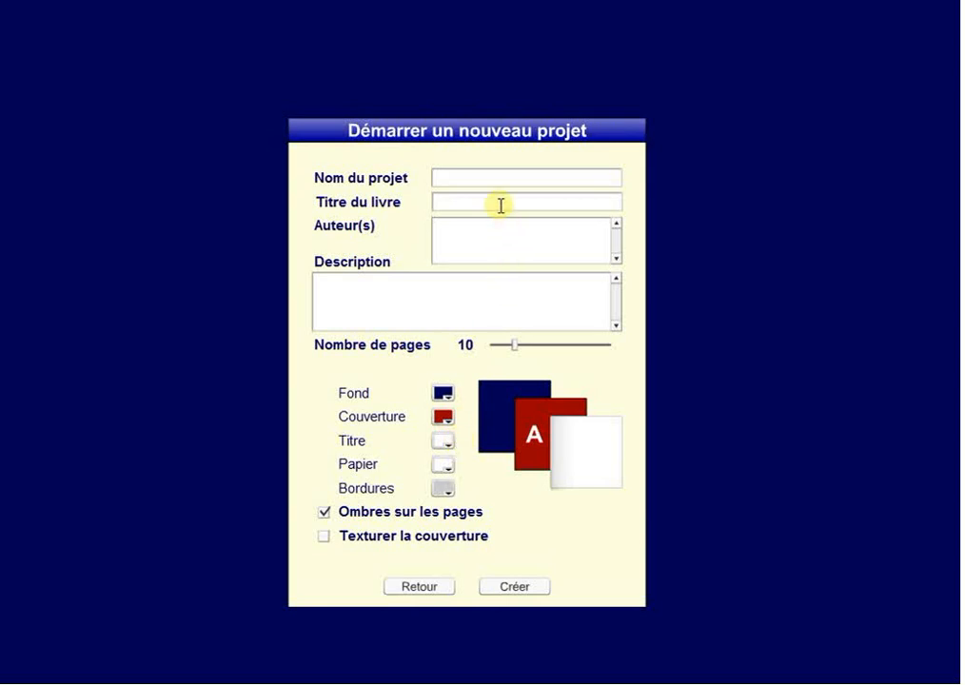
click(498, 176)
text(Pyramide)
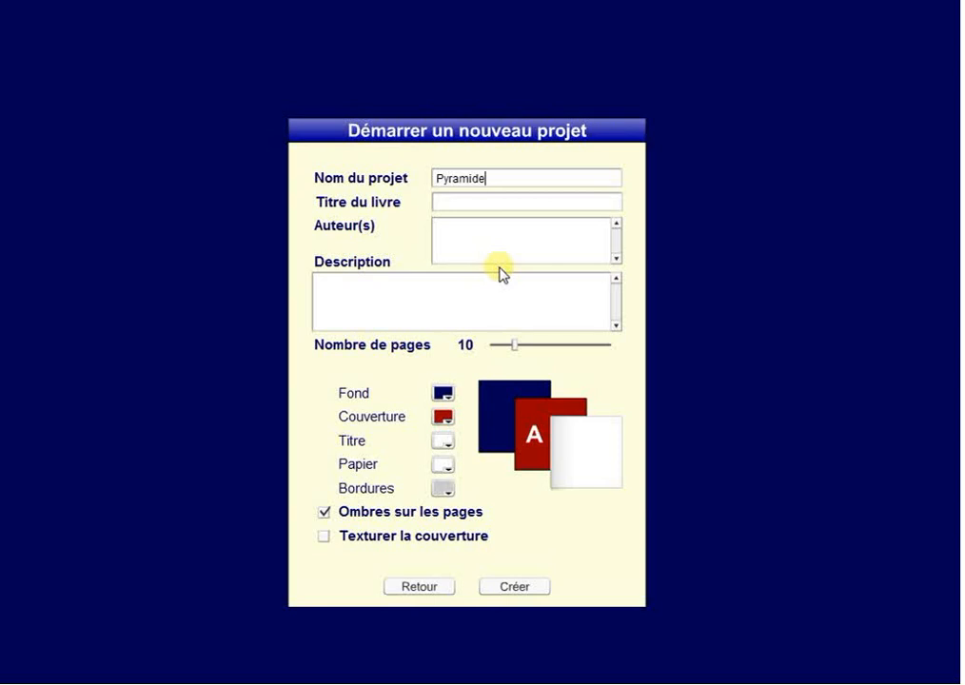
click(495, 202)
text(Les pyramide)
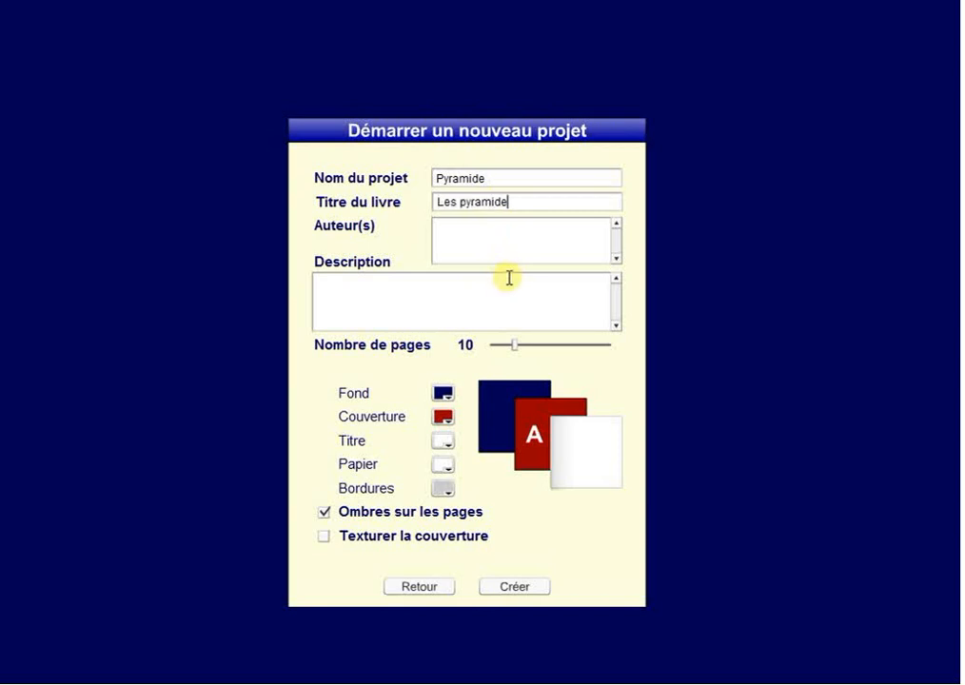
click(510, 238)
text(Julien)
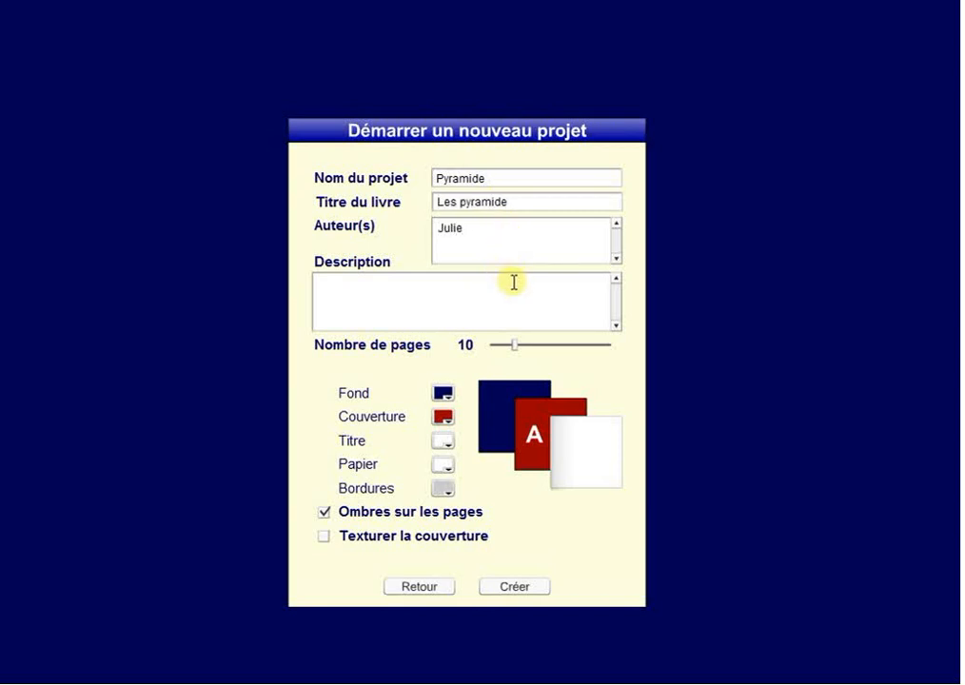
click(543, 203)
text(s)
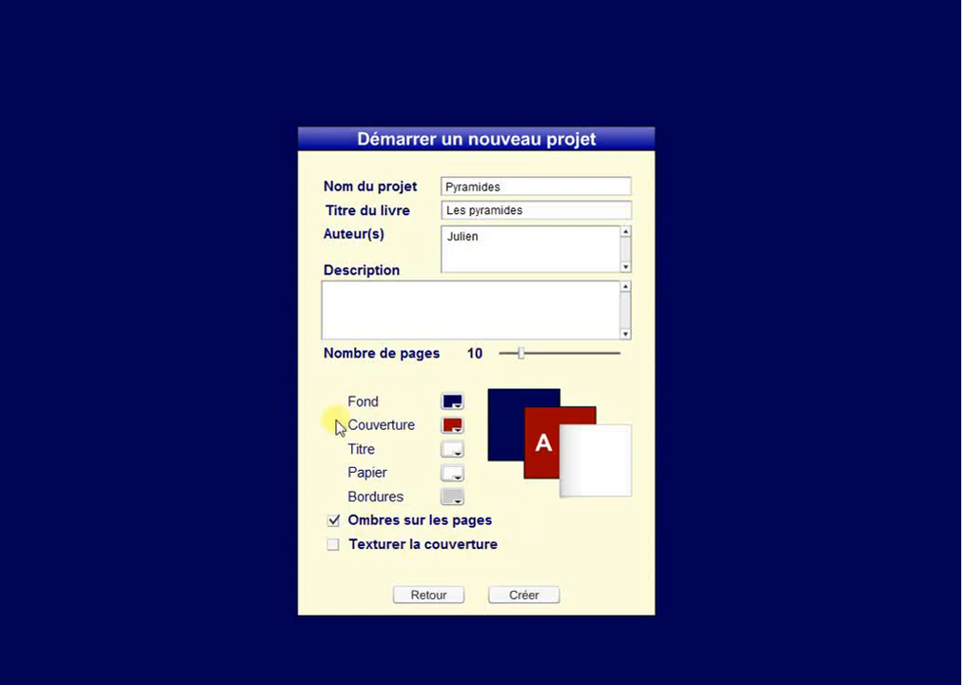
click(528, 597)
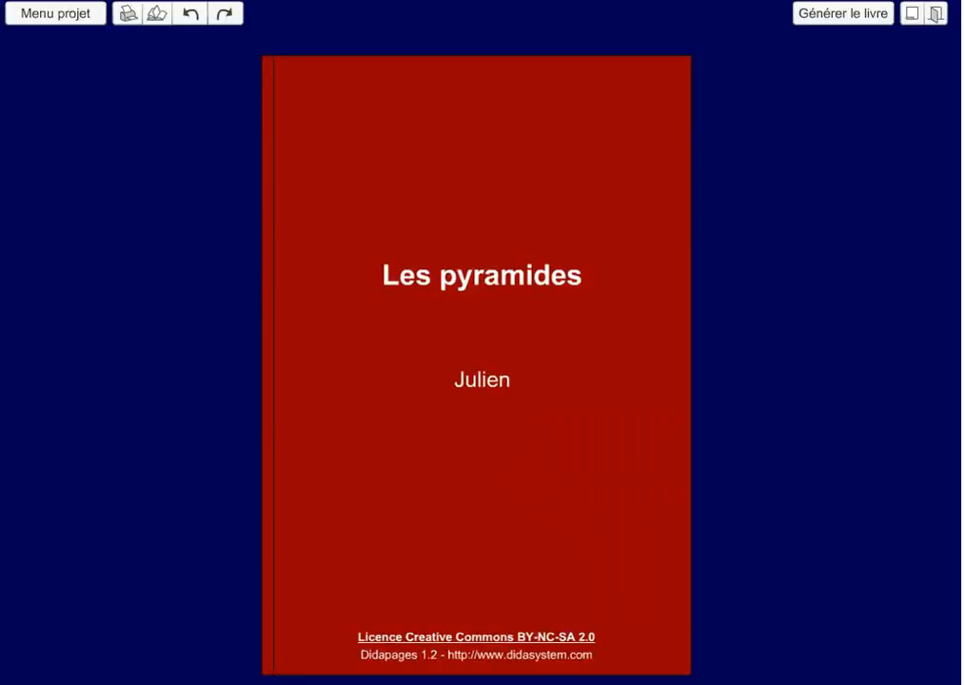
Open the book to the spread with pages 2 and 3 and save the project
click(499, 354)
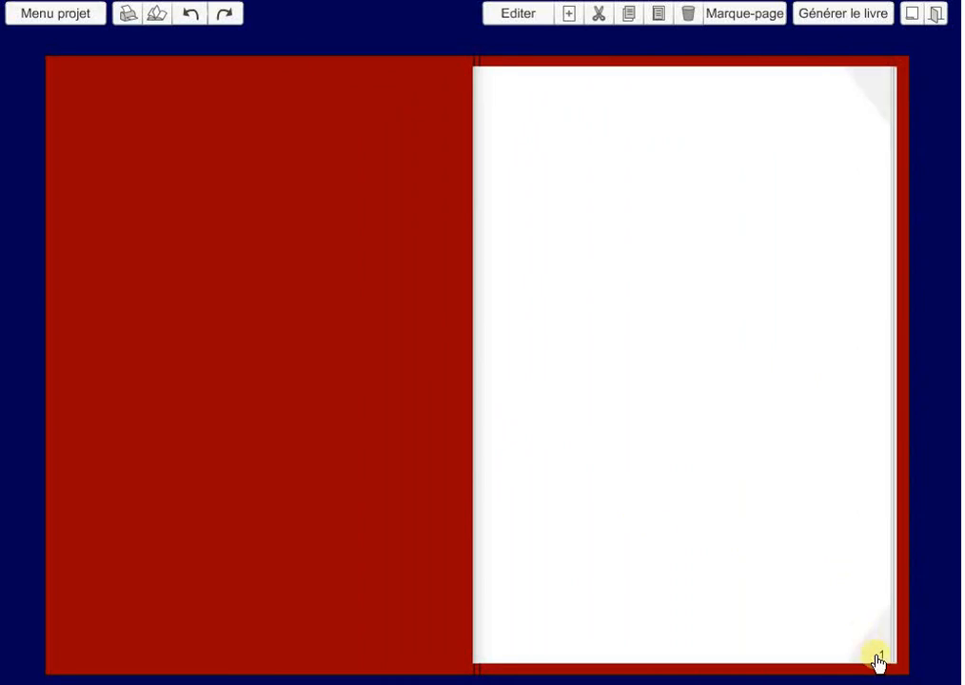
click(885, 654)
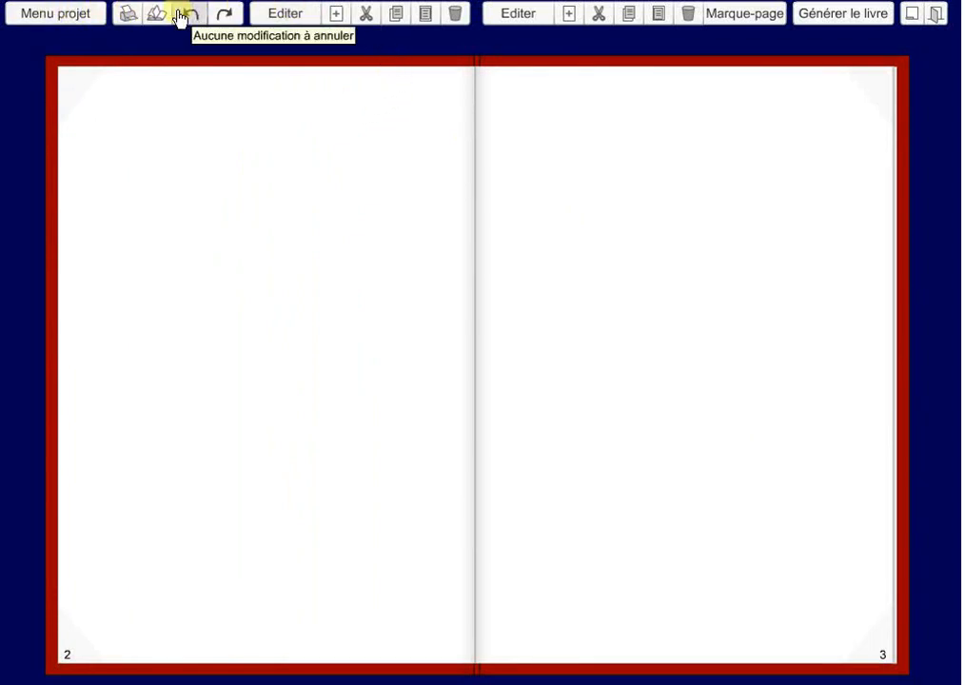
click(54, 16)
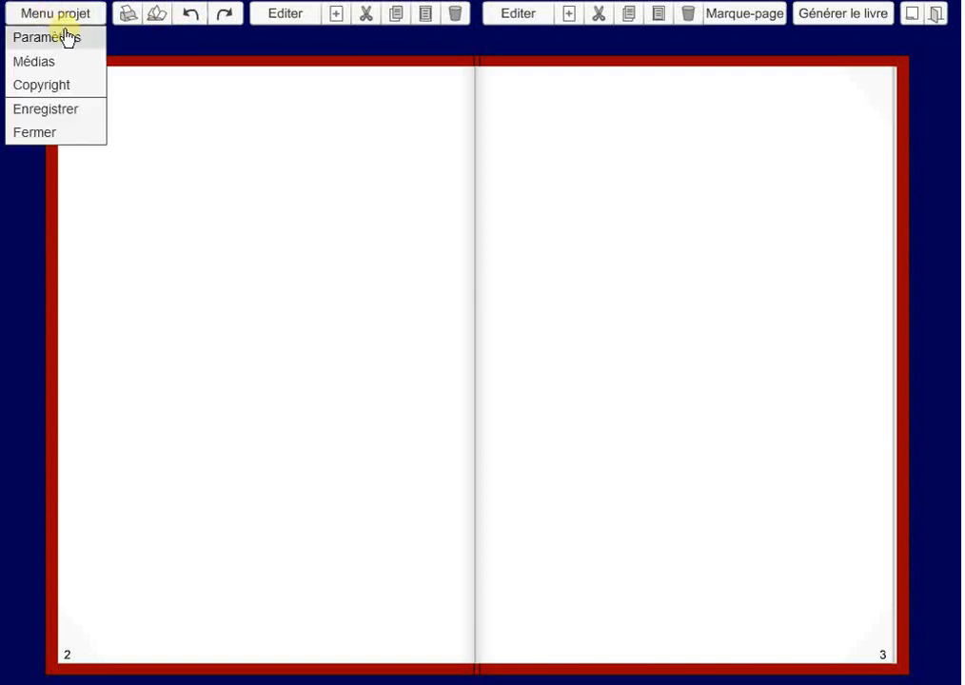
click(60, 111)
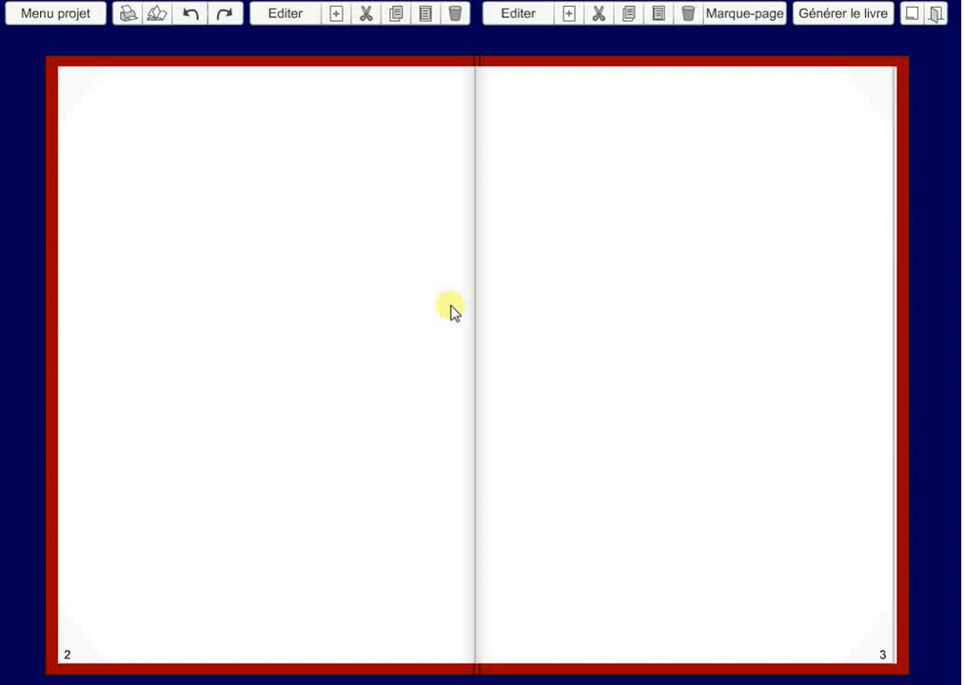
Import the JPG image "pyramide construction.JPG" into the project's media
click(57, 17)
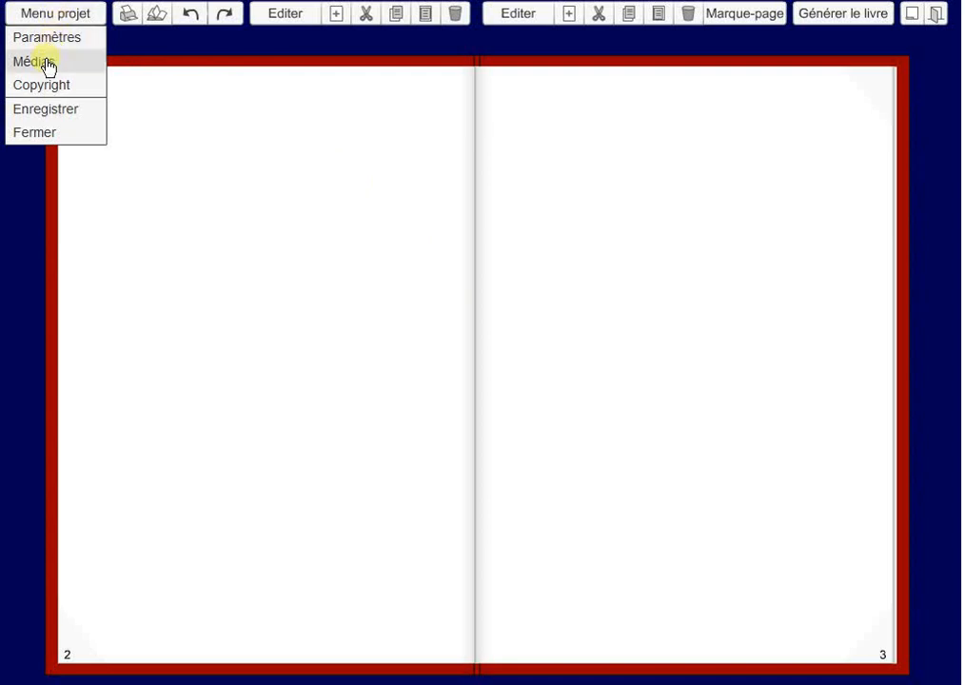
click(63, 73)
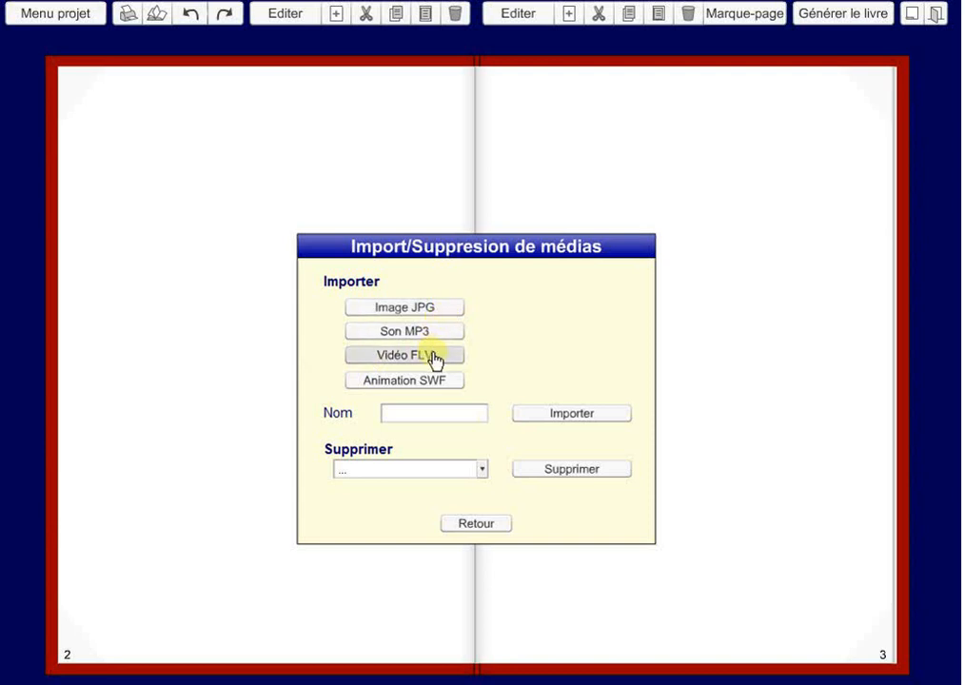
click(433, 314)
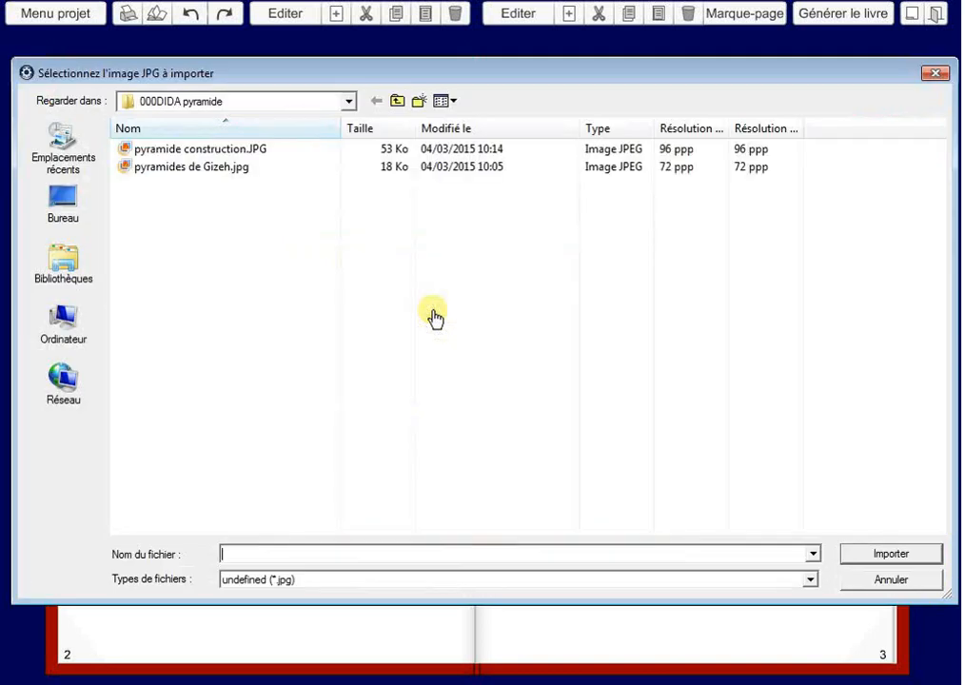
click(181, 154)
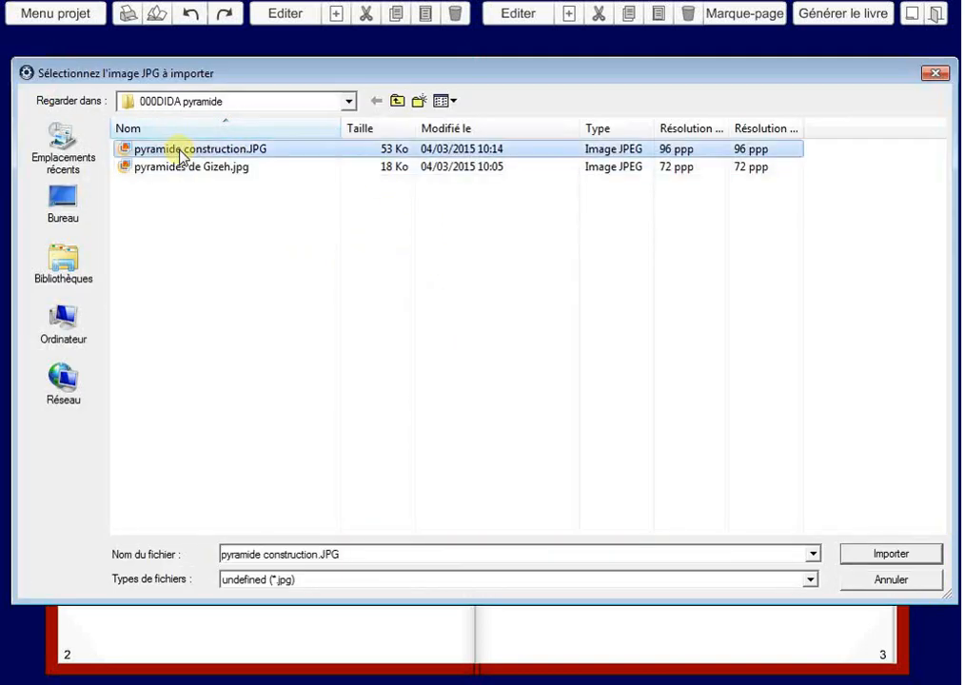
double_click(180, 154)
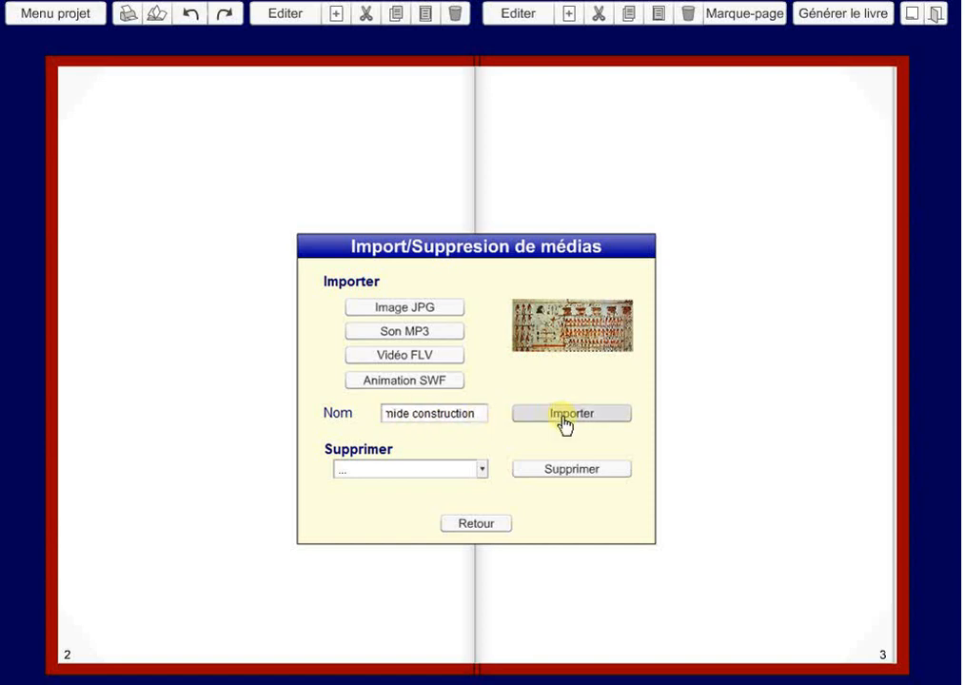
click(548, 421)
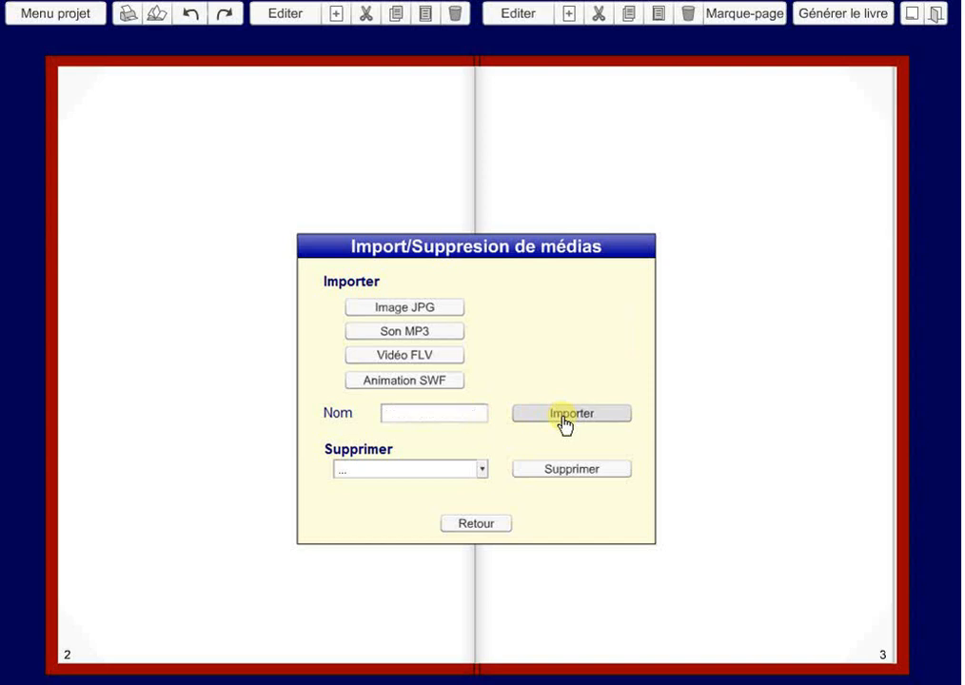
Import the JPG image "pyramides de Gizeh.jpg" into the project's media
click(390, 308)
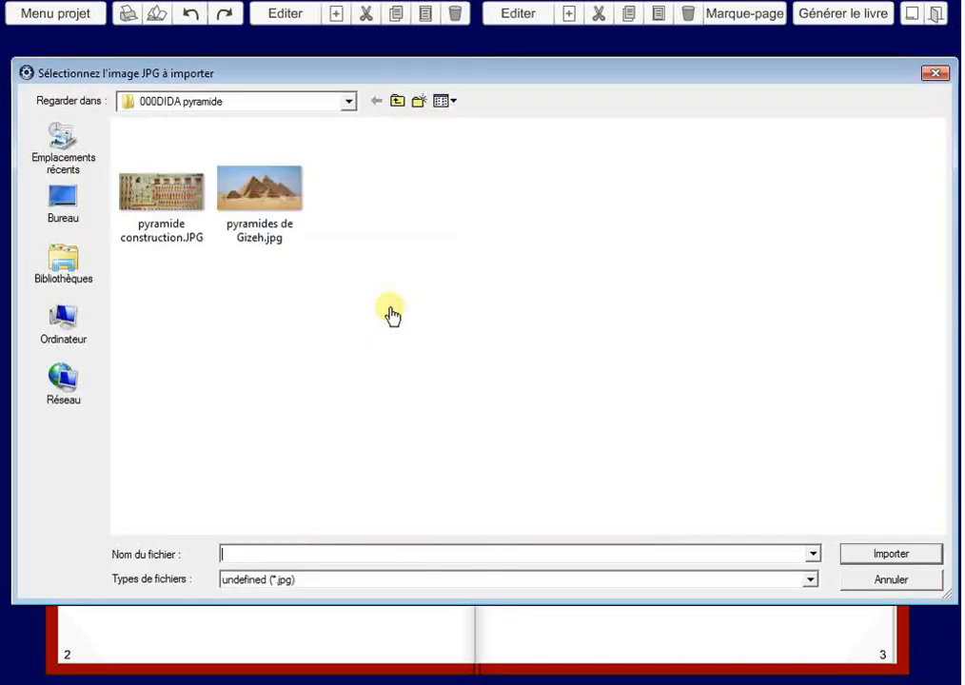
double_click(264, 202)
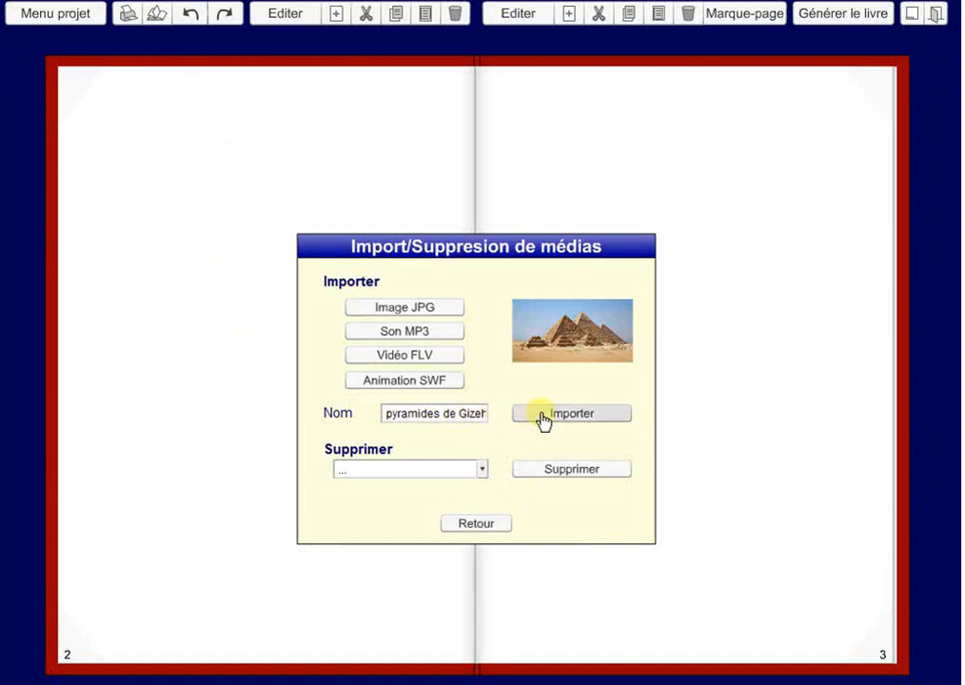
click(544, 417)
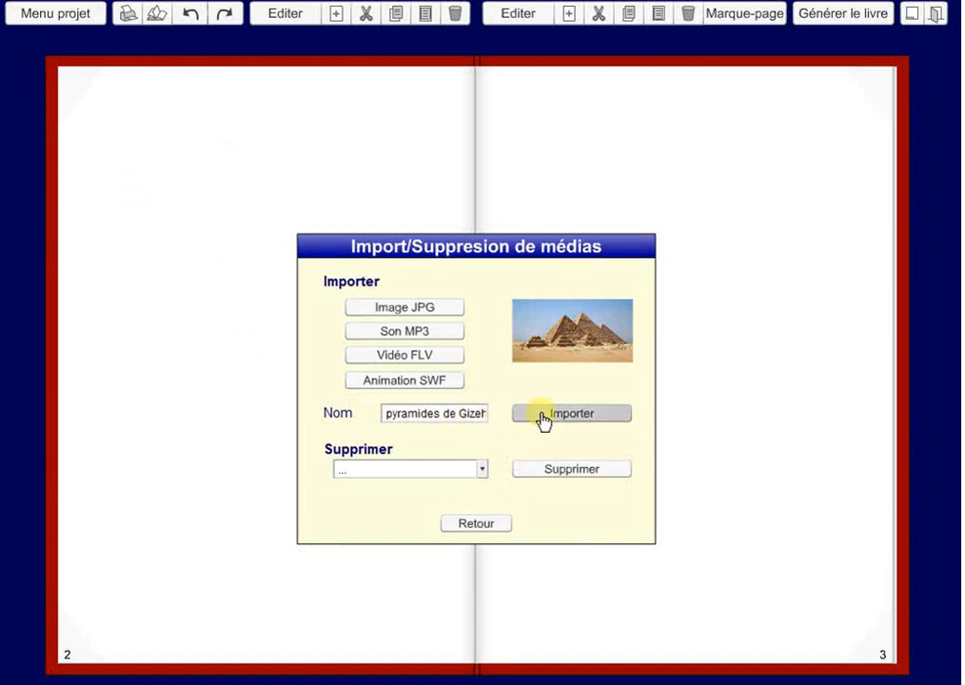
Import the FLV video "Les_Secrets_des_pyramides.flv" into the project's media and close the media import dialog
click(419, 362)
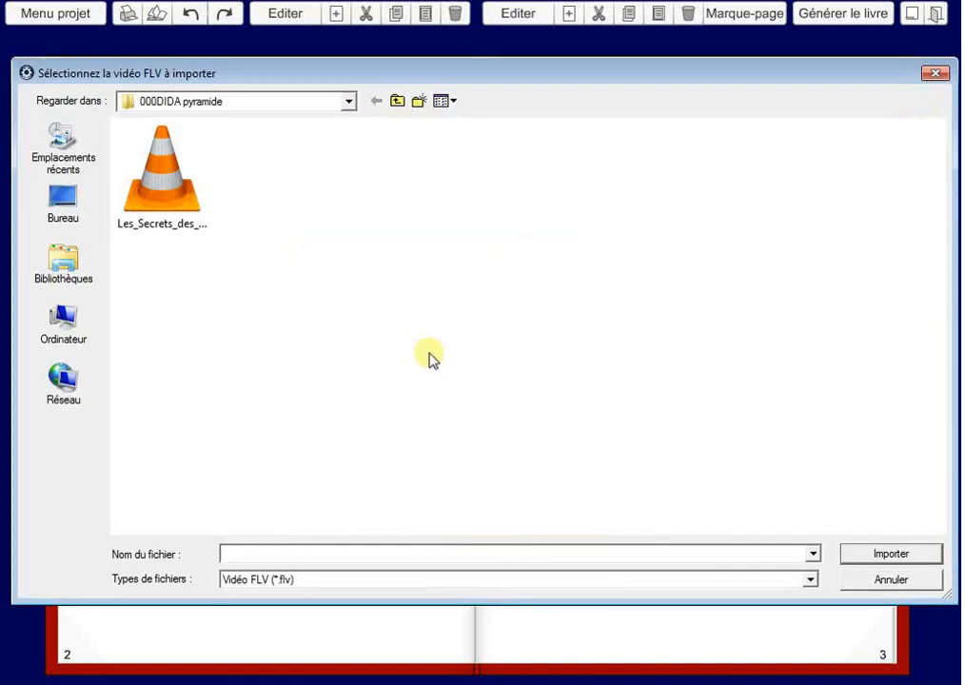
click(145, 209)
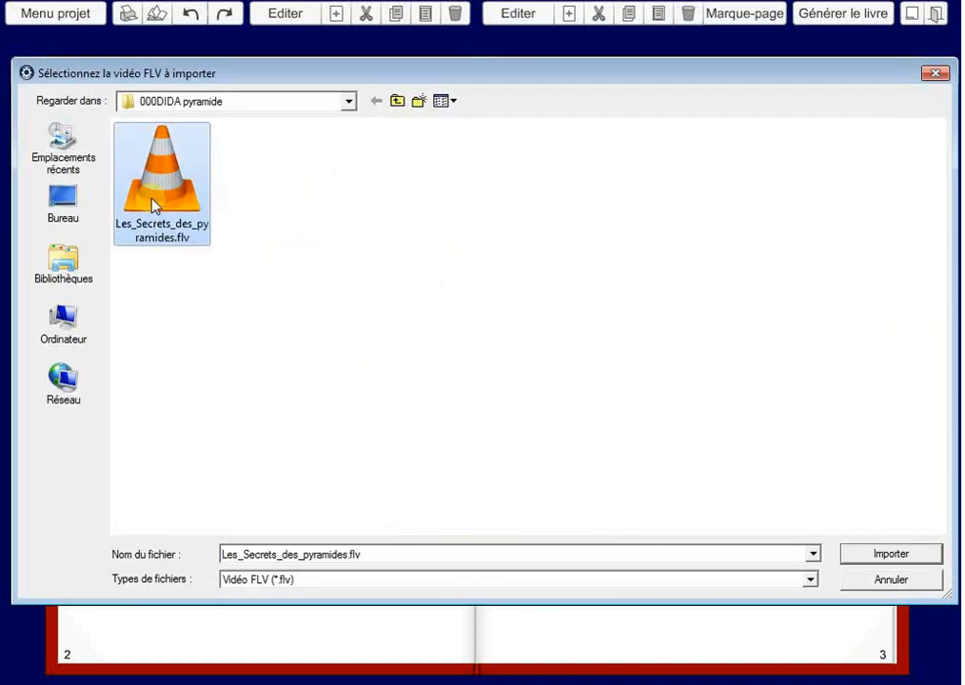
click(849, 552)
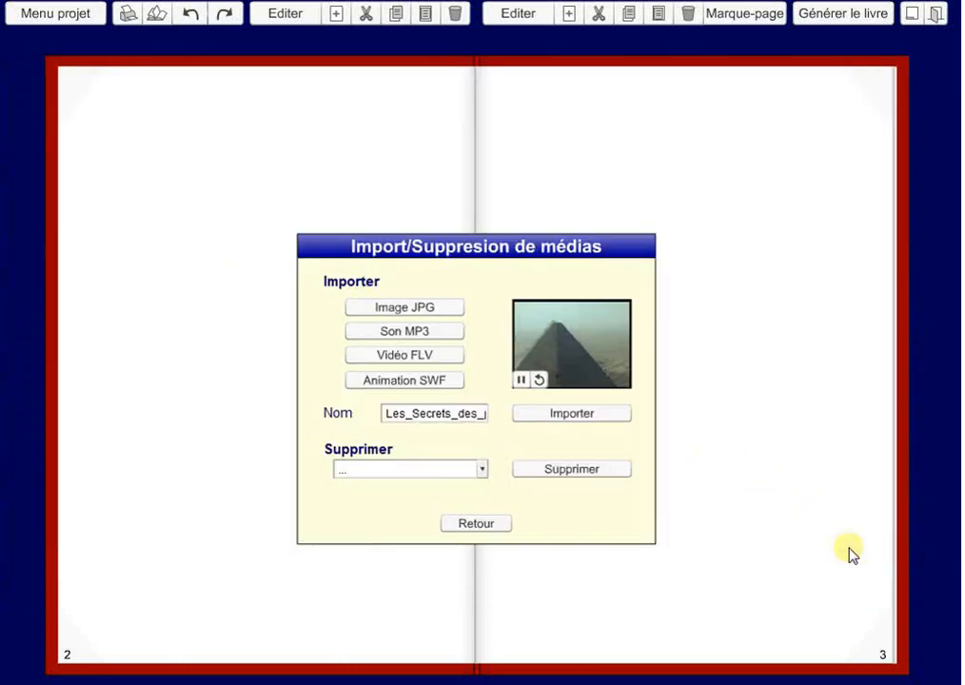
click(559, 422)
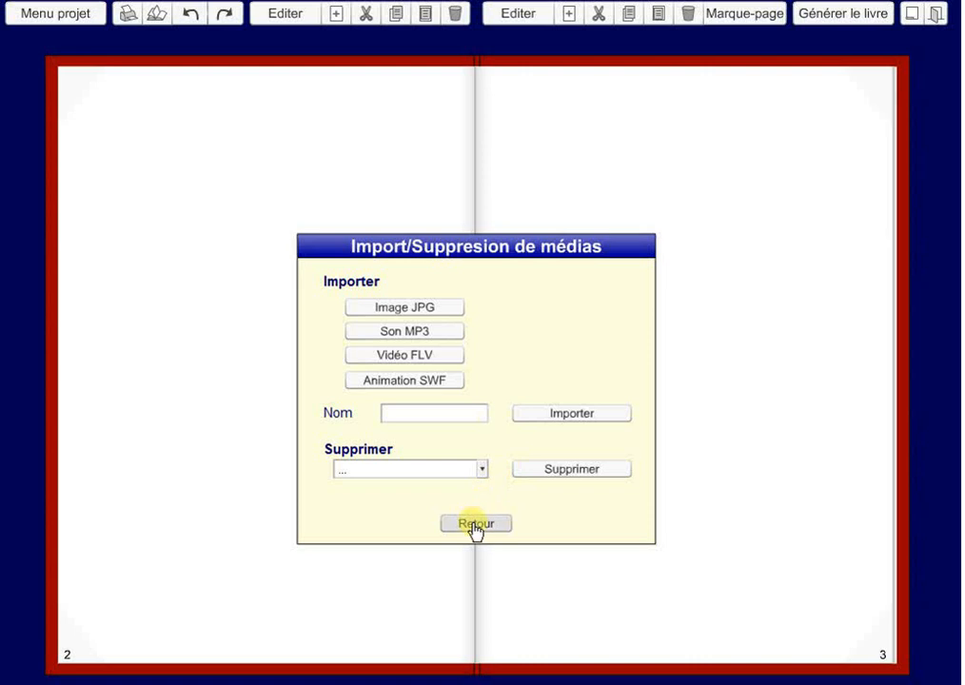
click(475, 524)
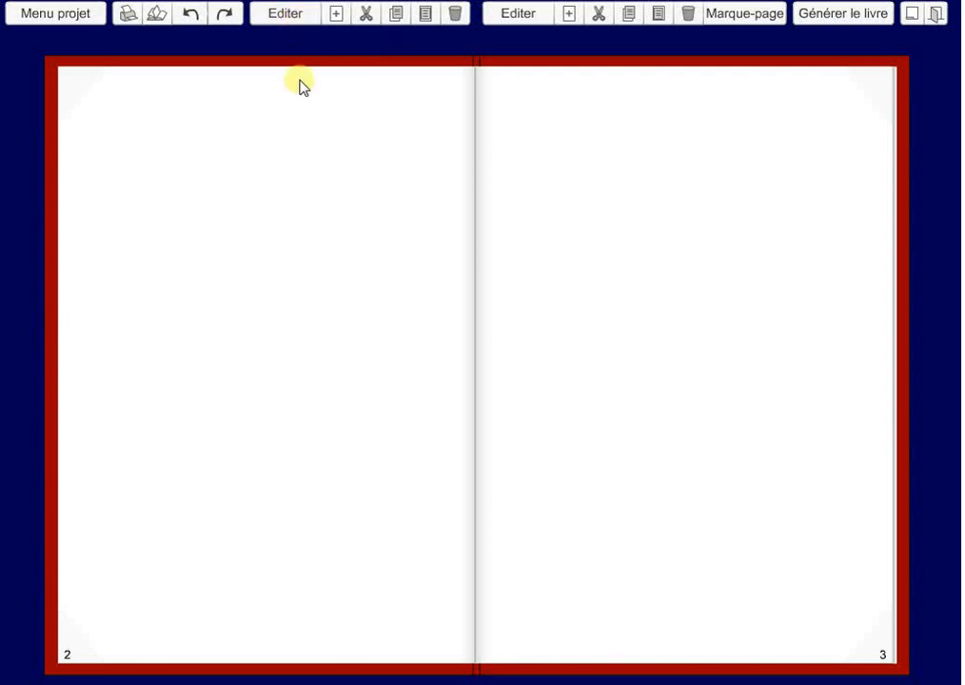
Edit page 2 and set its background colour to the golden orange swatch
click(291, 15)
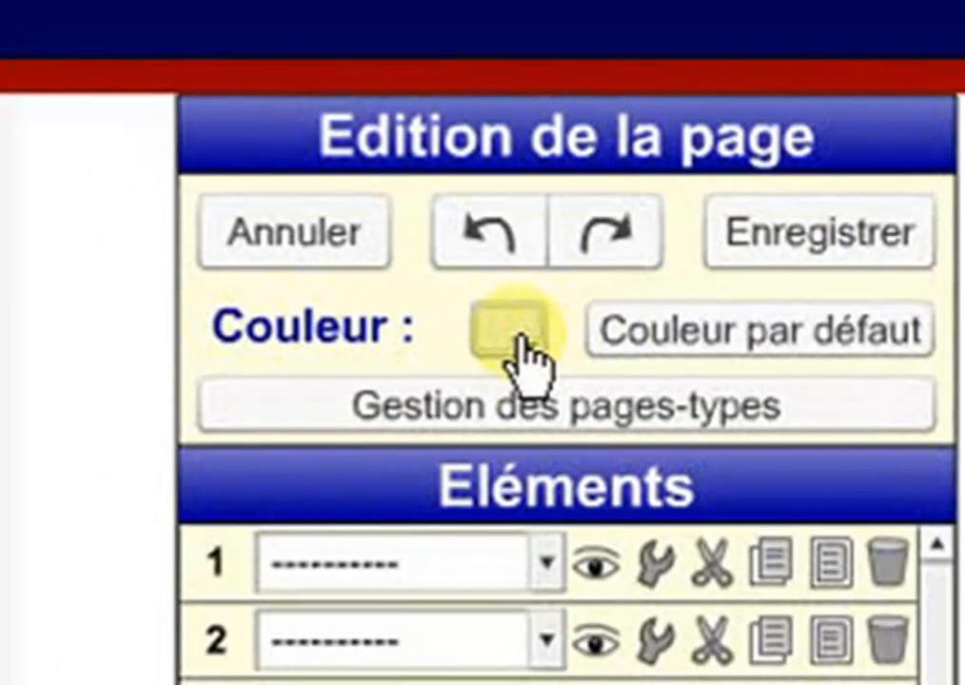
click(409, 361)
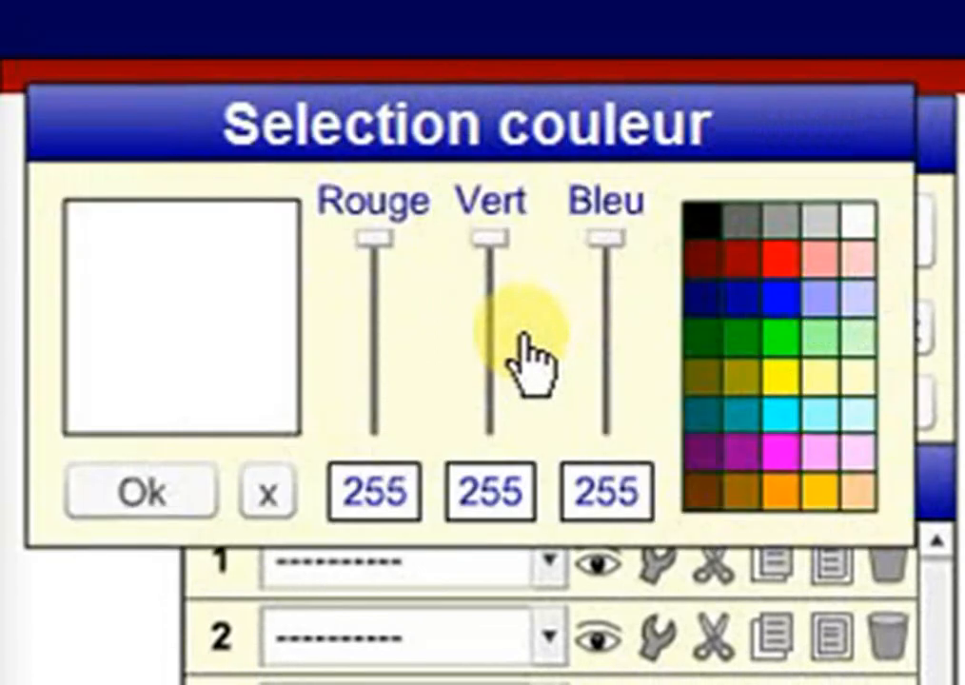
click(818, 497)
click(121, 492)
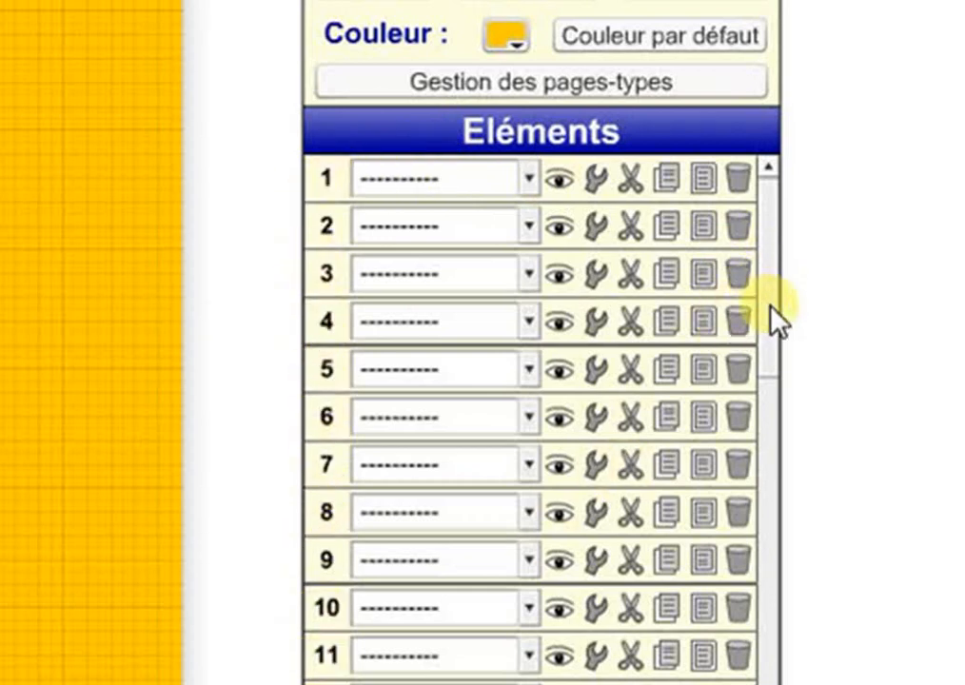
Add a Texte element as element 1 and move its frame nearer the upper-left corner of page 2
drag(770, 305, 767, 217)
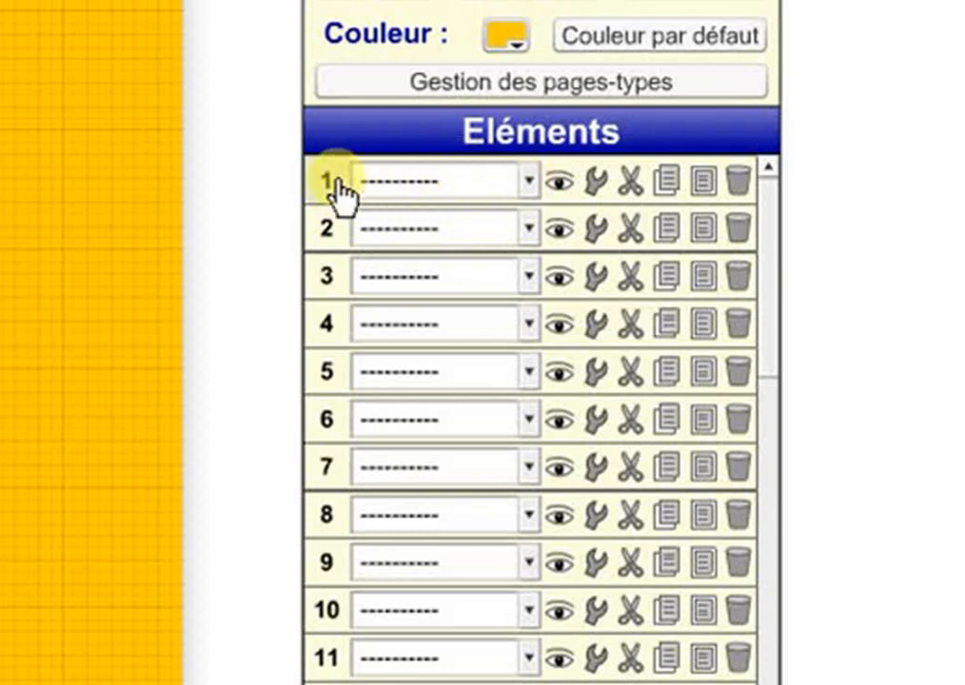
click(531, 181)
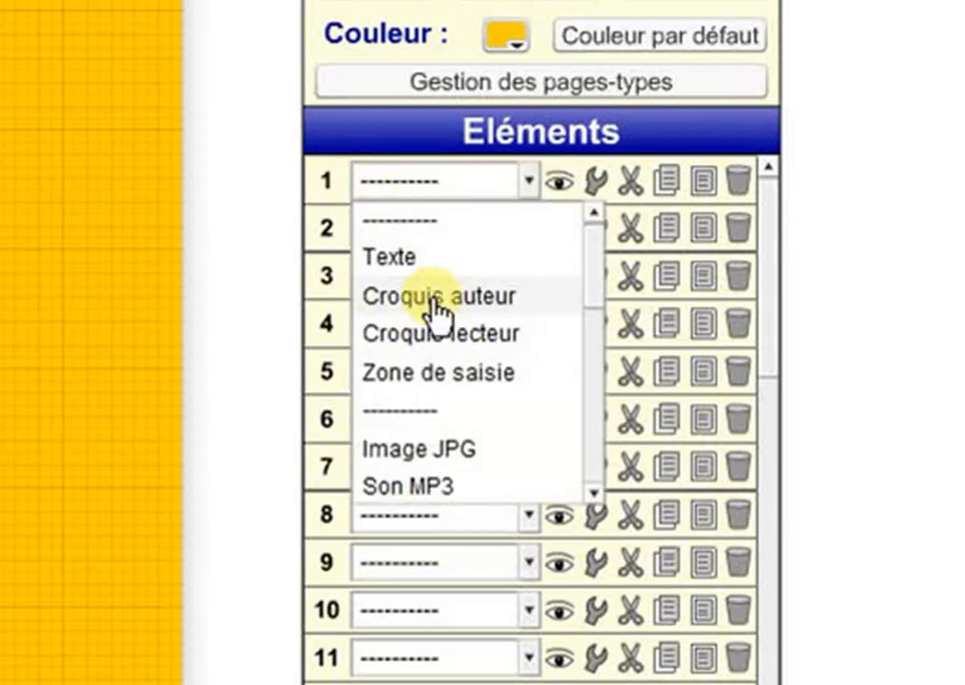
click(410, 266)
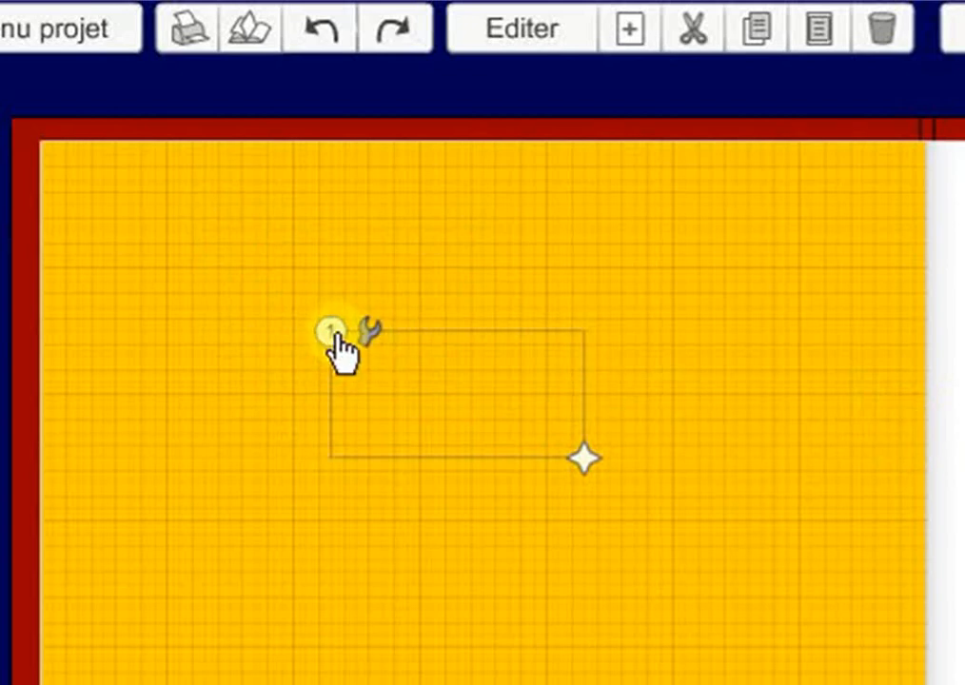
drag(333, 331, 276, 251)
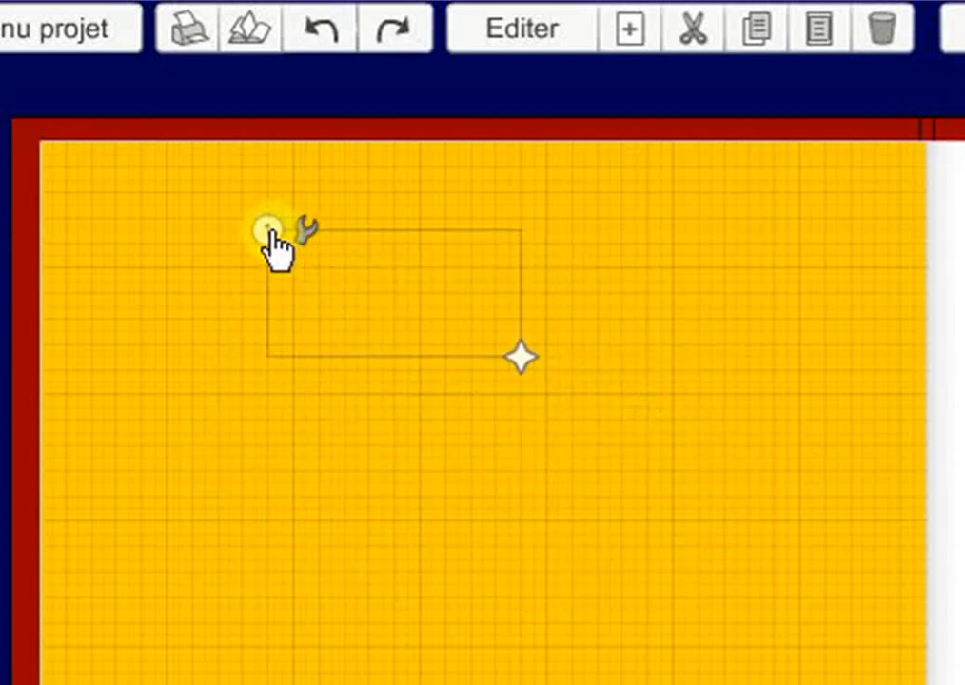
Enter the text "Les pyramides" in text element 1 on page 2
click(344, 300)
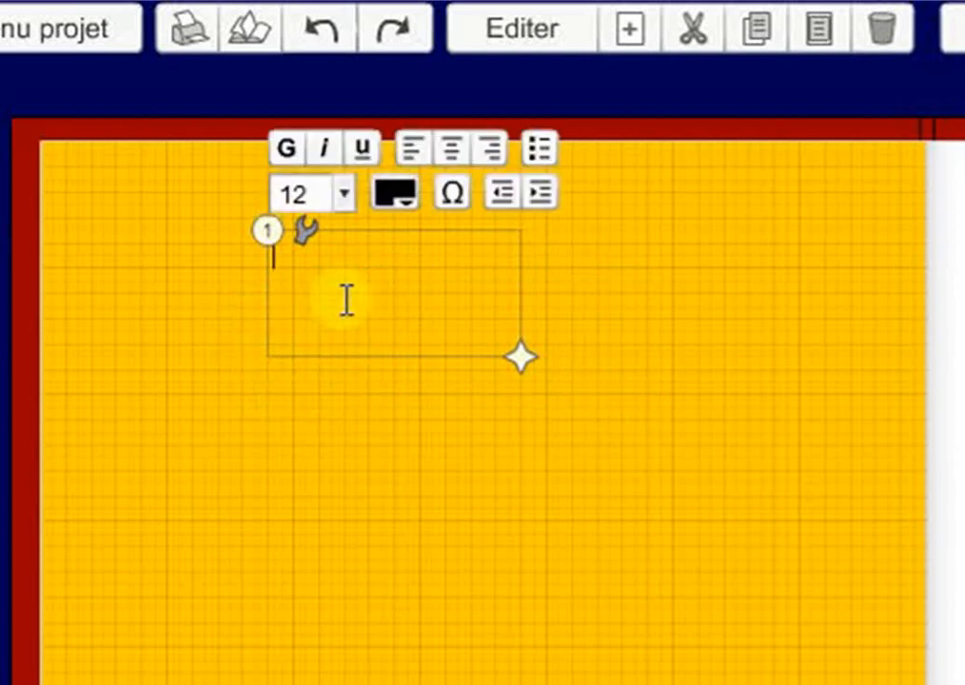
text(Les)
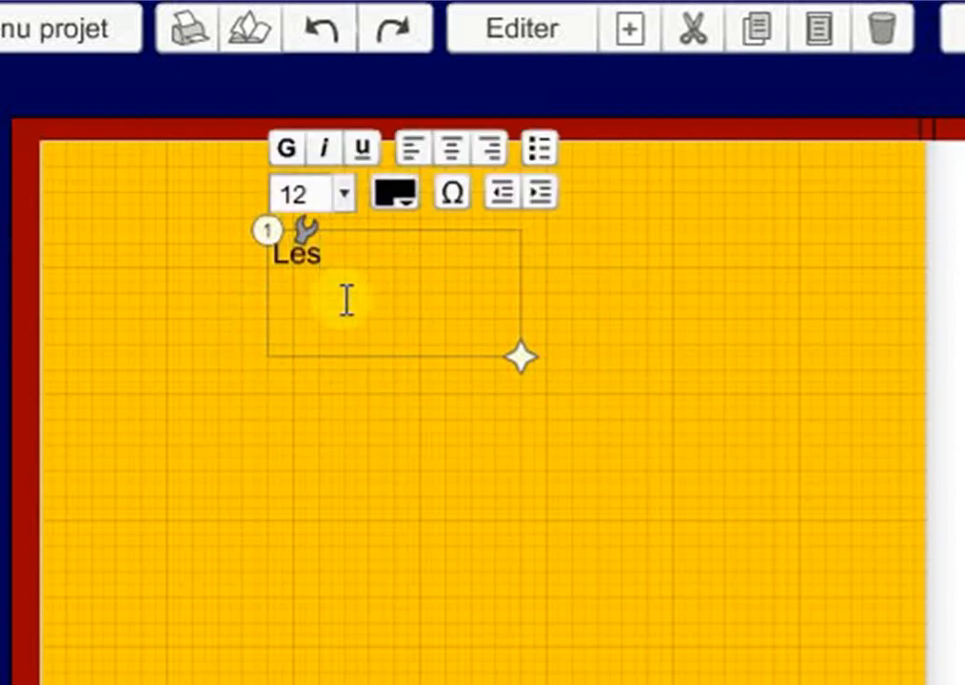
text( pyramide)
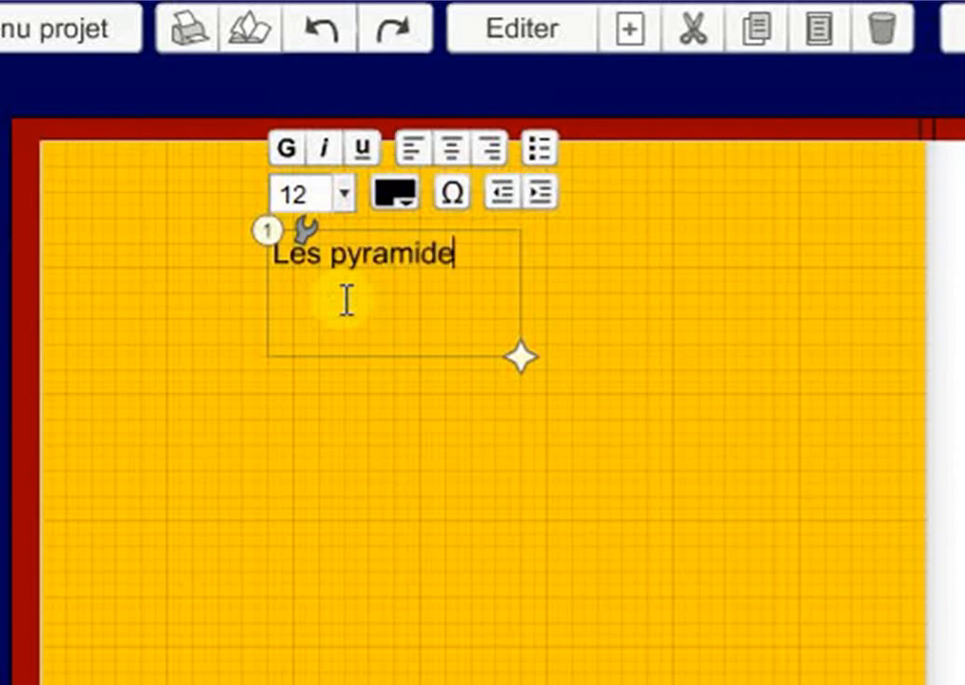
text(s)
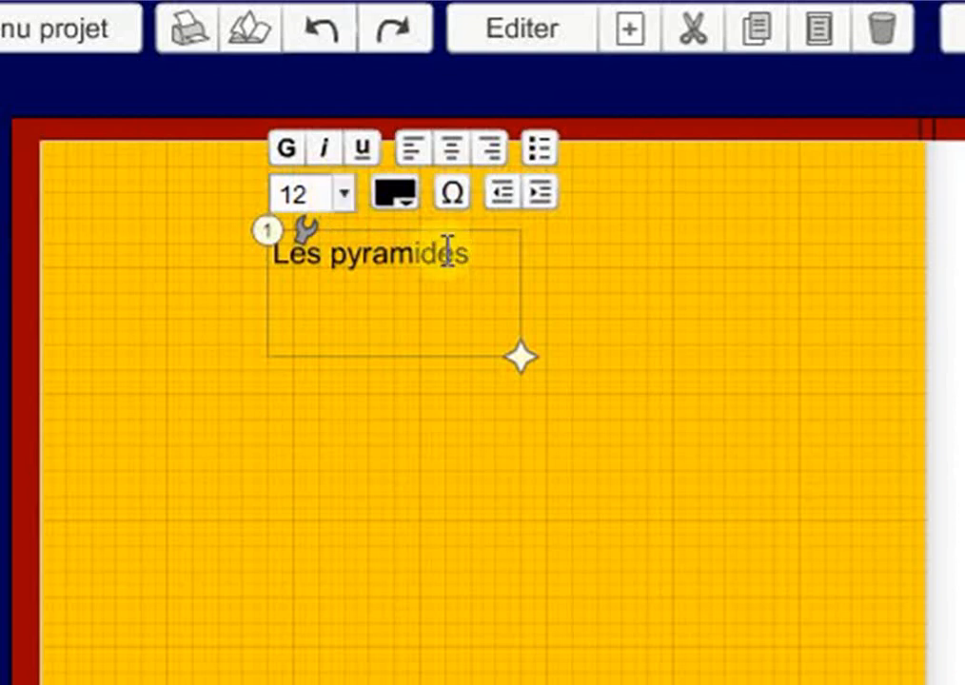
Set the title text "Les pyramides" on page 2 to font size 20 and widen its frame to fit
drag(489, 259, 232, 263)
click(341, 197)
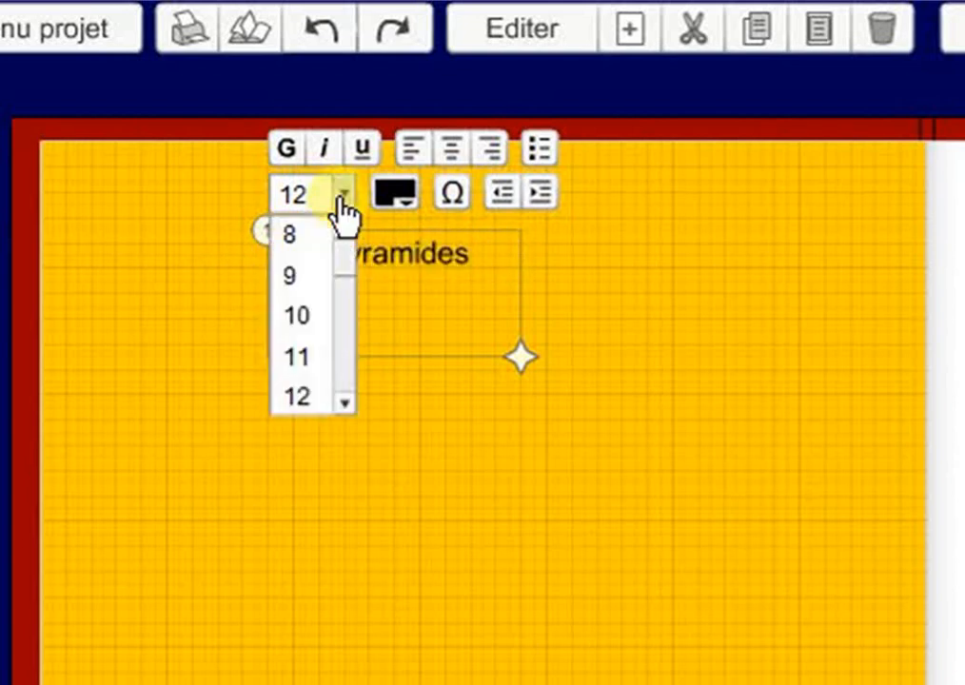
drag(344, 276, 345, 329)
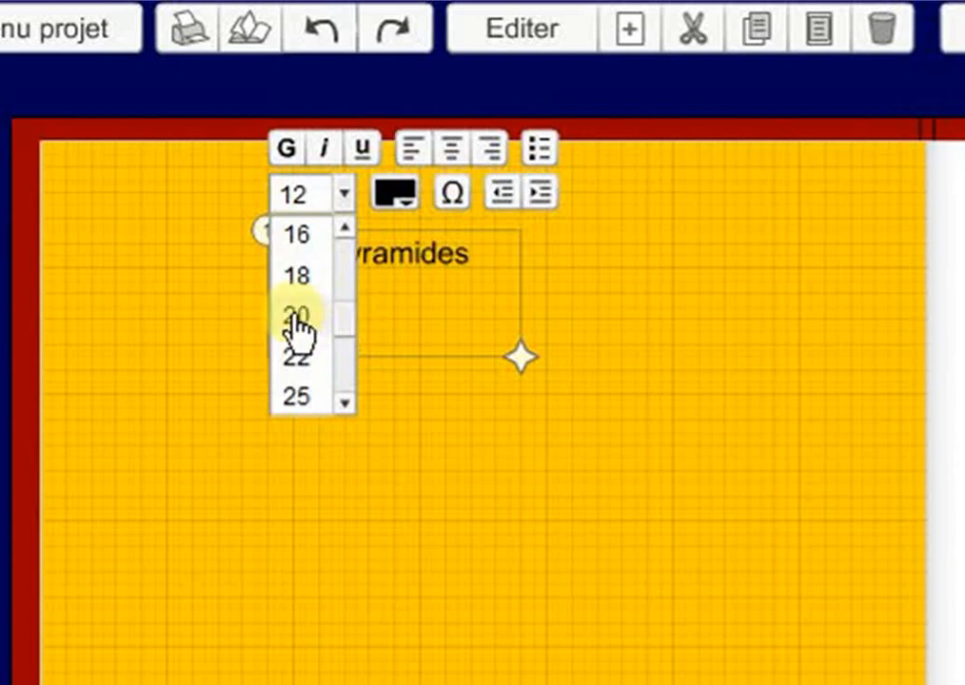
click(296, 319)
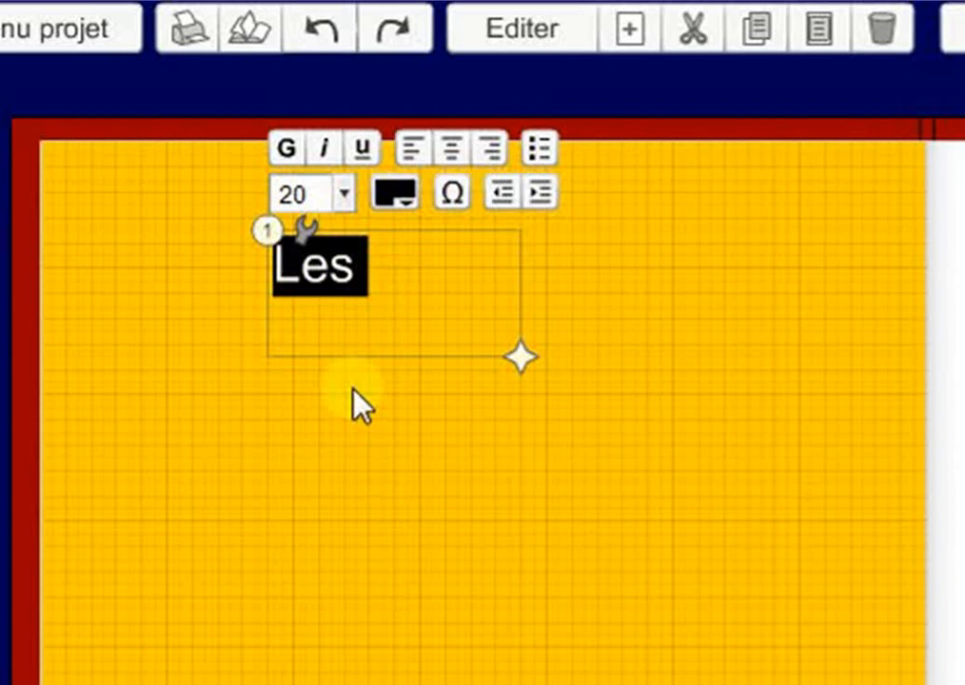
click(520, 362)
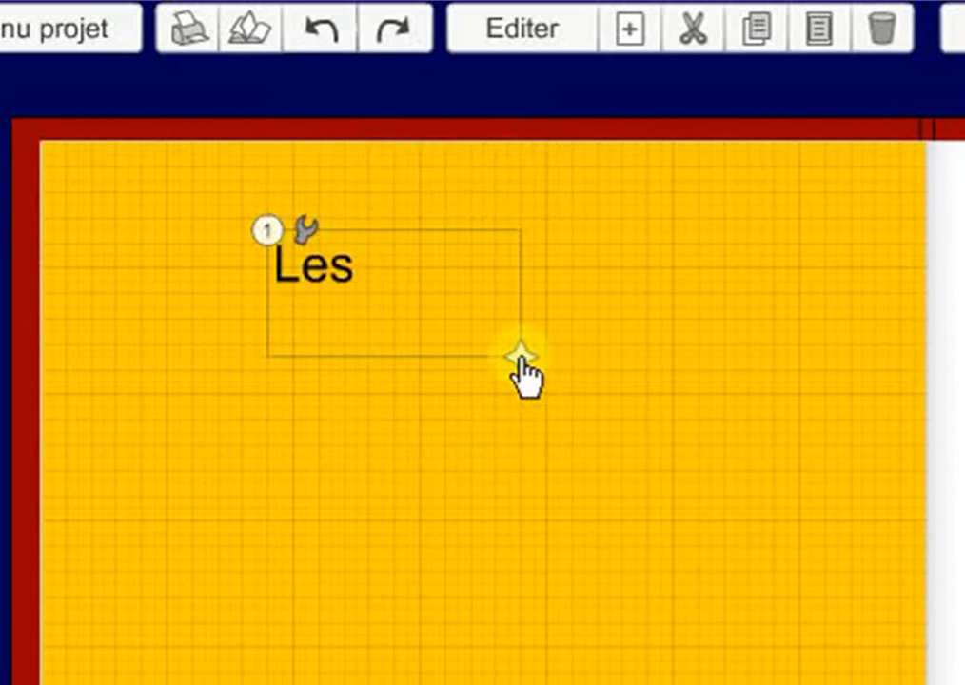
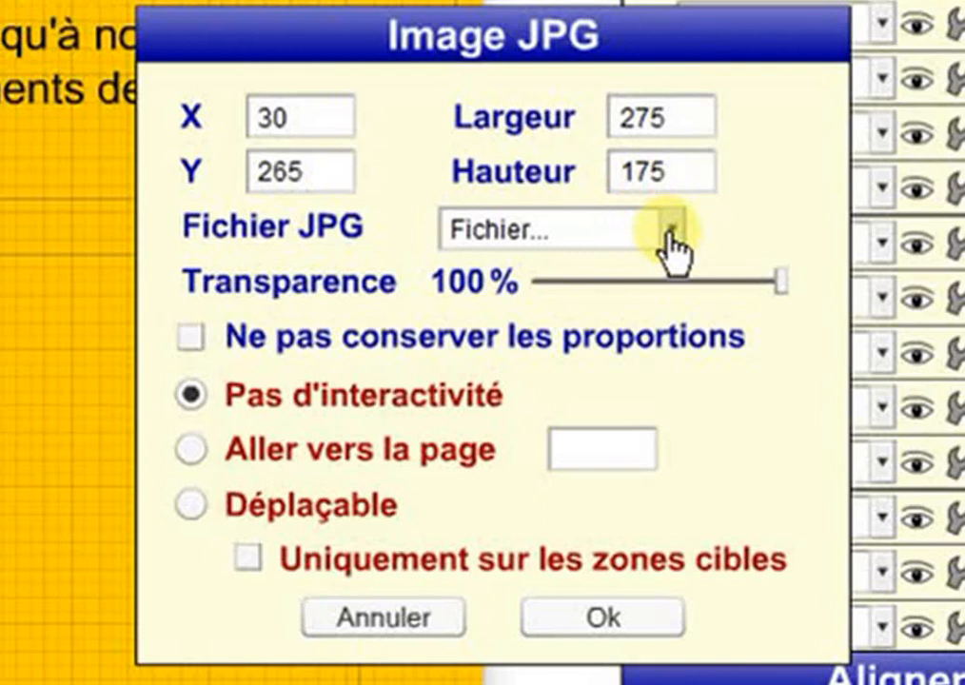
Choose "pyramides de Gizeh" as the JPG file for the image element on page 2
click(671, 234)
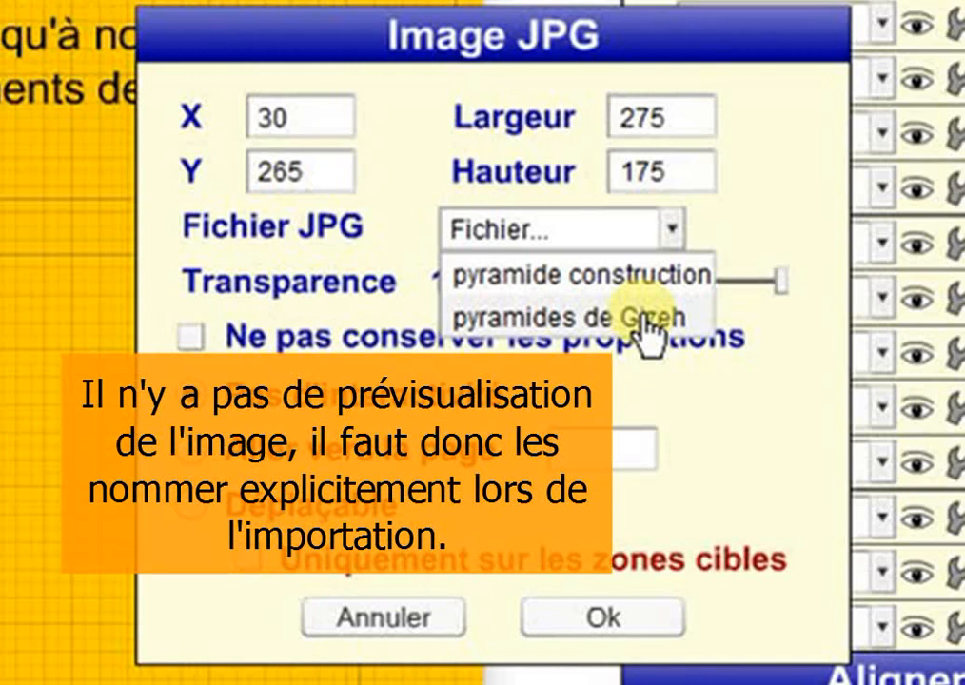
click(649, 322)
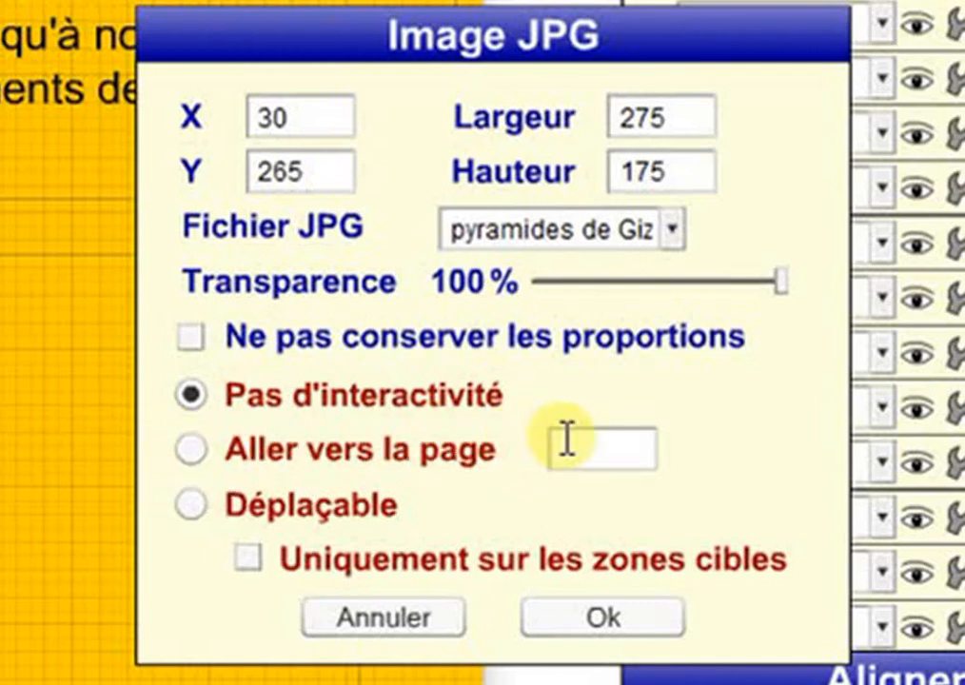
click(191, 449)
click(592, 447)
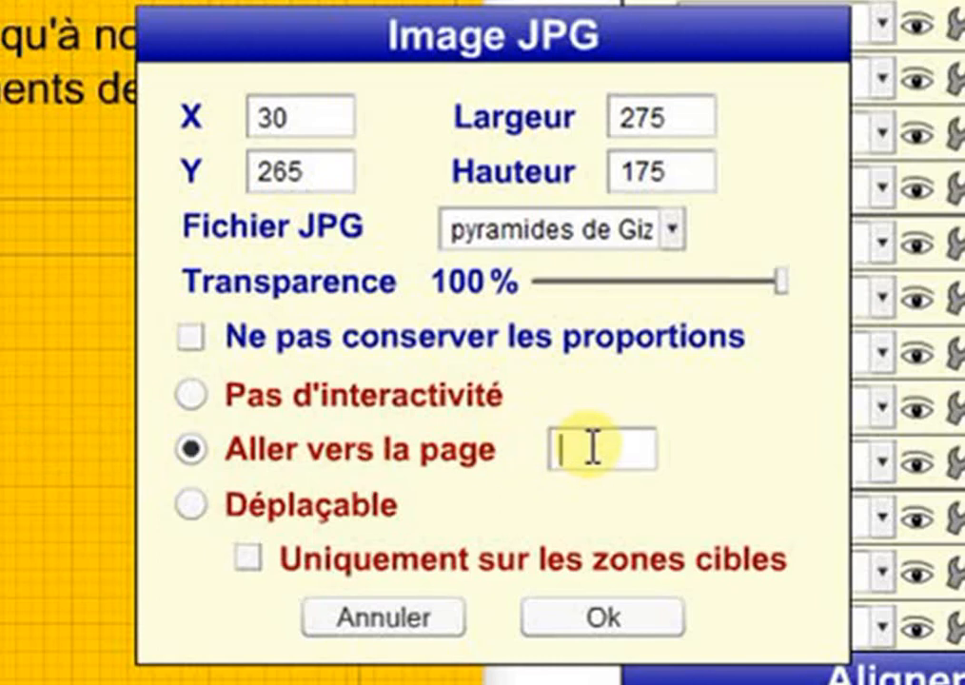
text(5)
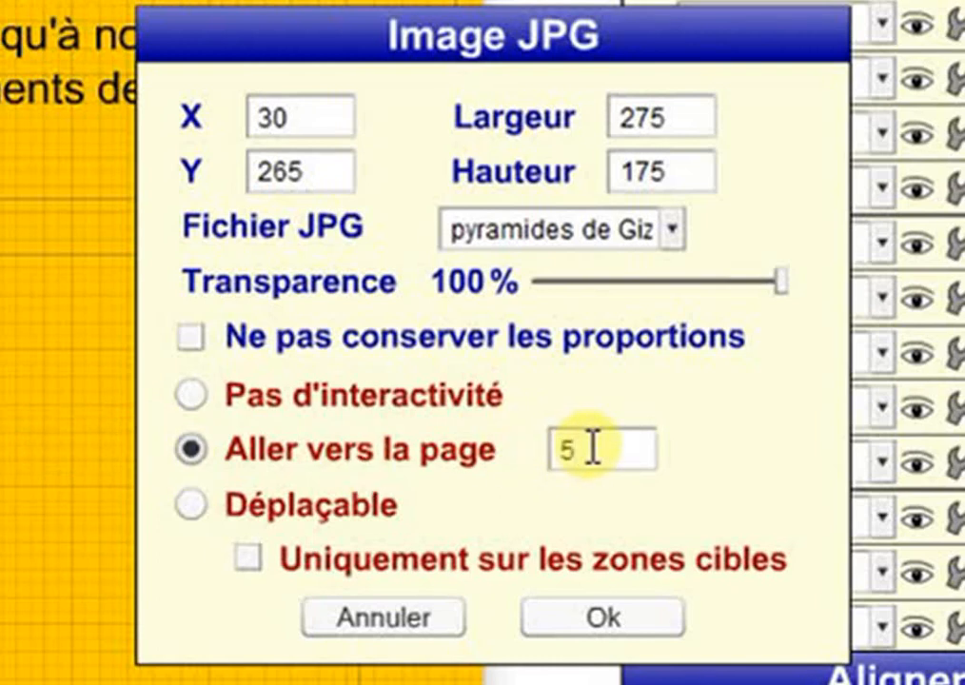
click(192, 394)
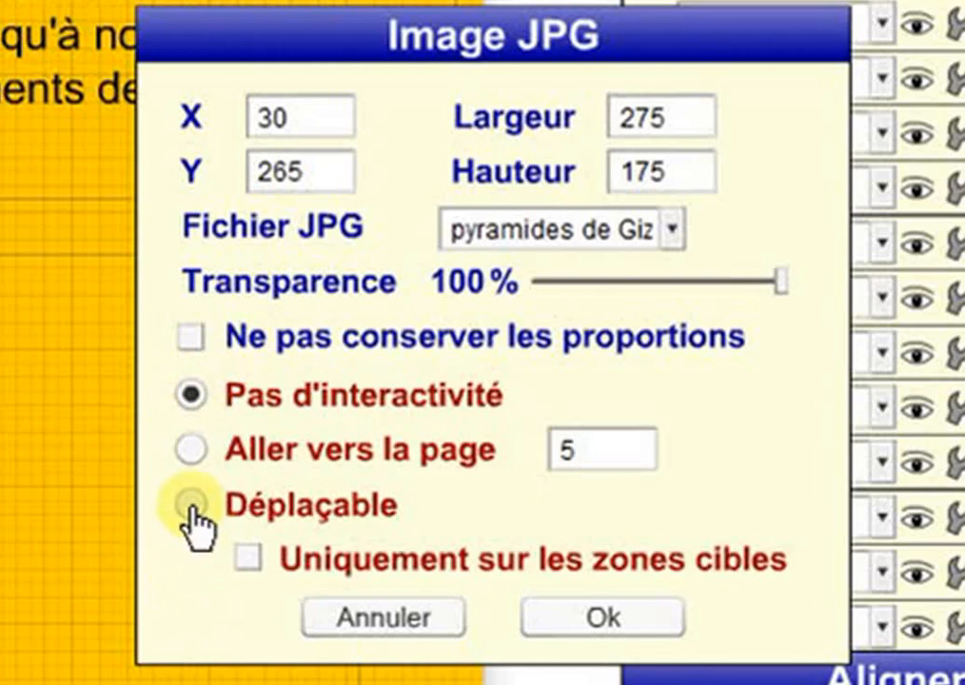
Apply the image settings, enlarge the image beneath the paragraph to about the paragraph's width, and save page 2
click(598, 620)
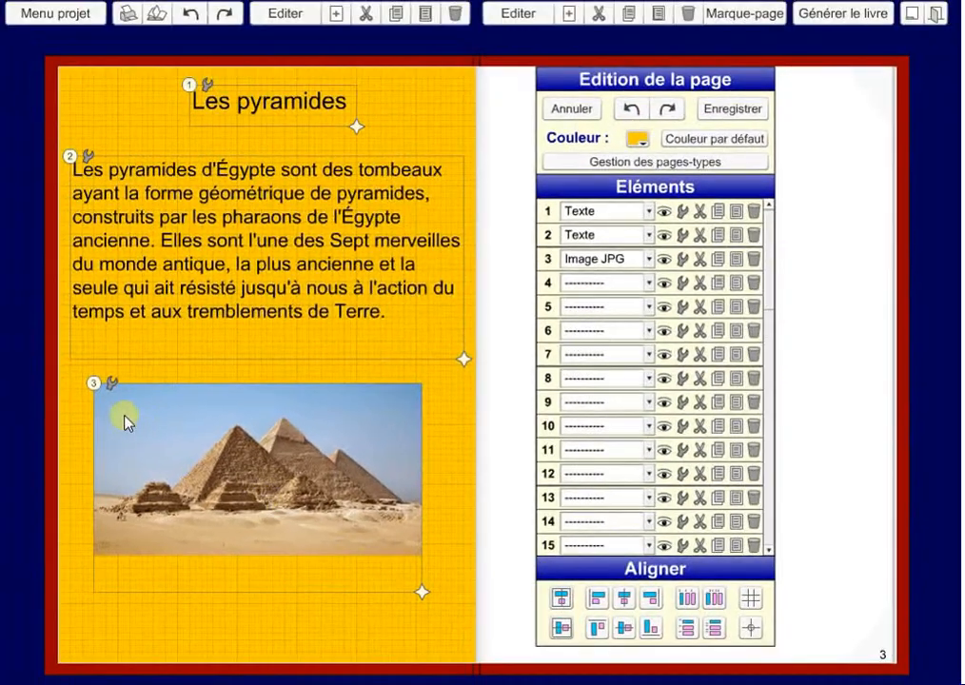
drag(97, 388, 70, 377)
drag(400, 582, 470, 592)
drag(70, 372, 65, 390)
click(179, 358)
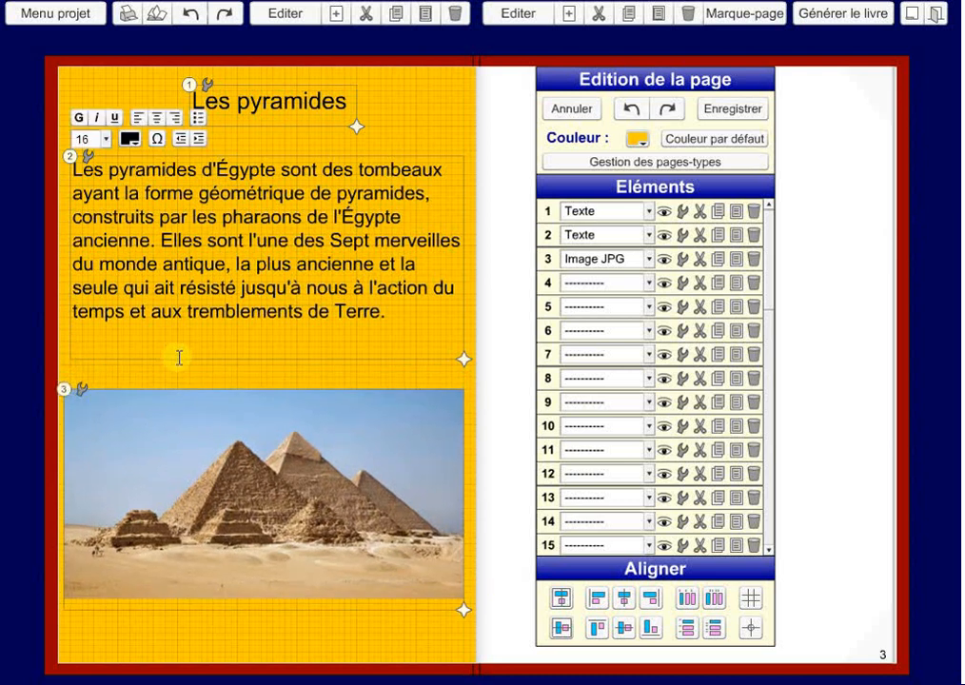
click(265, 392)
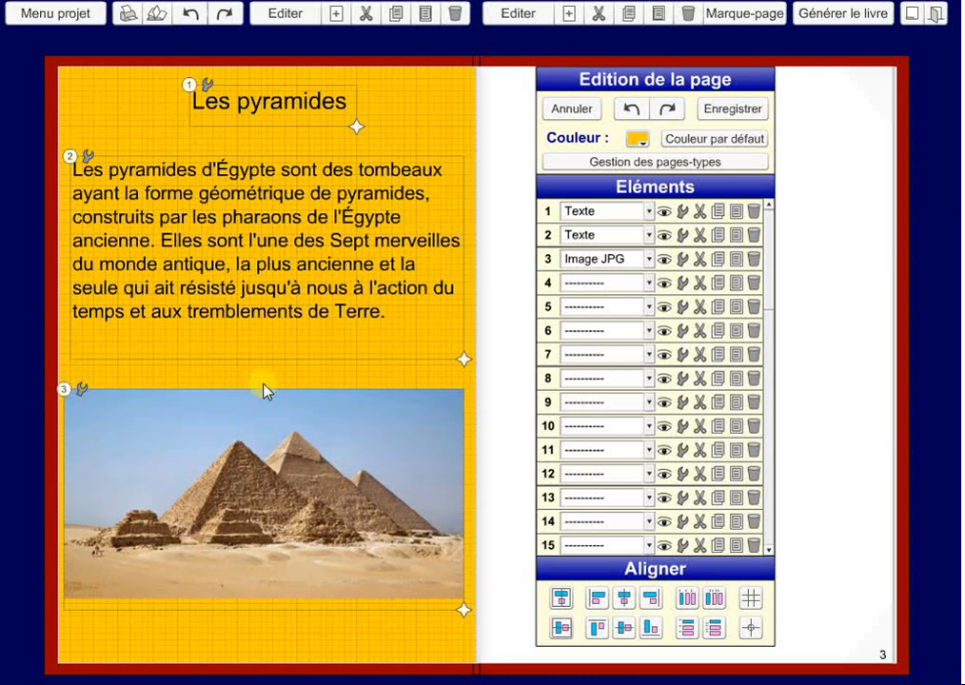
click(728, 114)
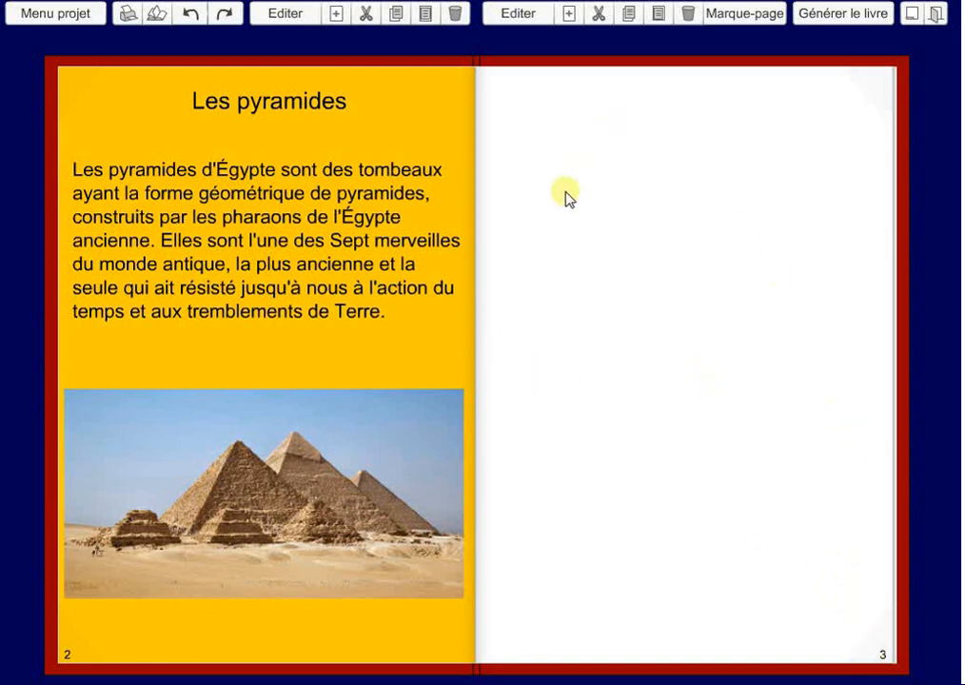
Edit page 3 and add a Vidéo FLV element as element 1, framed about 315 by 200 at X 20, Y 15
click(517, 19)
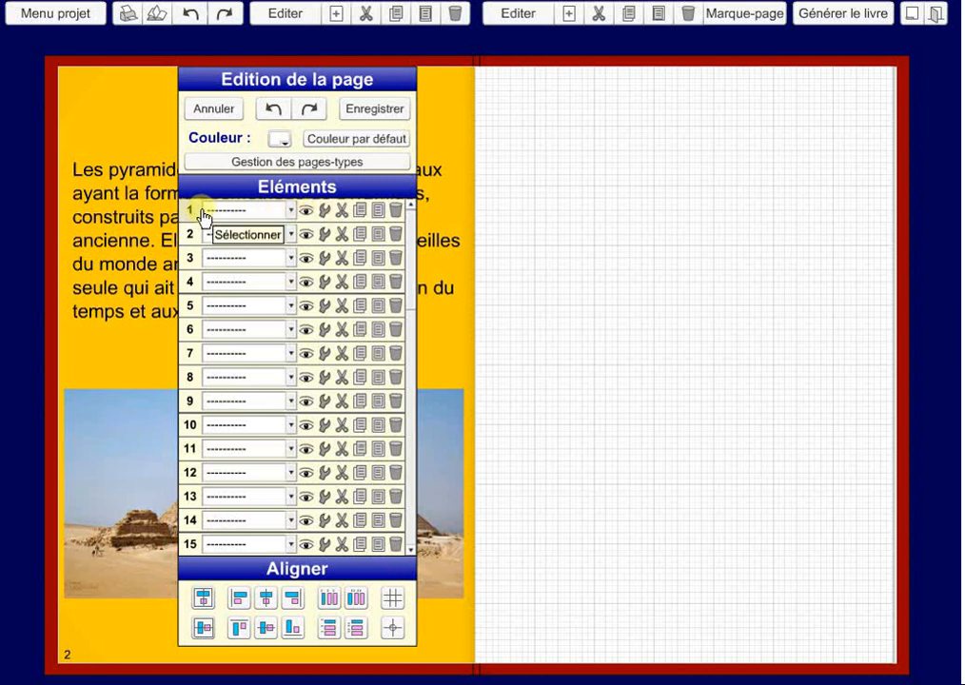
click(293, 215)
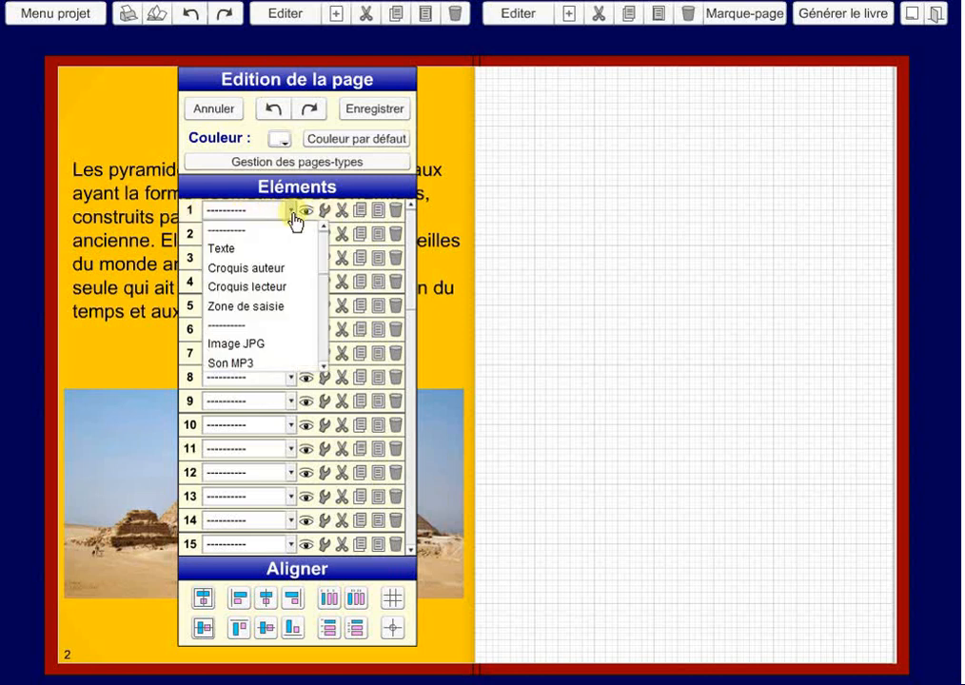
drag(322, 237, 314, 271)
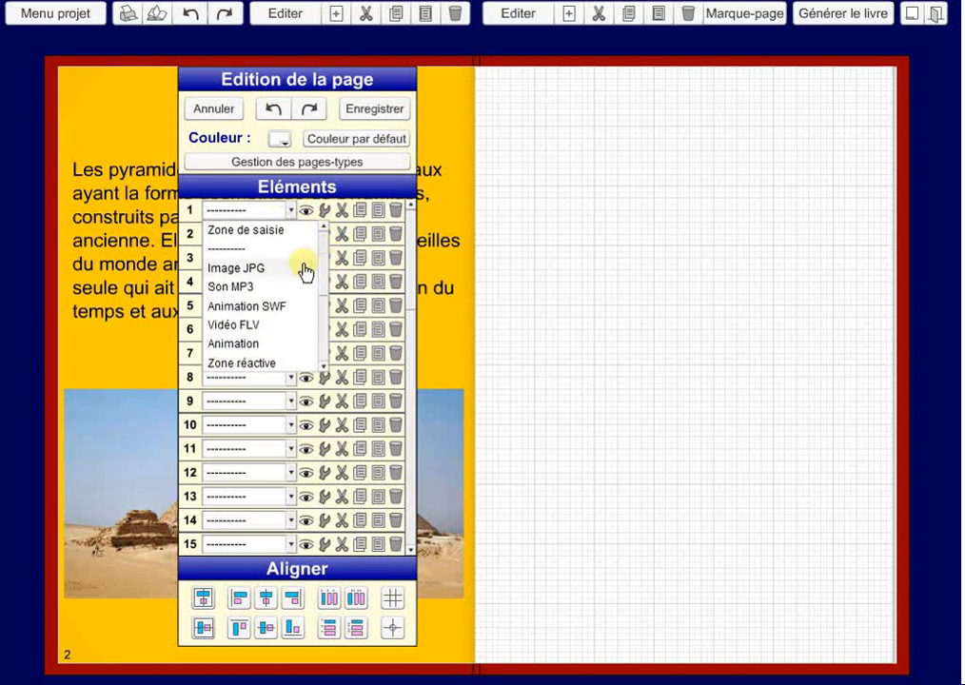
click(230, 328)
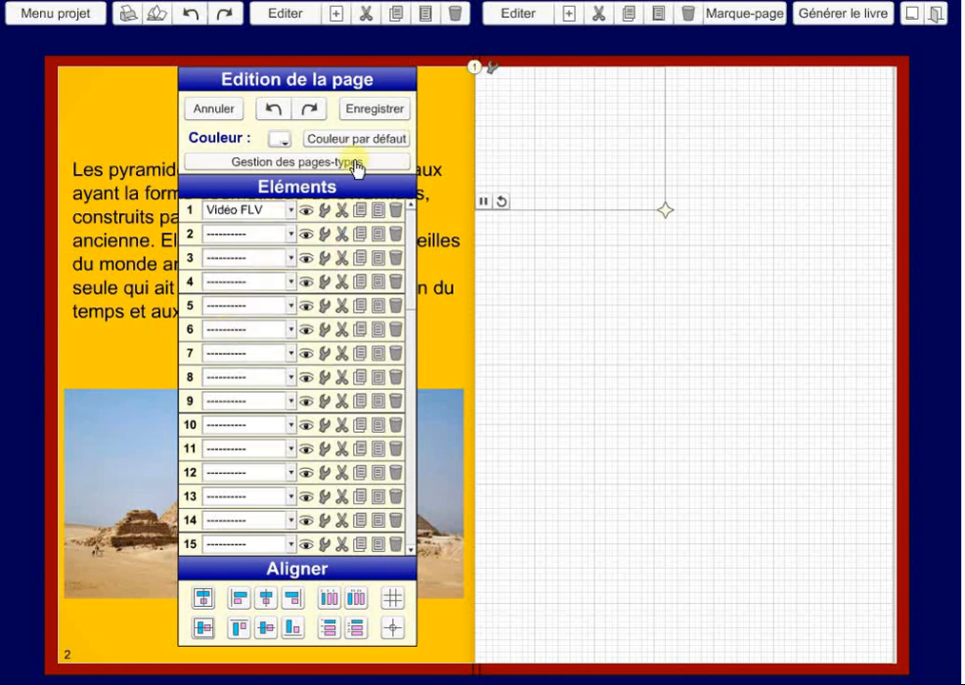
drag(475, 73, 502, 92)
drag(691, 232, 875, 329)
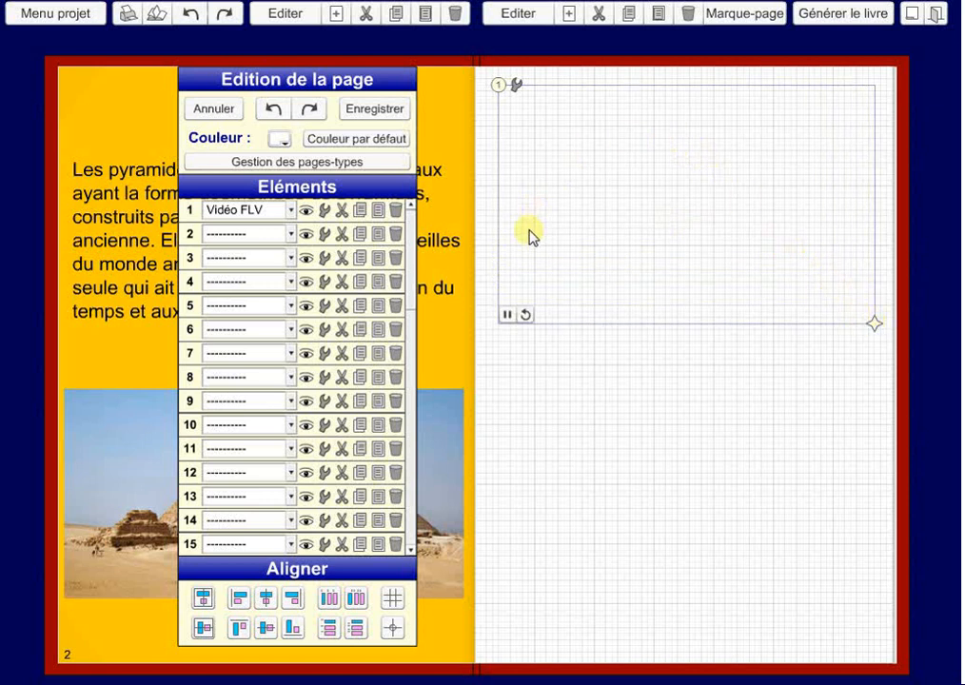
Assign the file "Les_Secrets_des_pyramides" to the video element, keeping Pas d'interactivité
click(517, 88)
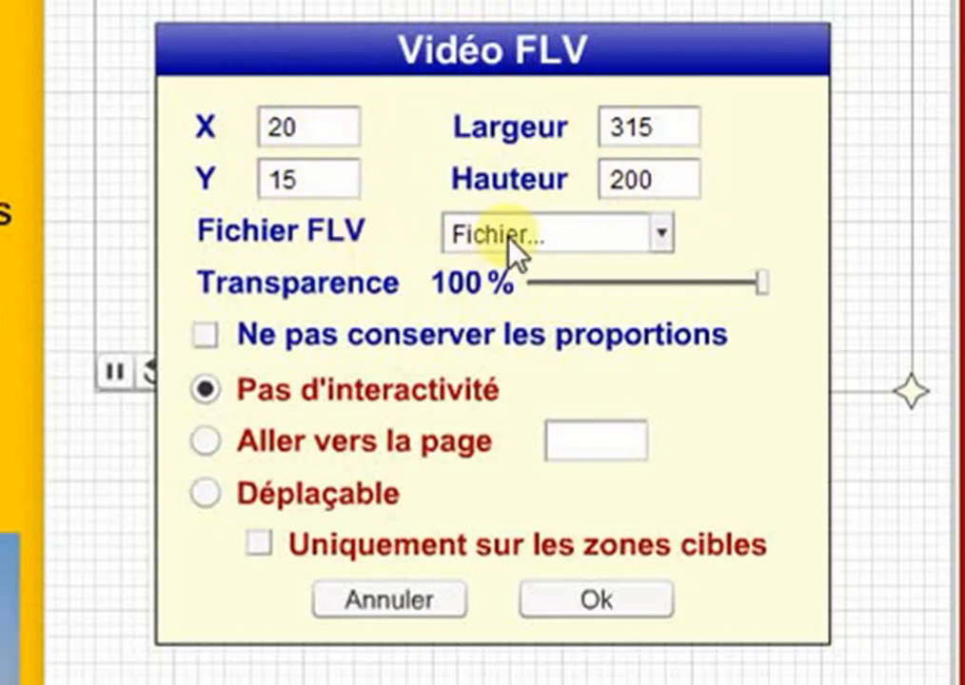
click(662, 233)
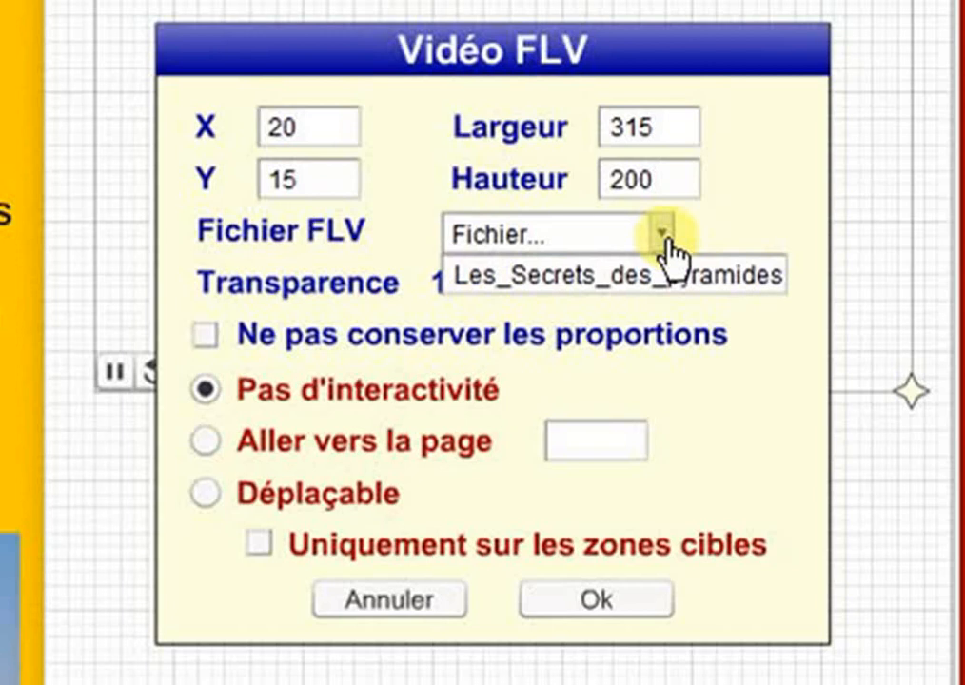
click(574, 286)
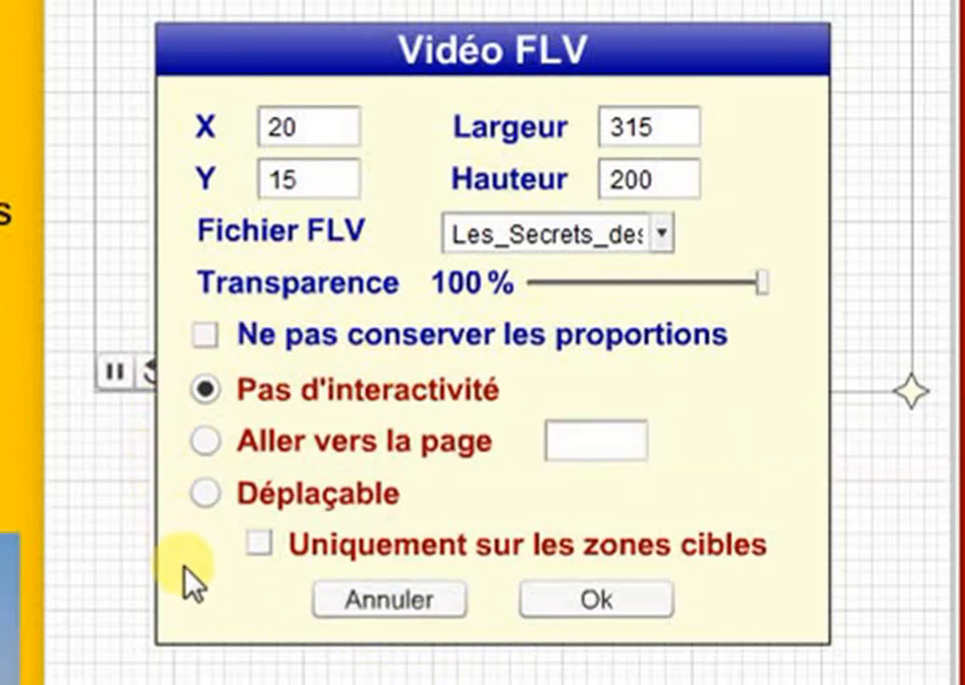
click(590, 599)
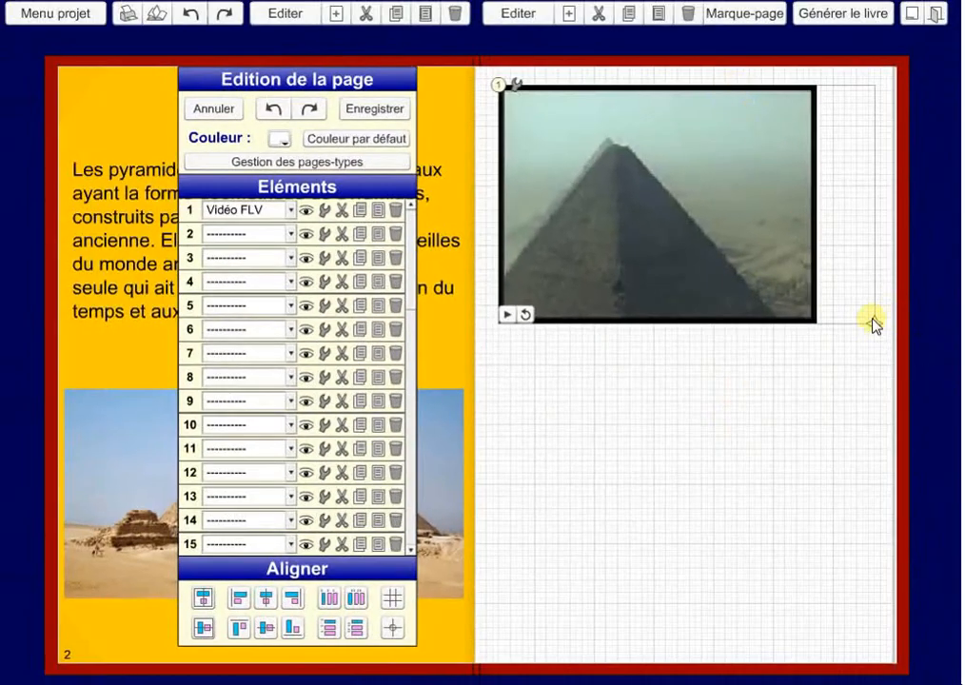
Narrow the video frame to the video's width, shift it towards the middle of page 3, and save the page
drag(876, 327, 820, 327)
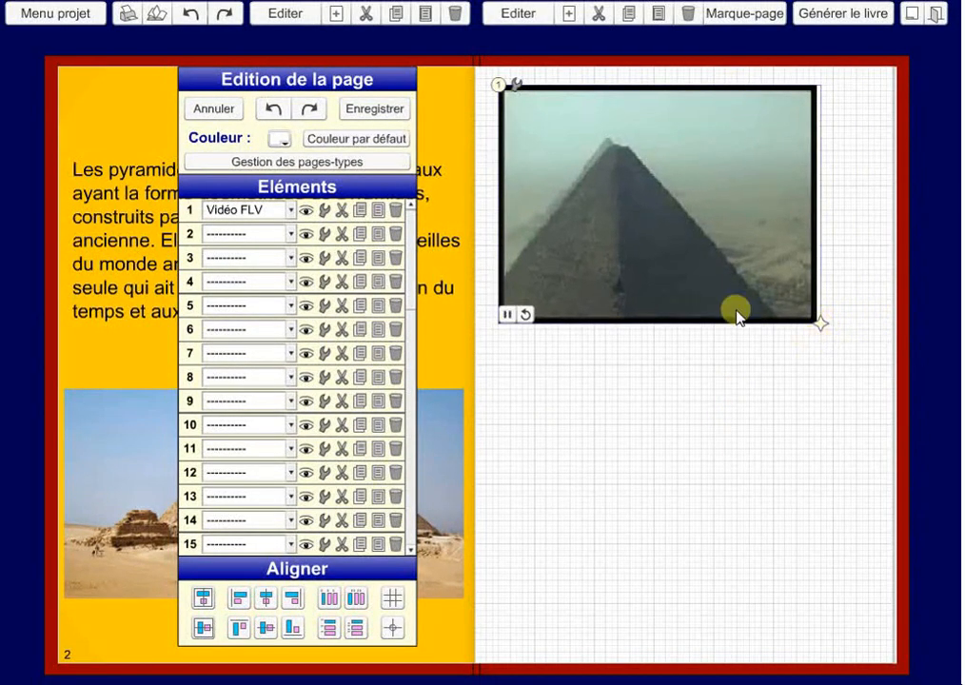
drag(508, 91, 530, 91)
mouse_move(542, 317)
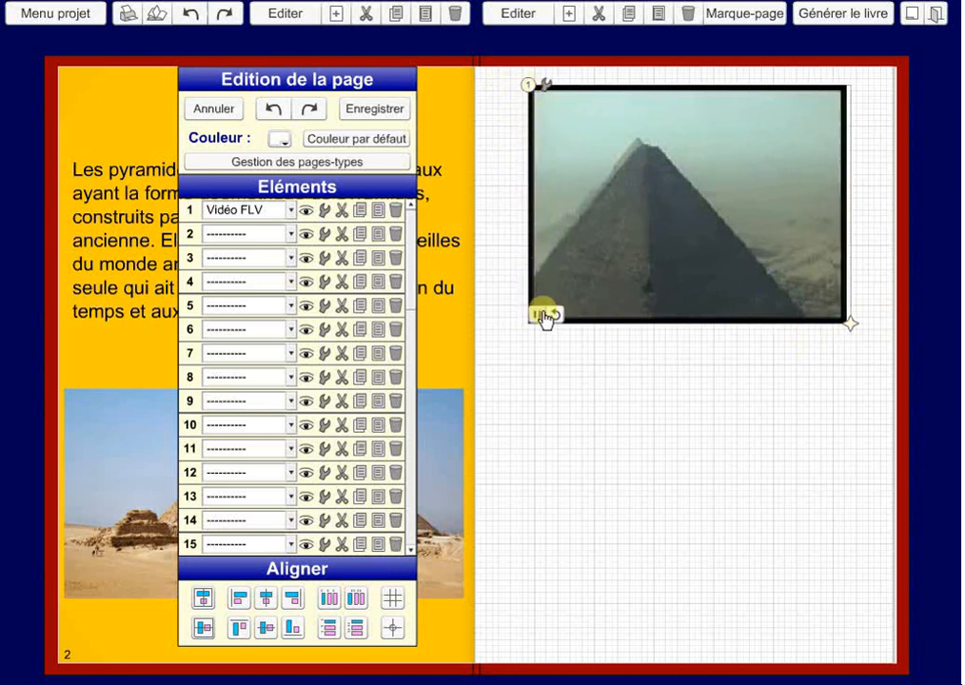
click(385, 114)
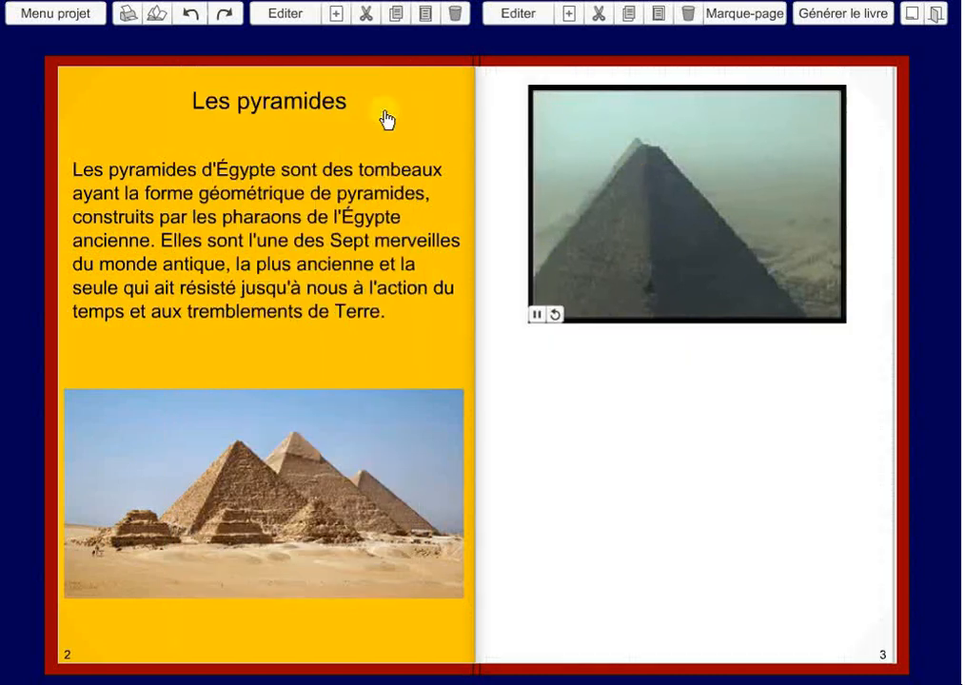
Test playing and pausing the video on page 3
click(536, 315)
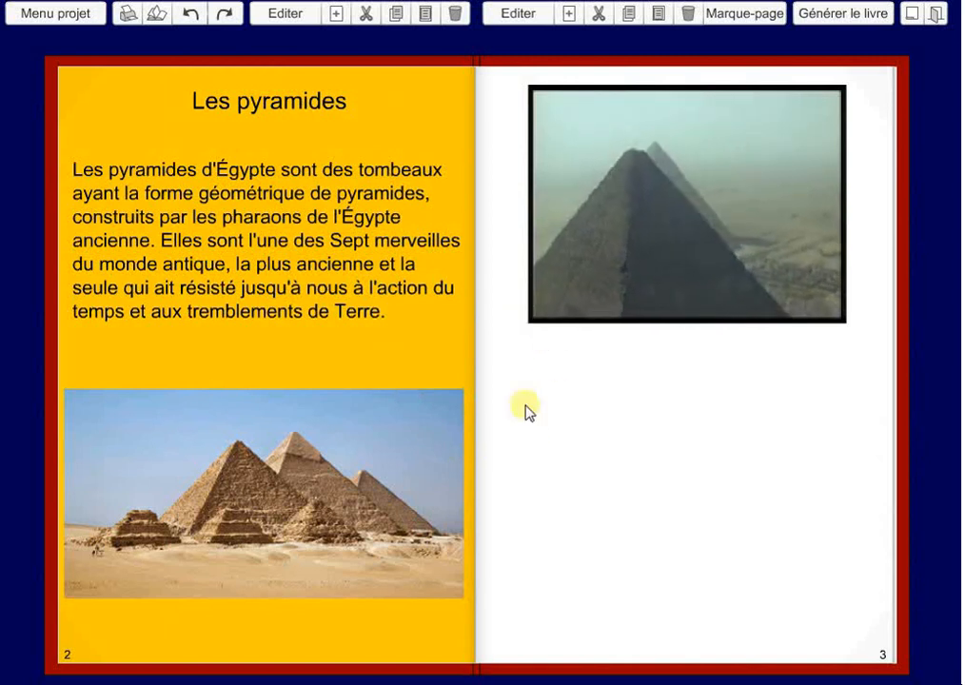
mouse_move(537, 319)
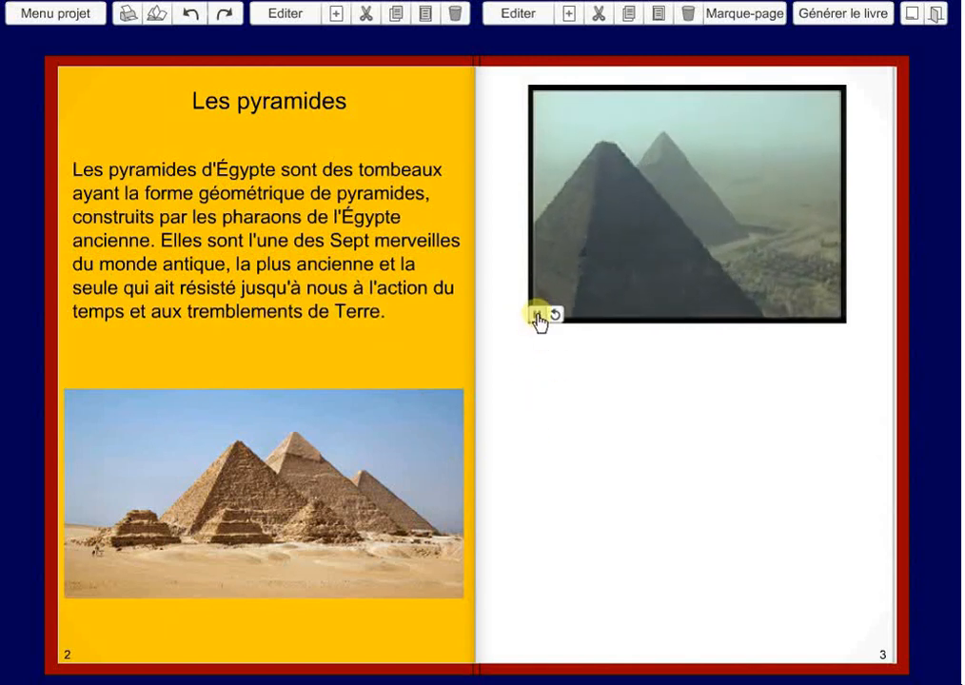
click(537, 315)
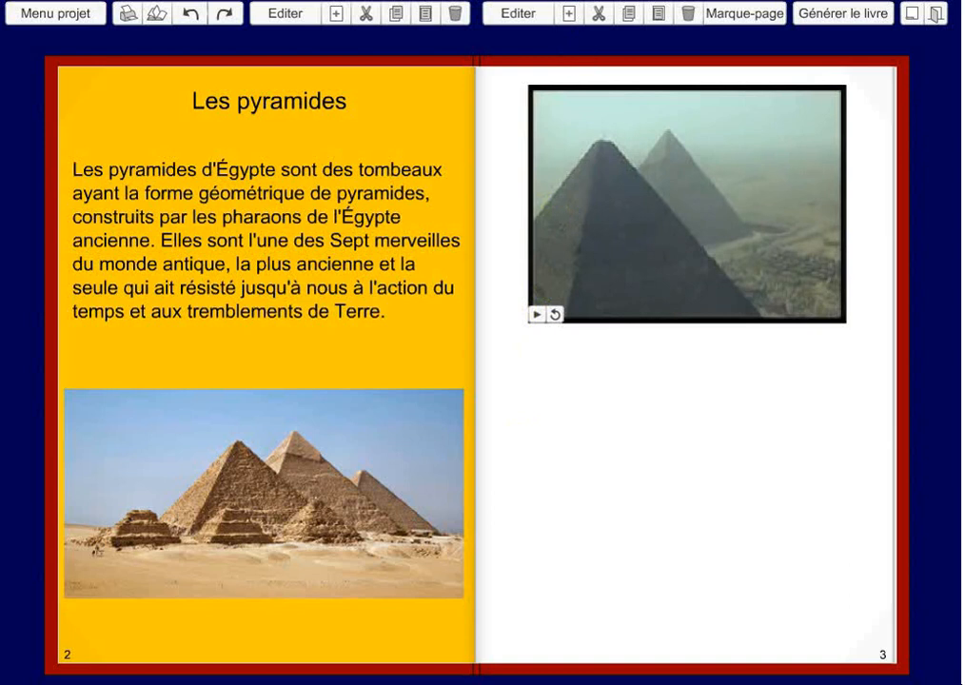
Edit page 3 again, moving the video lower and placing a wide Texte element as element 2 above it
click(518, 13)
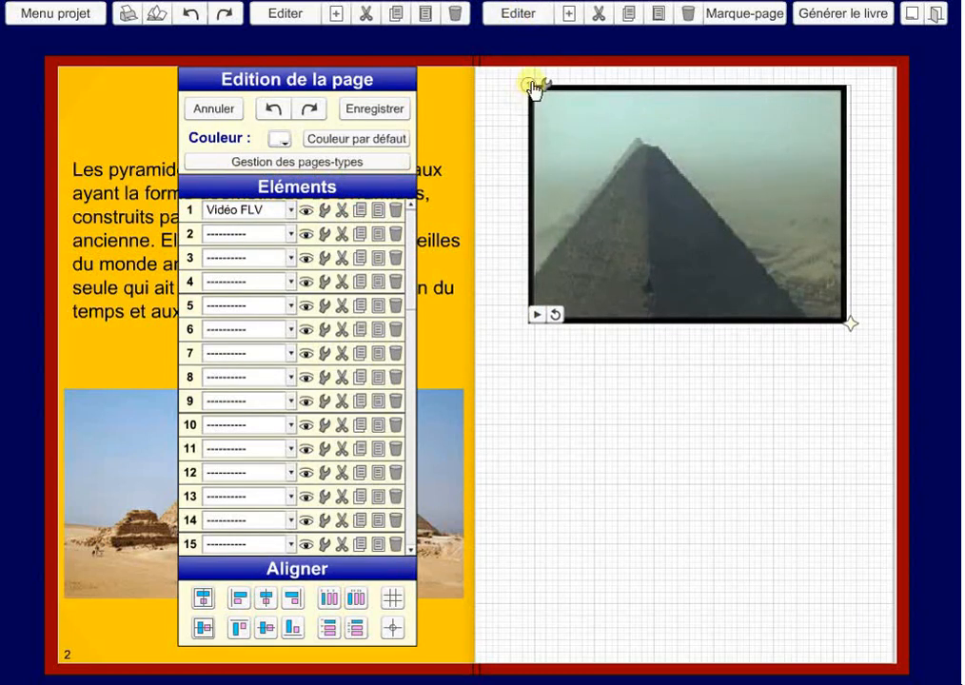
drag(532, 87, 534, 173)
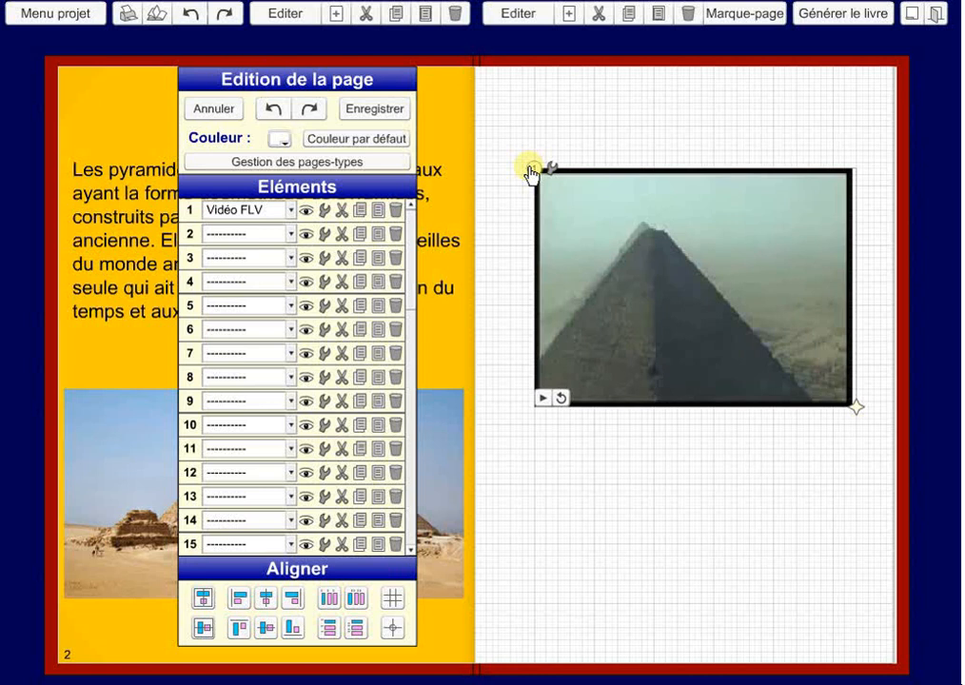
click(289, 235)
click(235, 275)
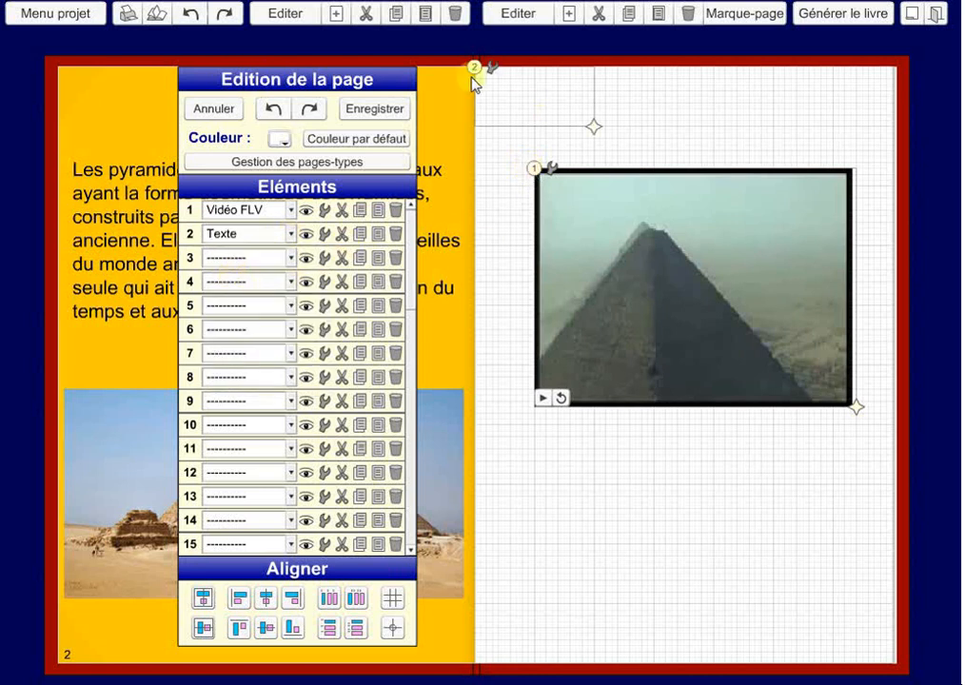
drag(478, 66, 517, 88)
drag(637, 140, 861, 140)
Enter the text "Regardez une vidéo" in text element 2 on page 3
click(791, 121)
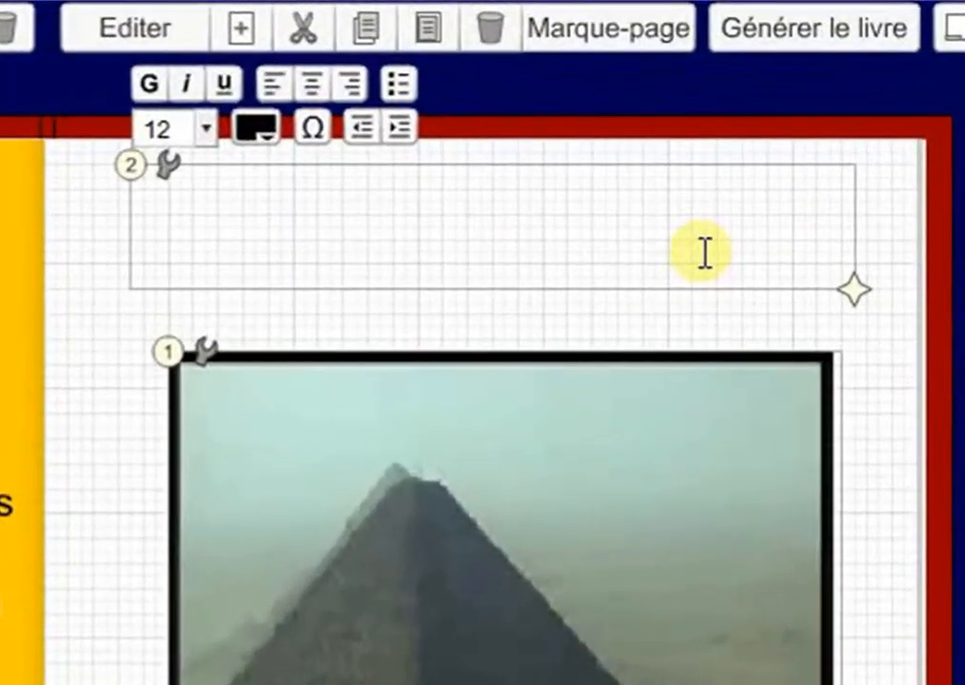
text(Regardez un)
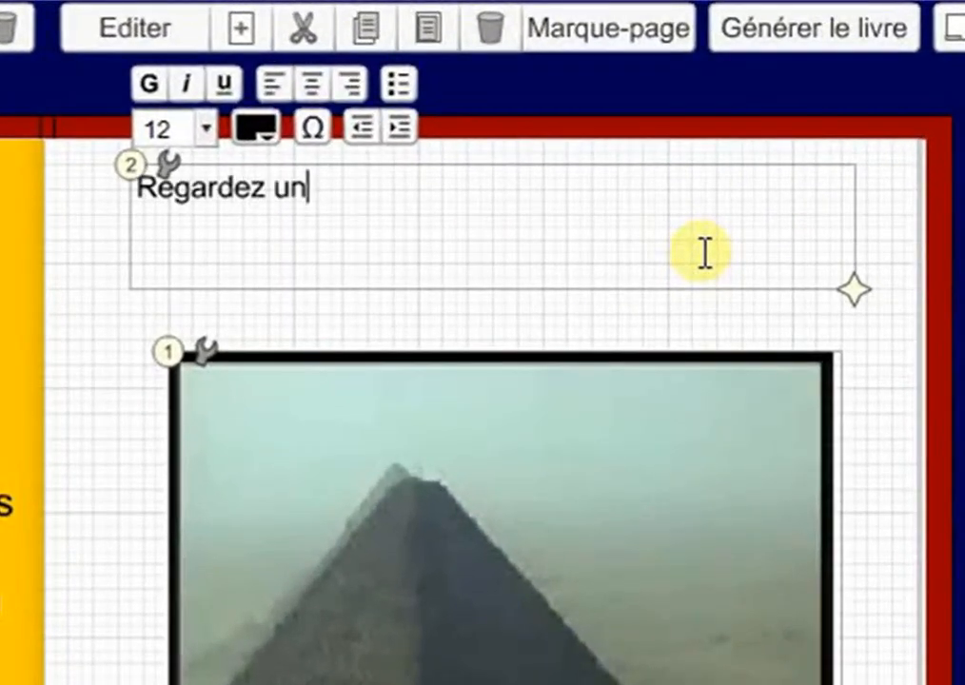
text(e vidéo)
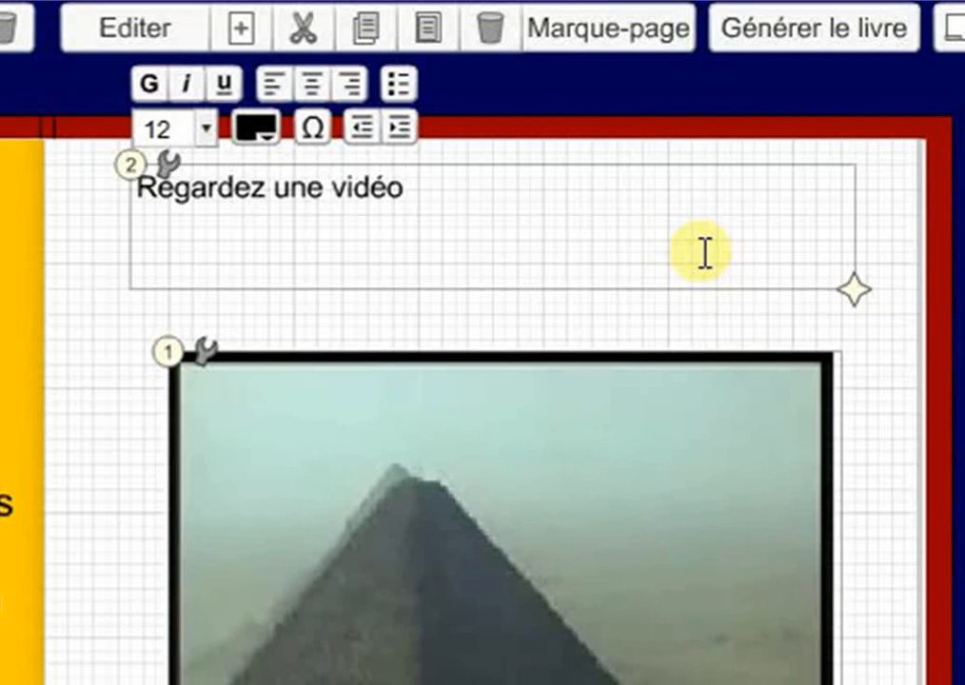
Complete the caption with "en cliquant ici", then shrink its text frame and centre it above the video
text( en cliqu)
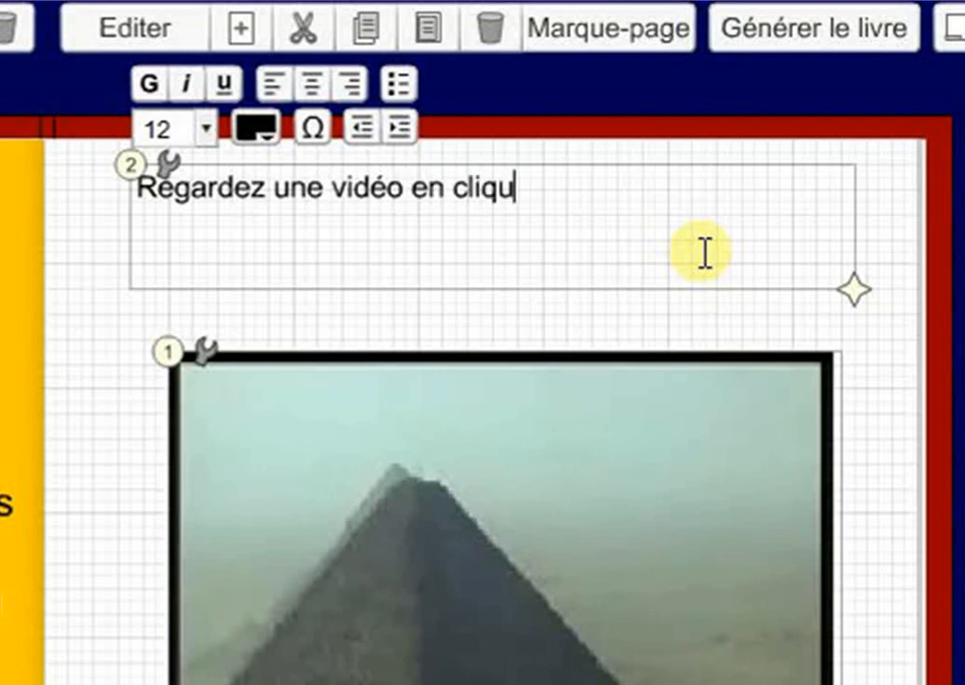
text(ant ici)
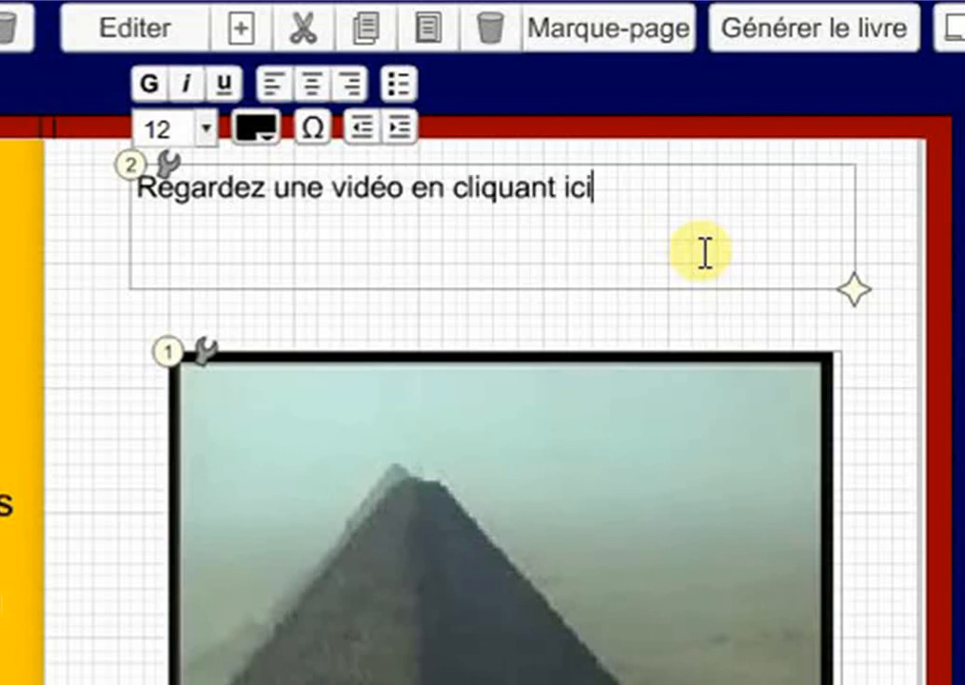
drag(856, 291, 682, 242)
drag(145, 164, 238, 239)
Colour the word "ici" in the caption red (255, 0, 0)
drag(659, 252, 714, 257)
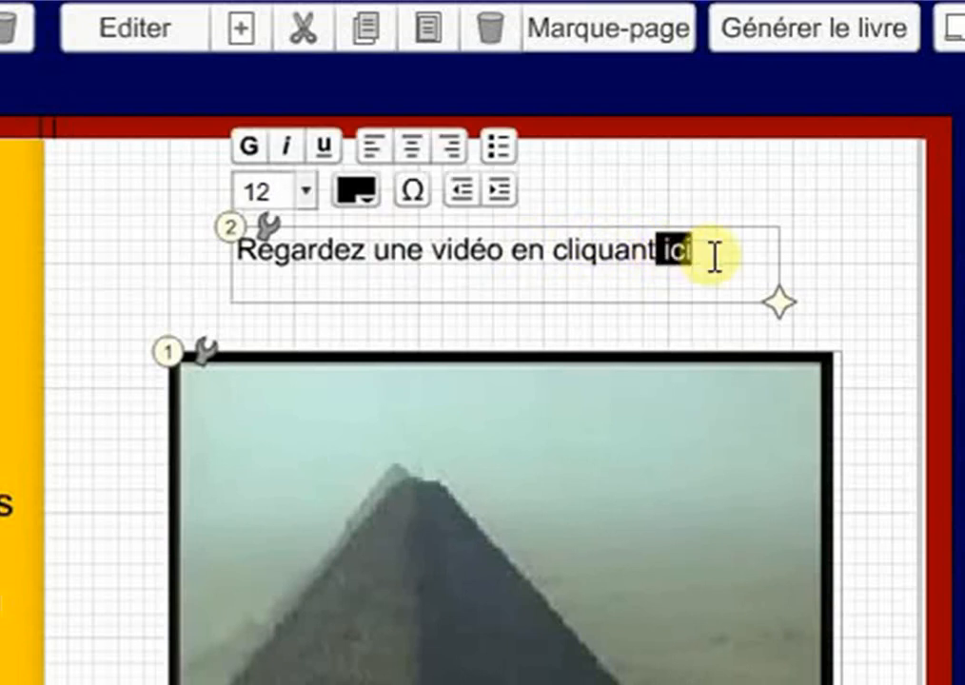
click(367, 195)
click(528, 153)
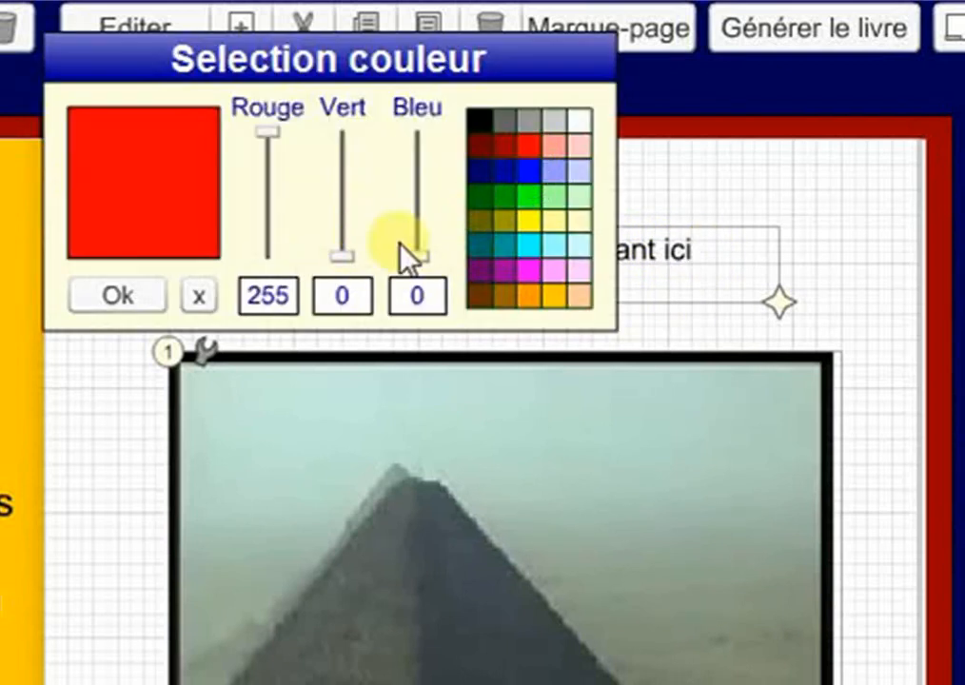
click(143, 299)
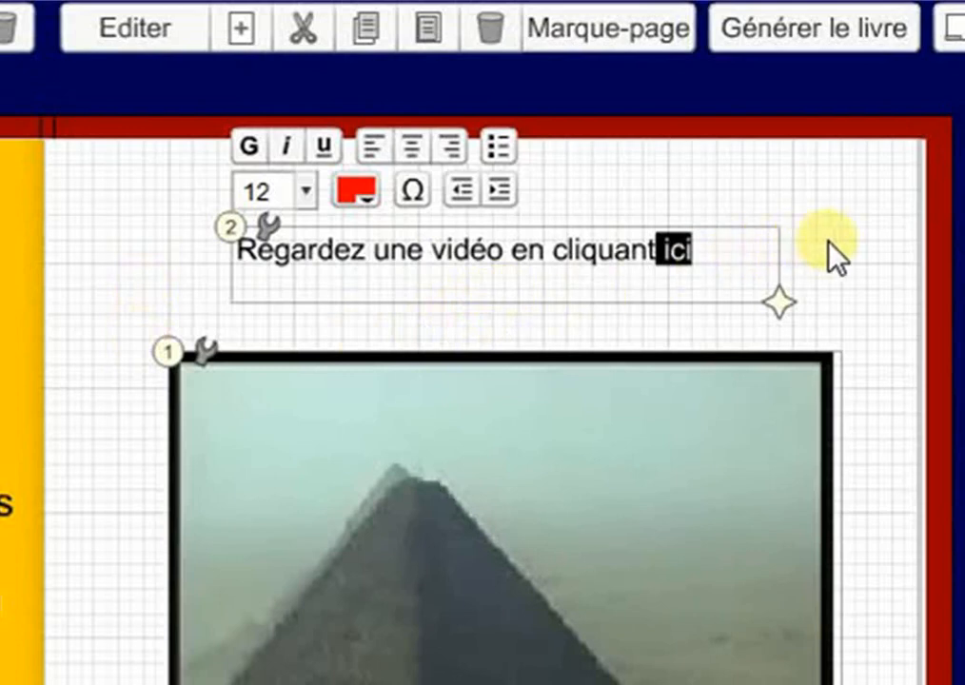
click(842, 257)
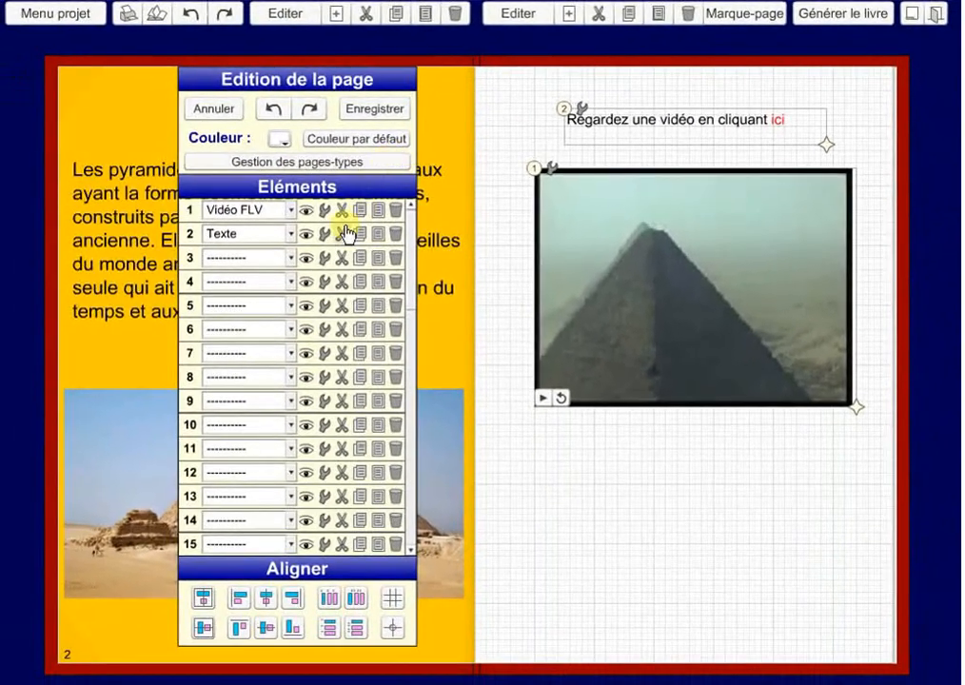
Add a Zone réactive as element 3 on page 3 and place it over the word "ici"
click(290, 258)
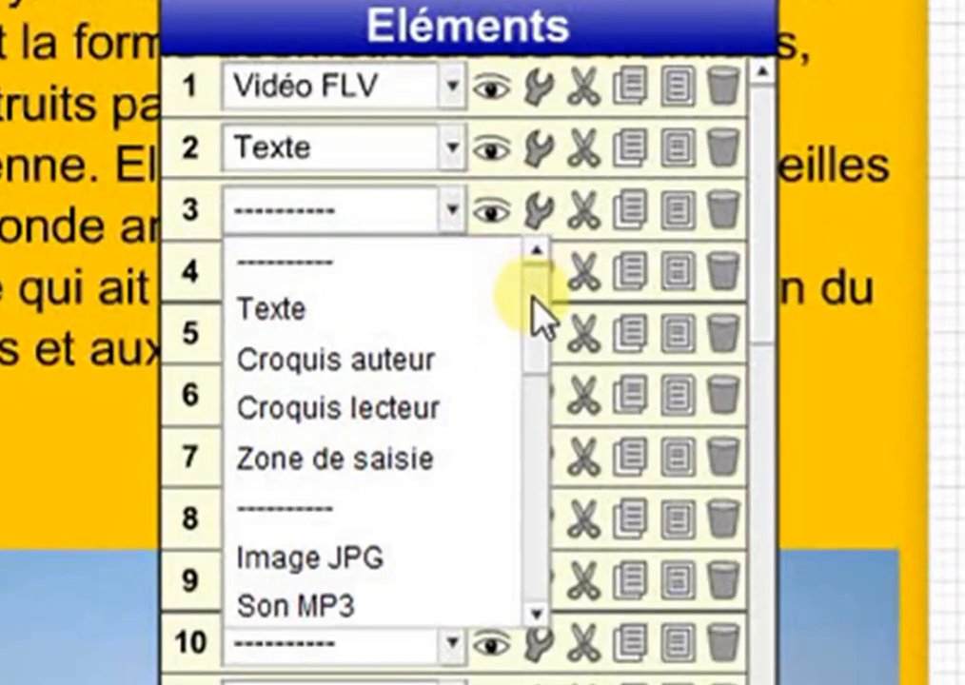
drag(538, 314, 550, 401)
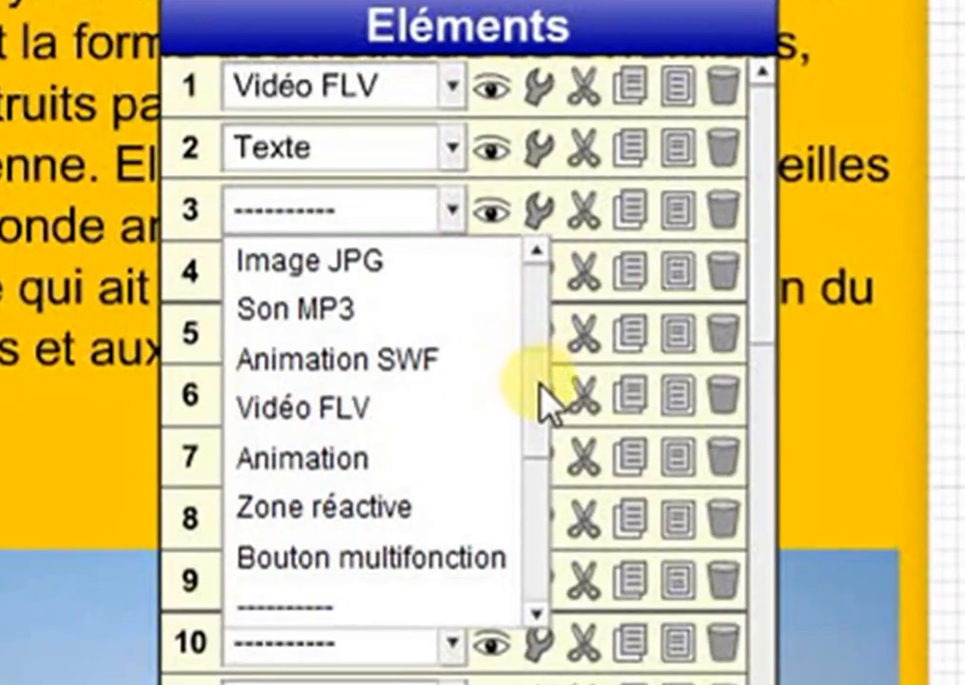
click(384, 514)
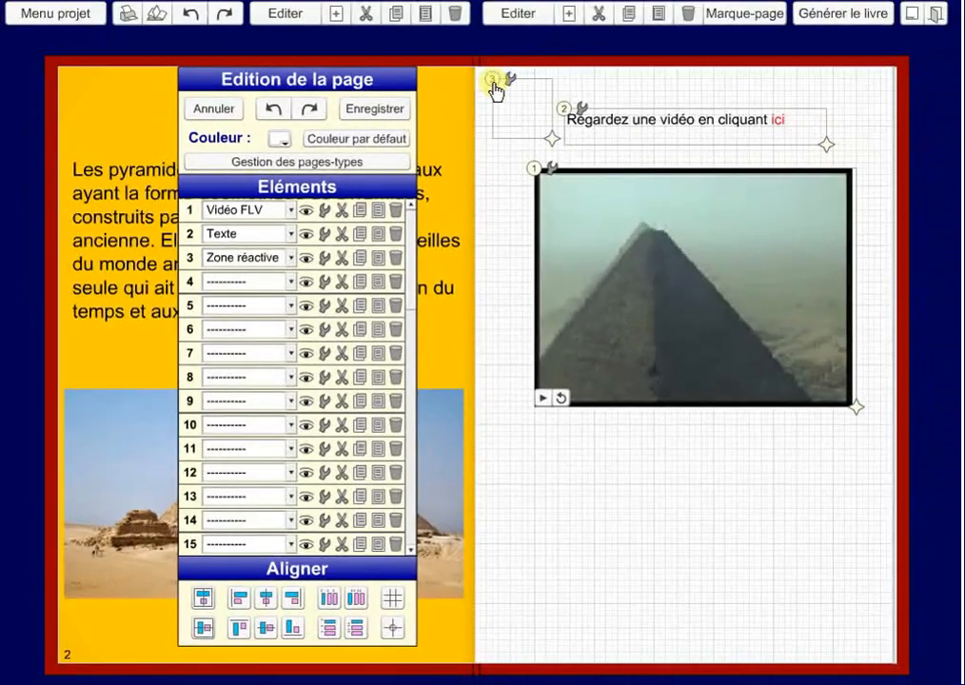
drag(495, 87, 750, 95)
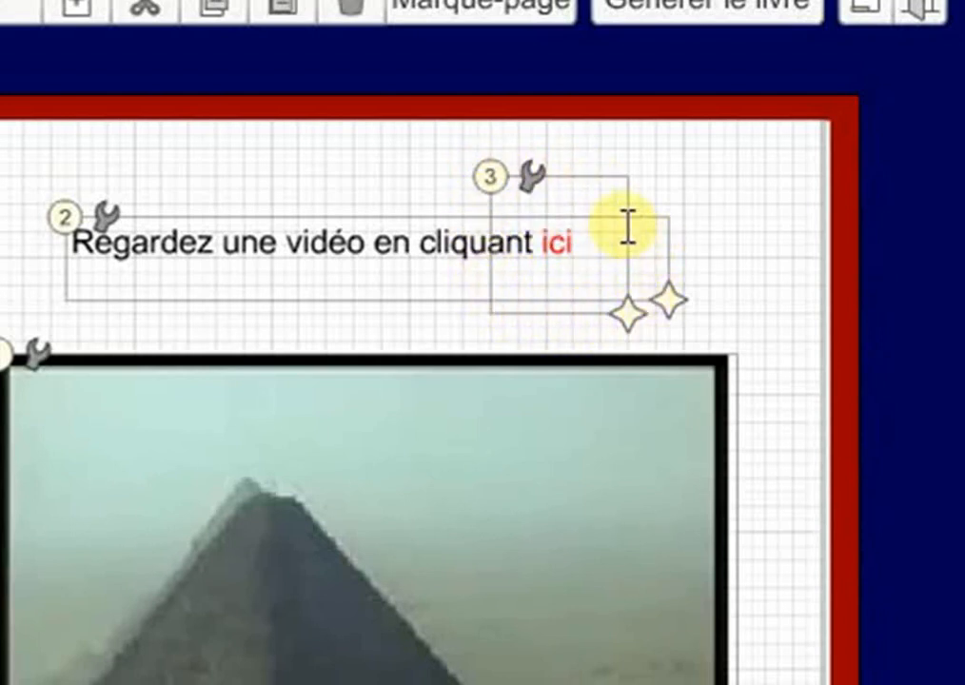
Set the reactive zone's shape to Ellipse and its visibility linked to a click (Visibilités liés au clic) to element 1
click(533, 181)
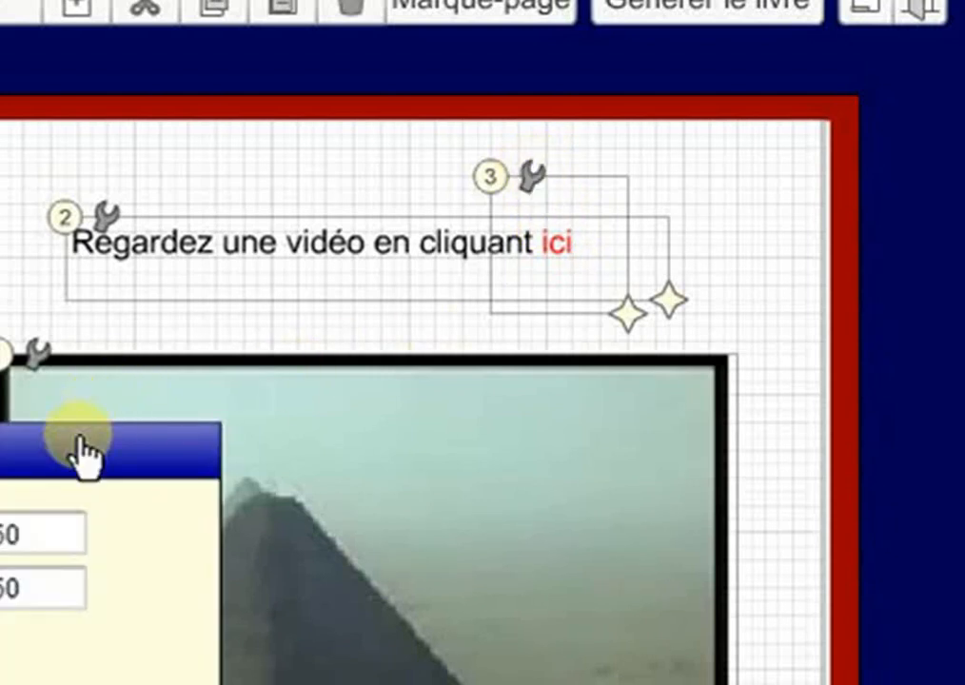
drag(82, 452, 552, 493)
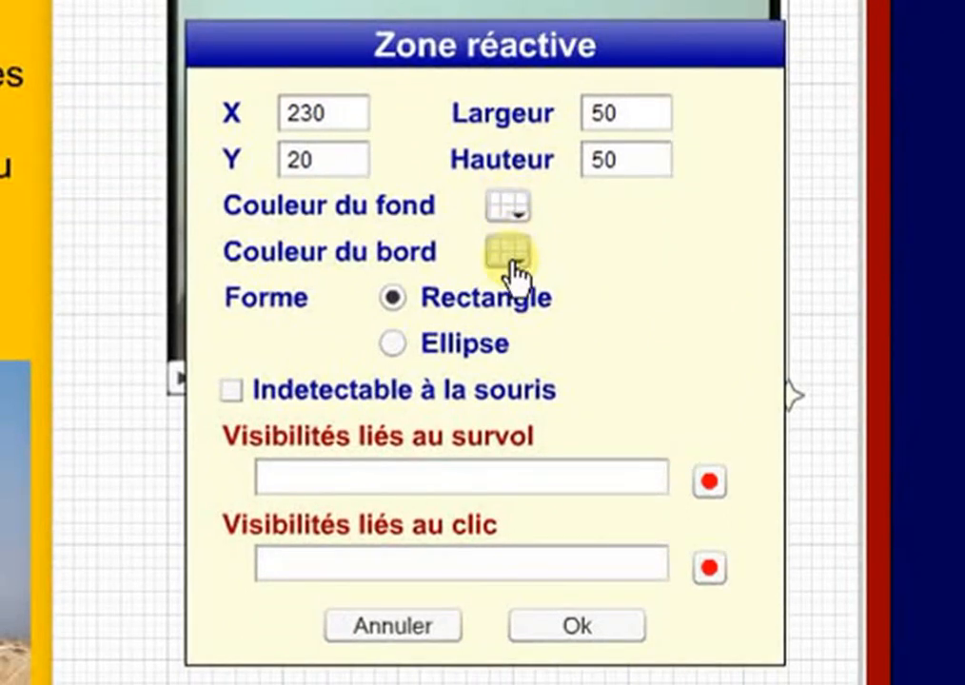
click(392, 344)
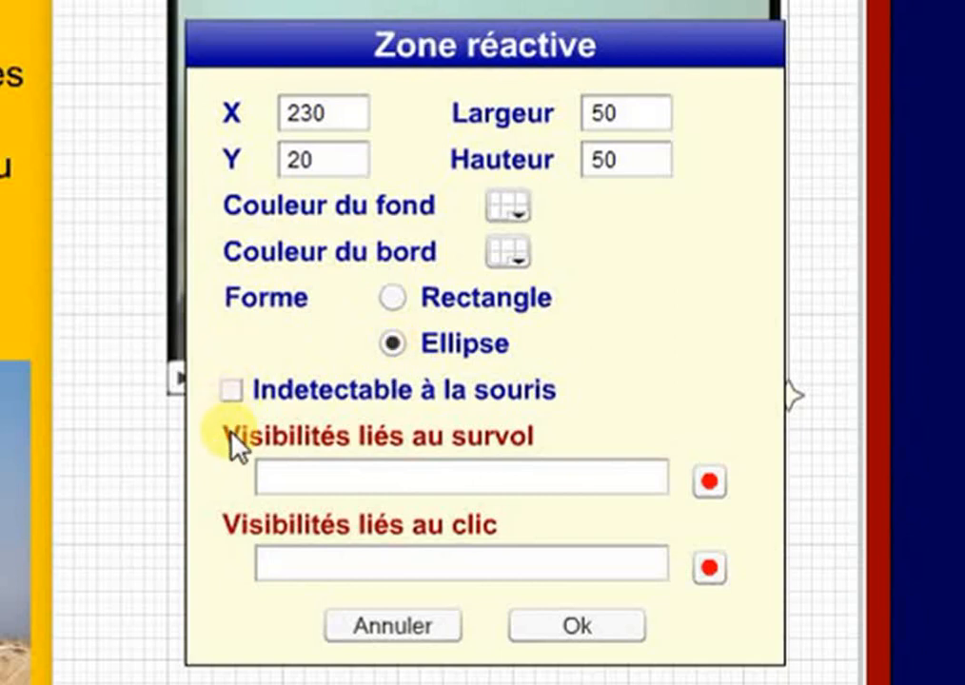
mouse_move(442, 436)
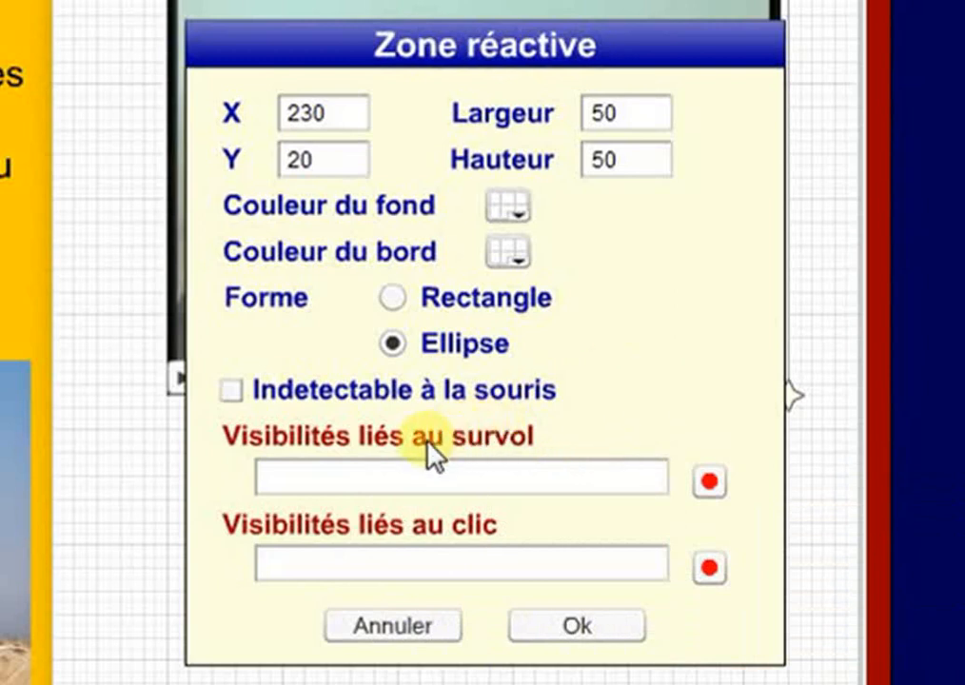
click(401, 473)
click(294, 563)
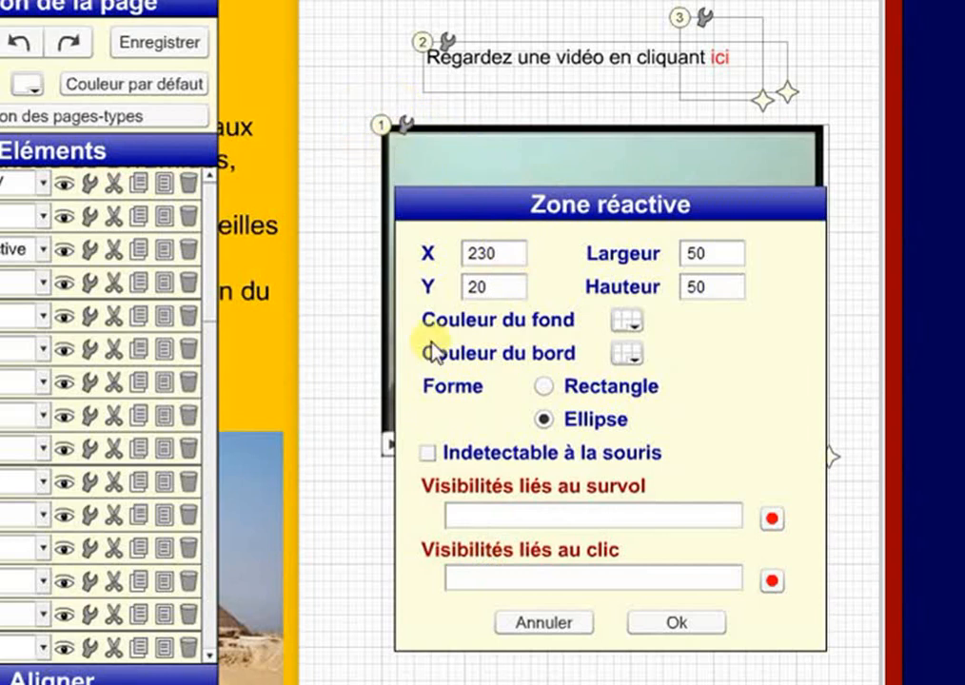
text(1)
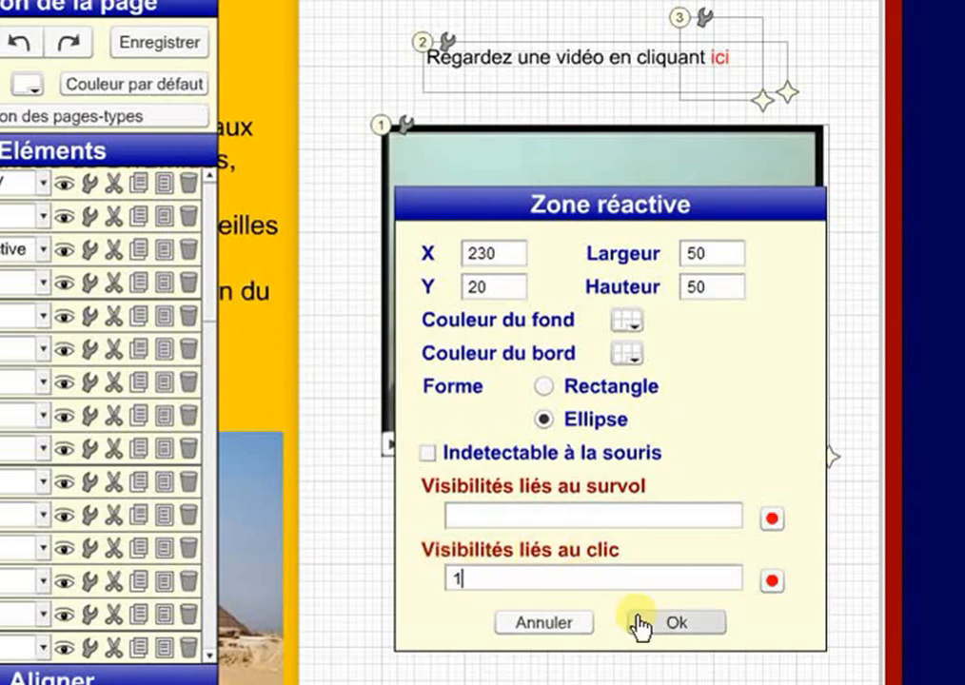
click(661, 623)
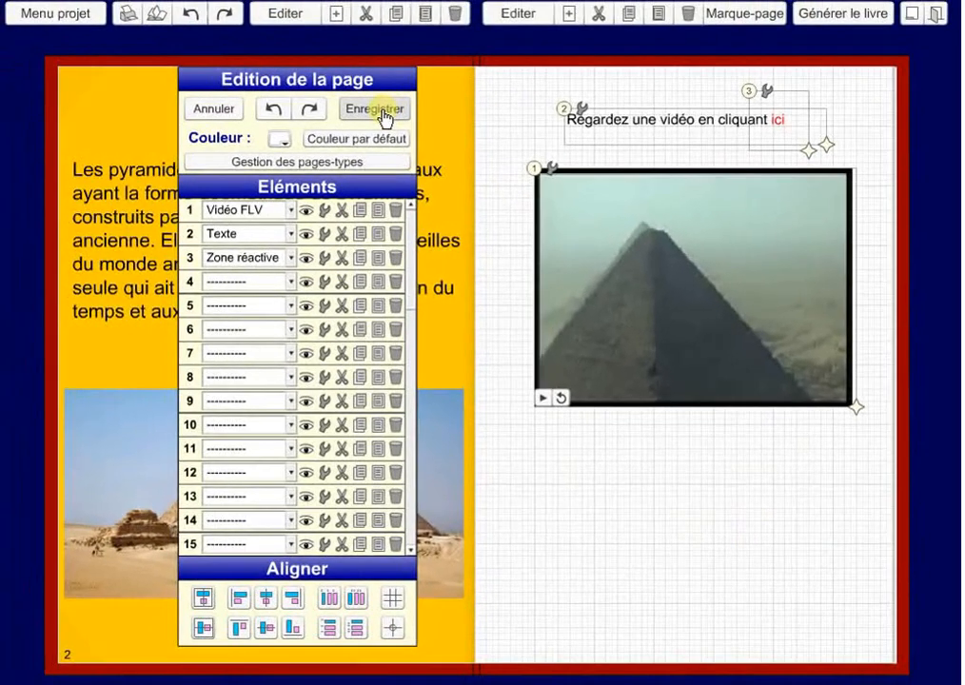
Save page 3 and test revealing the video through the reactive word "ici"
click(381, 112)
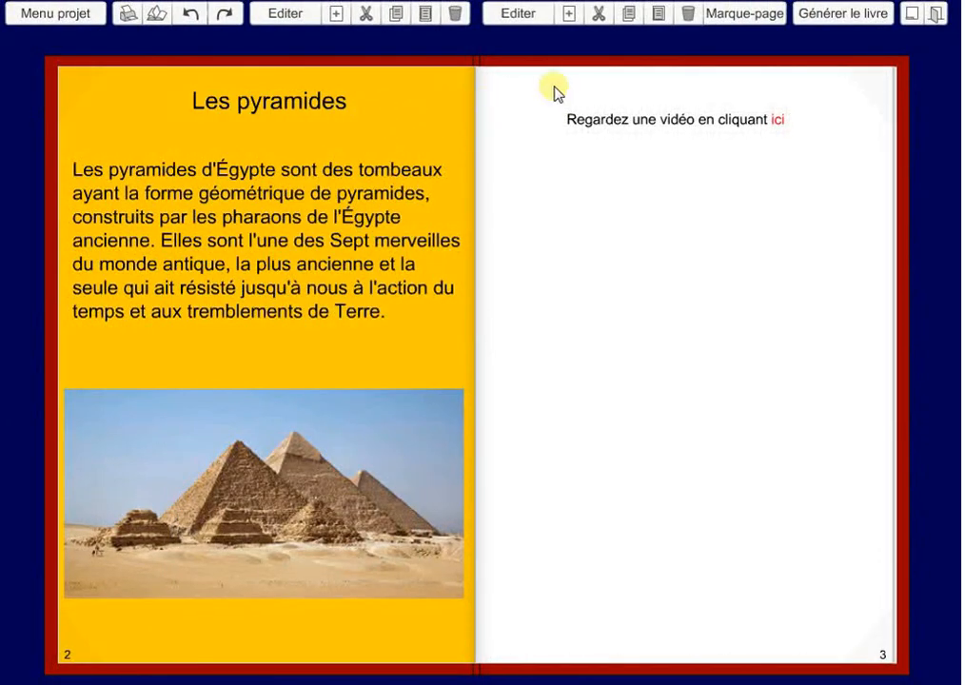
click(775, 123)
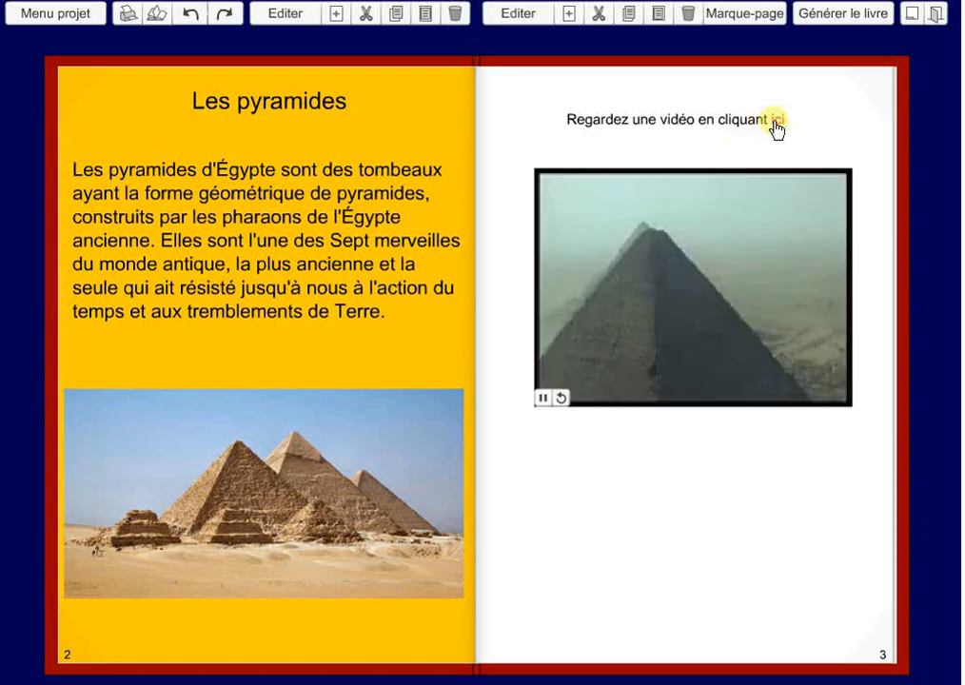
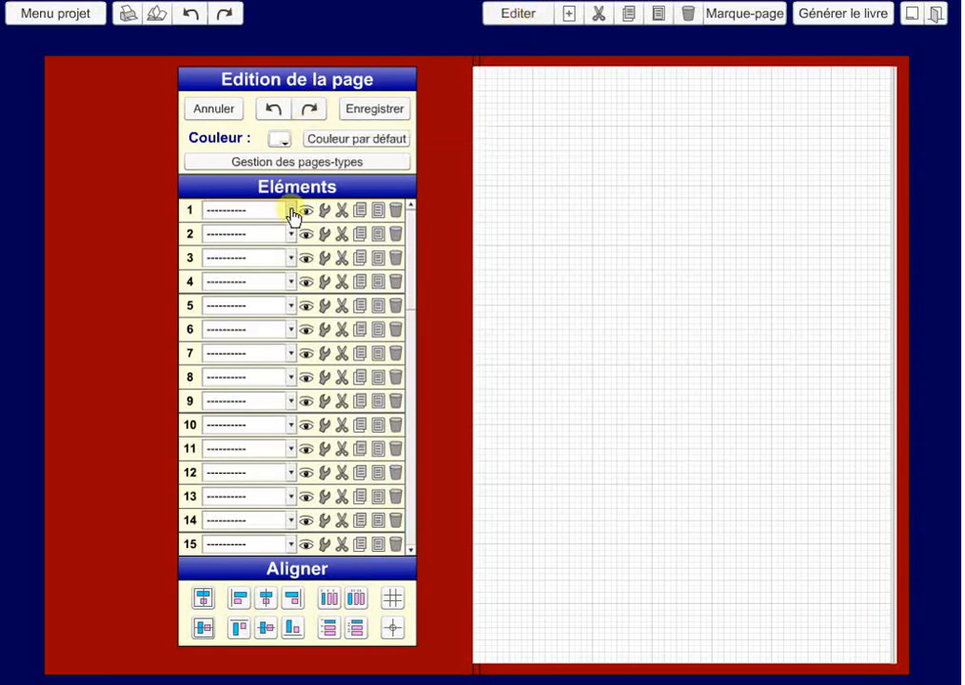
Add a wide Texte element as element 1 near the top of the blank page and enter "SOMMAIRE"
click(292, 212)
click(239, 253)
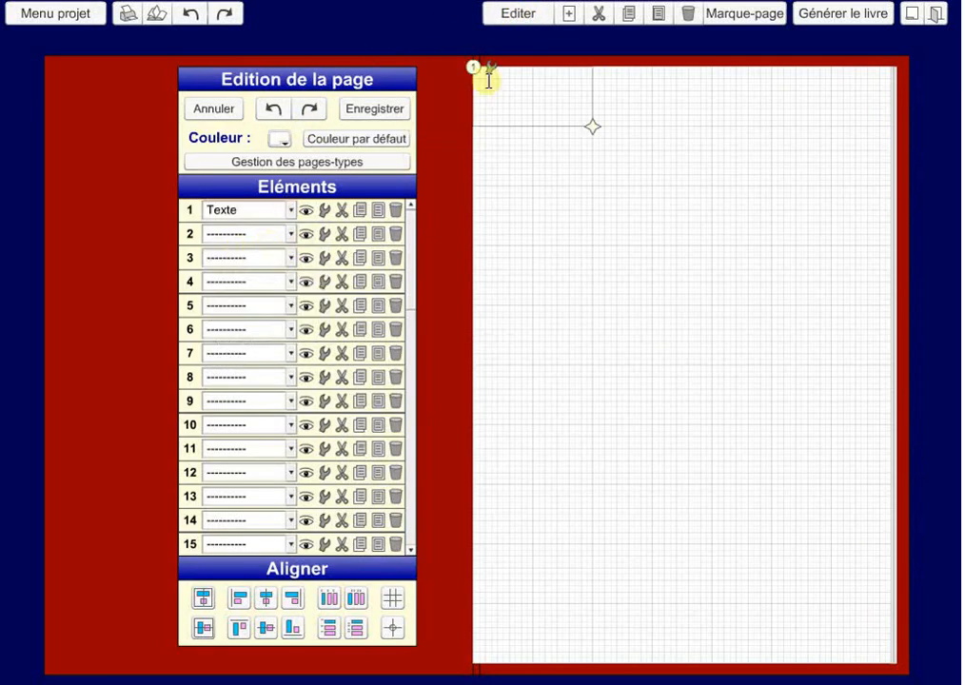
drag(473, 68, 573, 91)
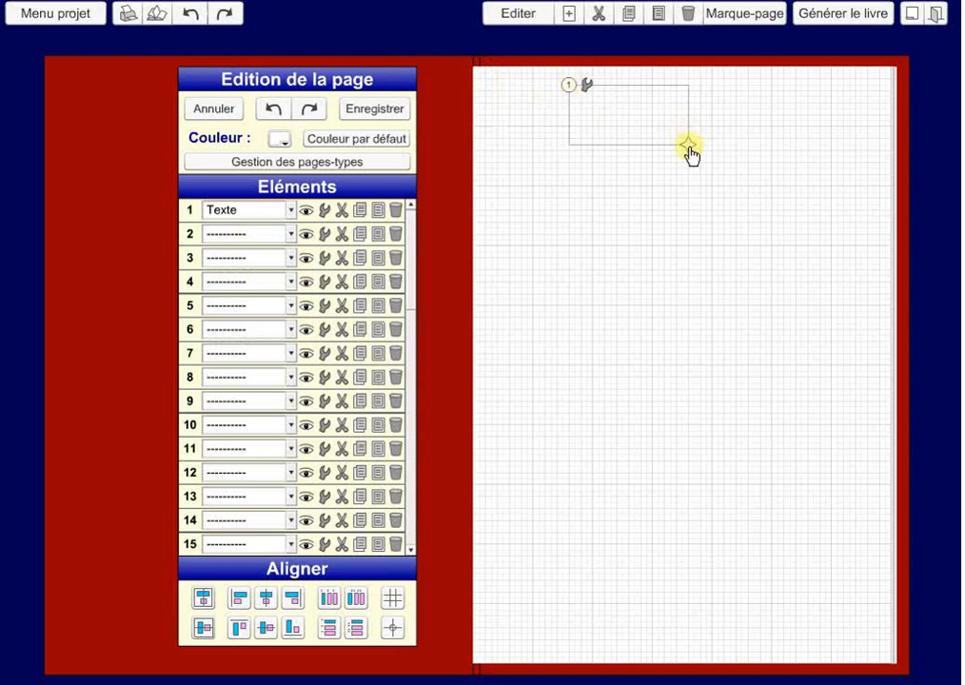
drag(688, 146, 812, 145)
click(752, 121)
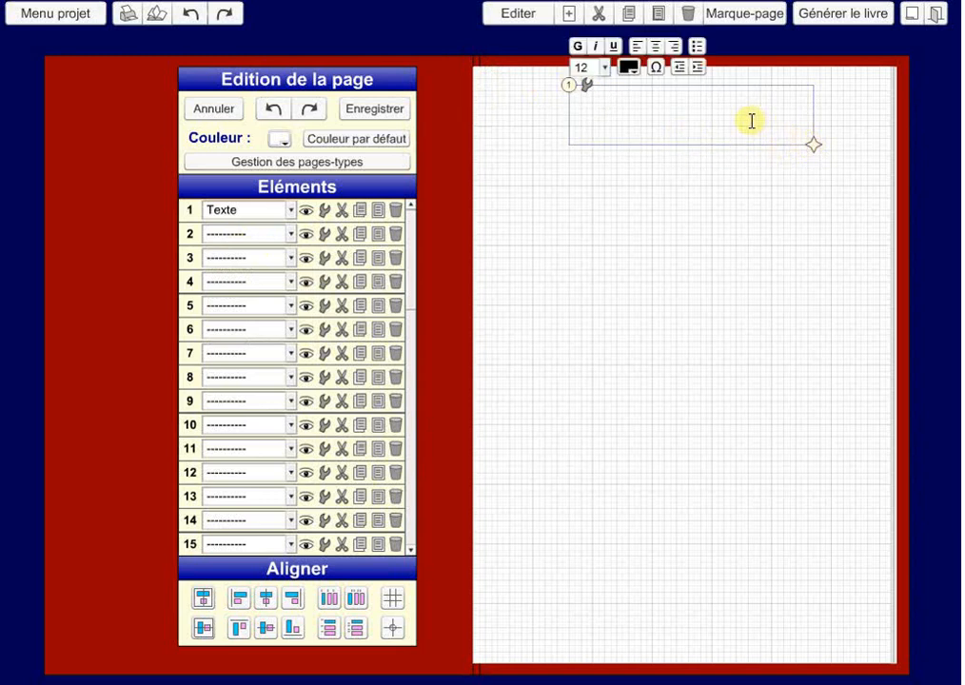
text(SOMMAIRE)
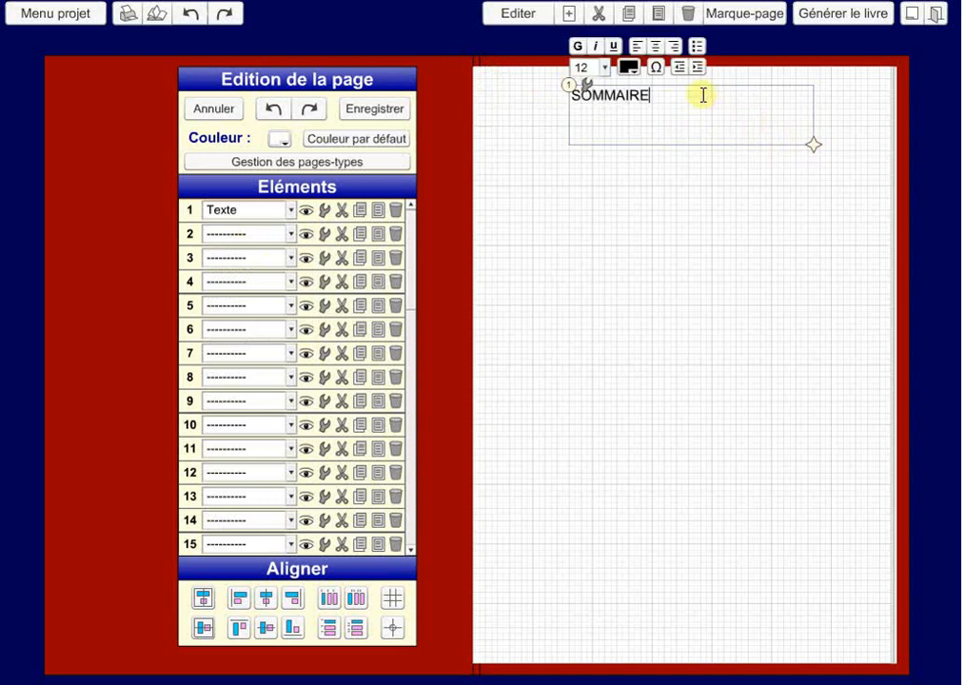
Set the "SOMMAIRE" title to size 25, narrow its frame and shift it towards the middle of the page
drag(663, 98, 547, 101)
scroll(605, 73, down, 5)
click(605, 68)
drag(608, 110, 606, 135)
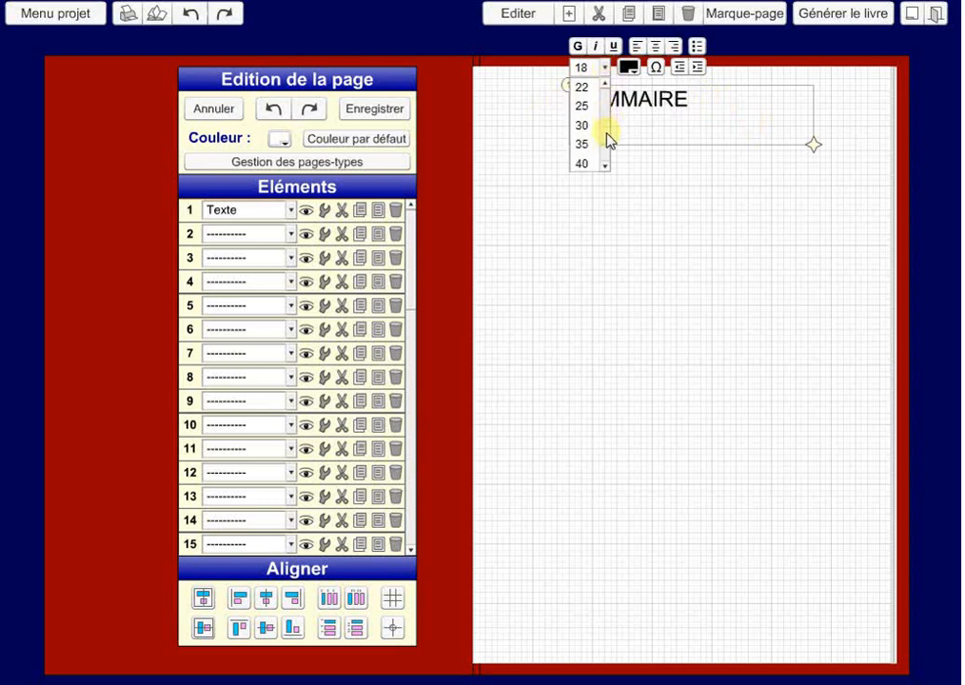
click(585, 106)
drag(811, 145, 745, 140)
drag(567, 91, 585, 97)
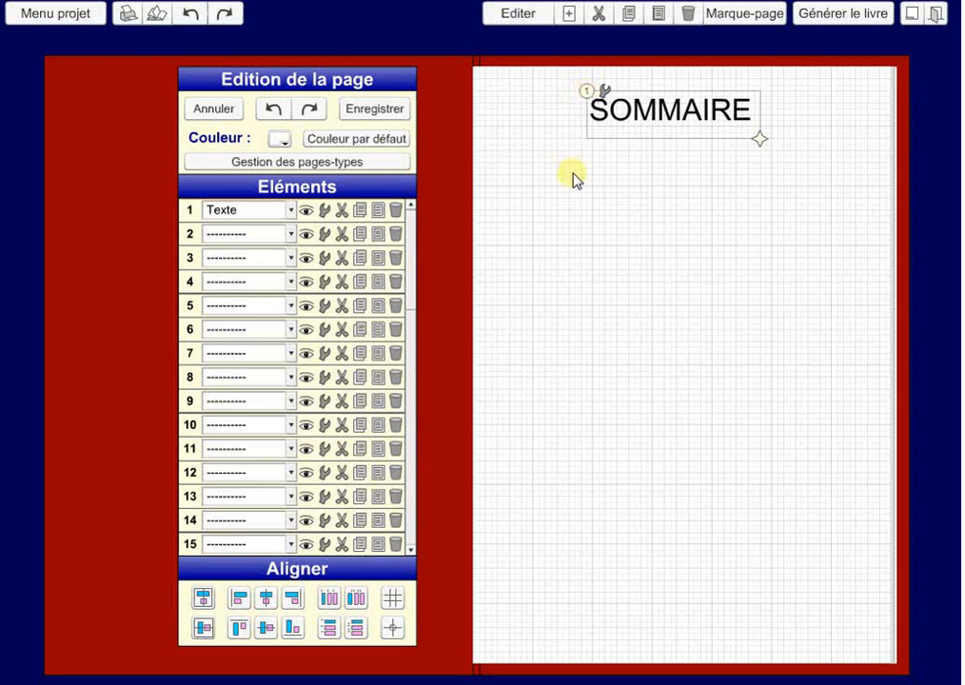
Add a wide Texte element as element 2 below the title and enter "La présentation des pyramides"
click(291, 235)
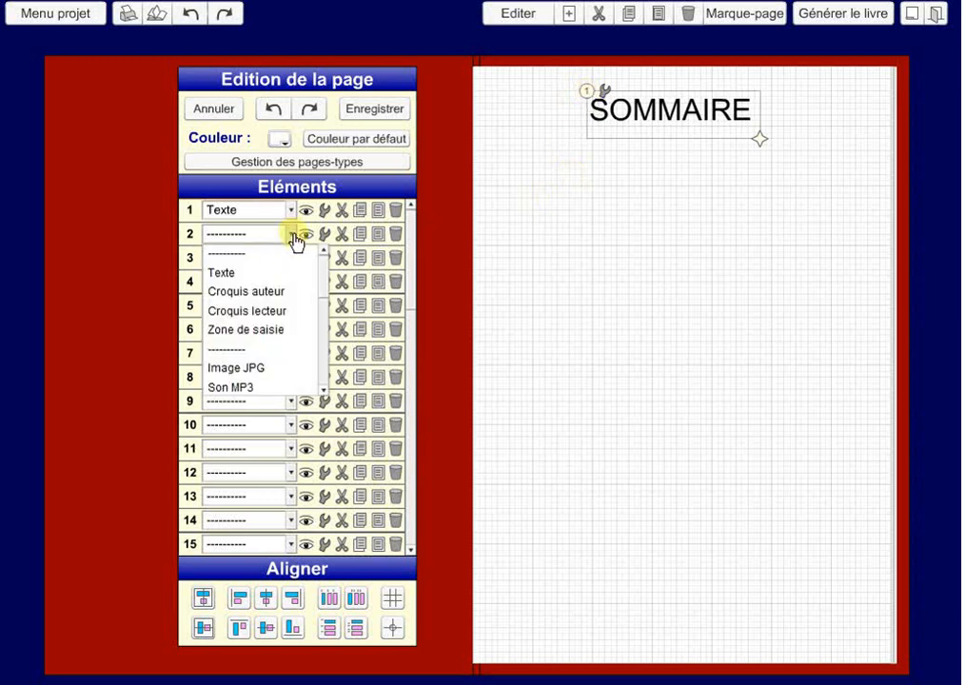
click(227, 279)
drag(469, 67, 539, 183)
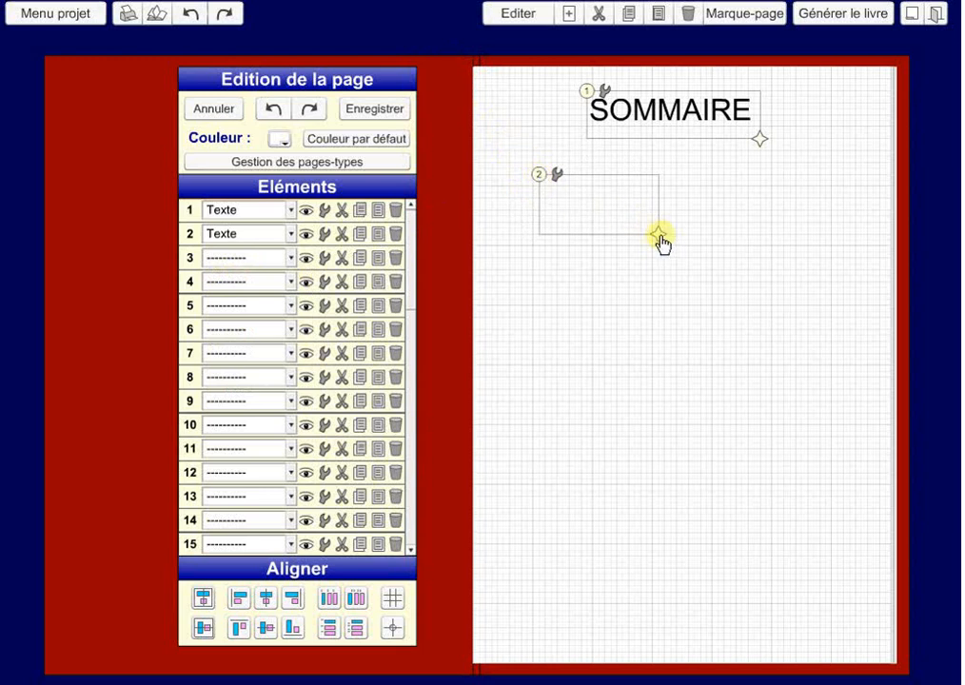
drag(658, 234, 826, 231)
click(698, 202)
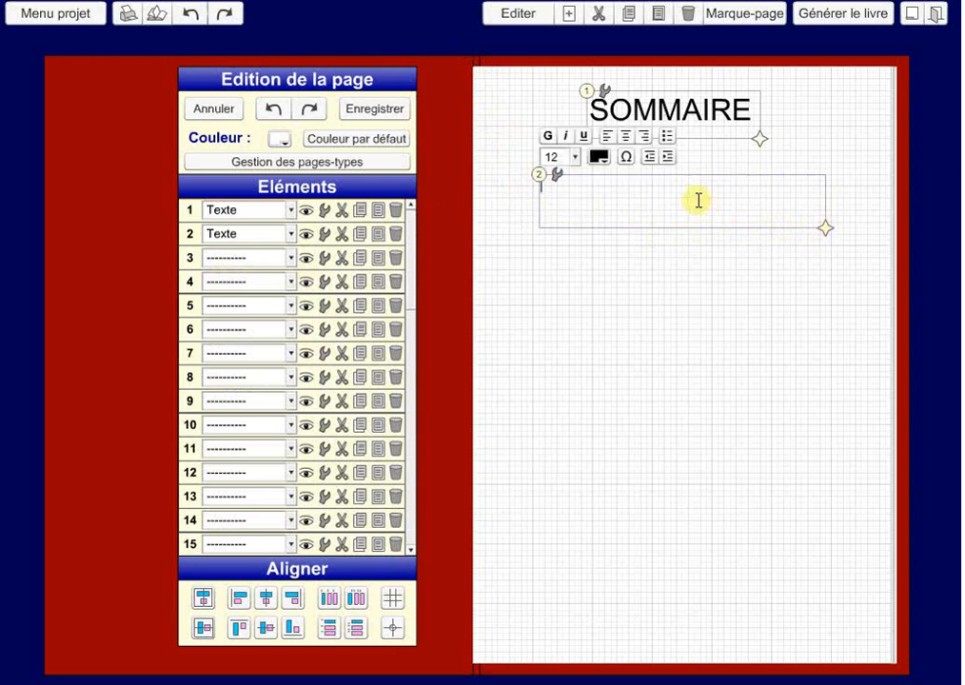
text(La présentation des p)
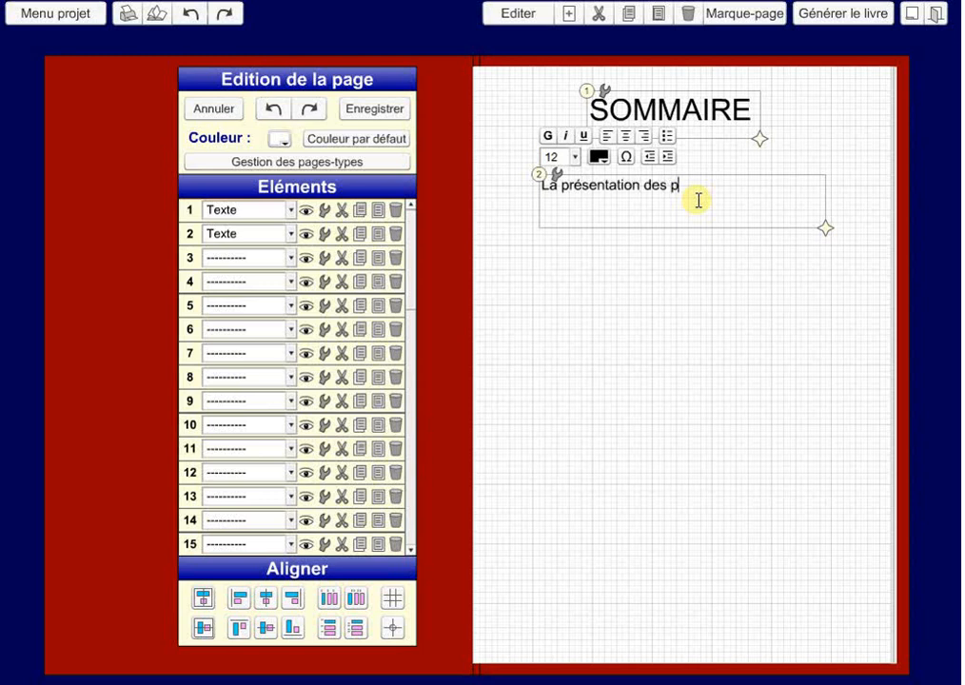
text(yramides)
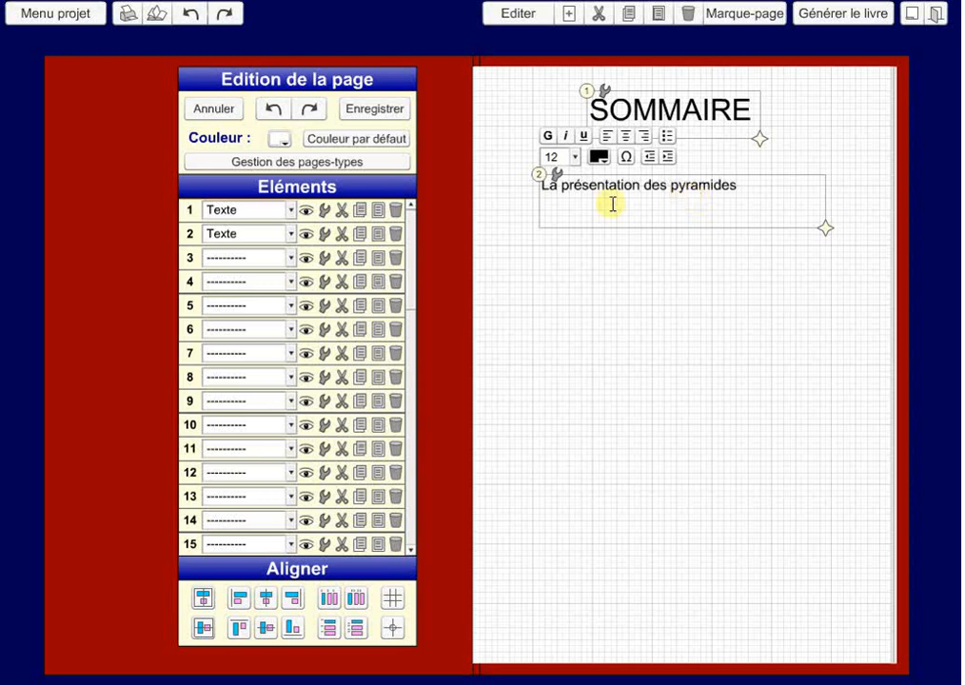
Add a wide Texte element as element 3 below the first summary entry and enter "La construction des pyramides"
click(290, 258)
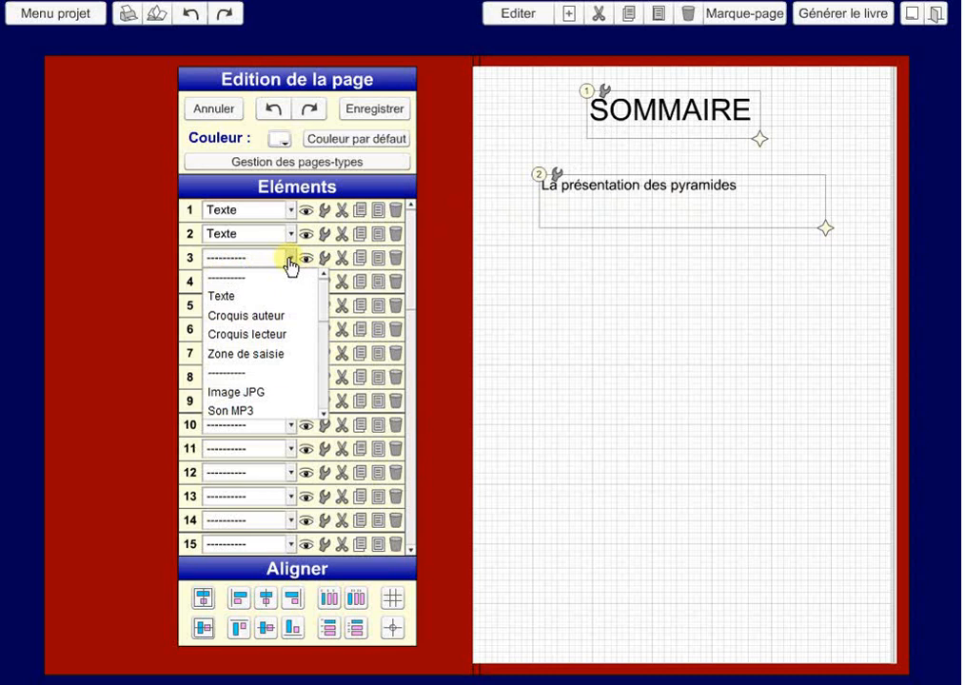
click(254, 295)
click(471, 84)
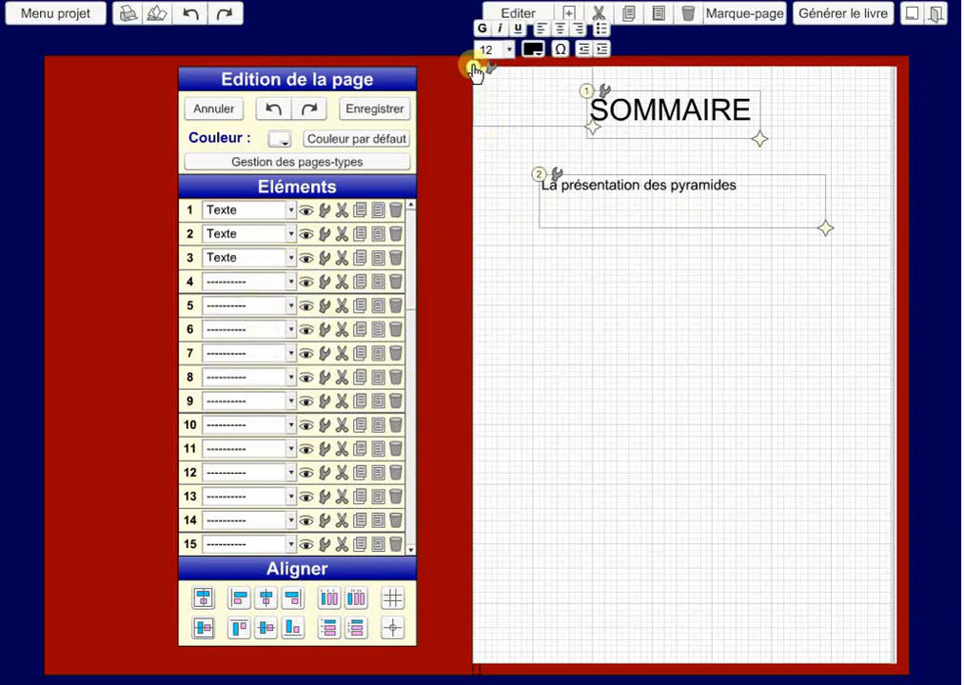
drag(478, 74, 543, 247)
drag(657, 303, 833, 285)
click(605, 267)
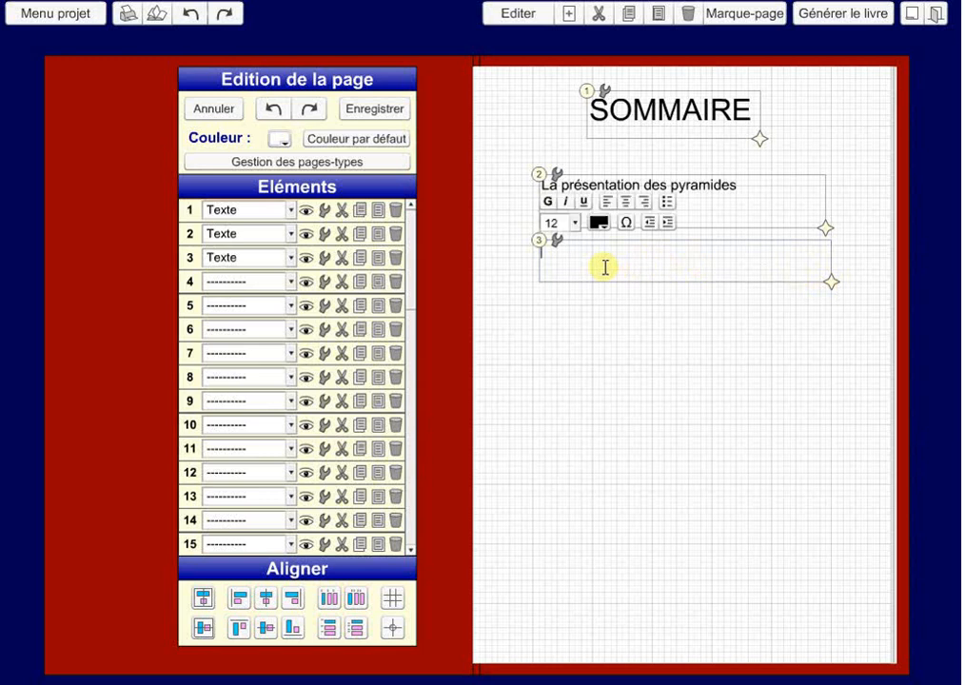
text(La constructio)
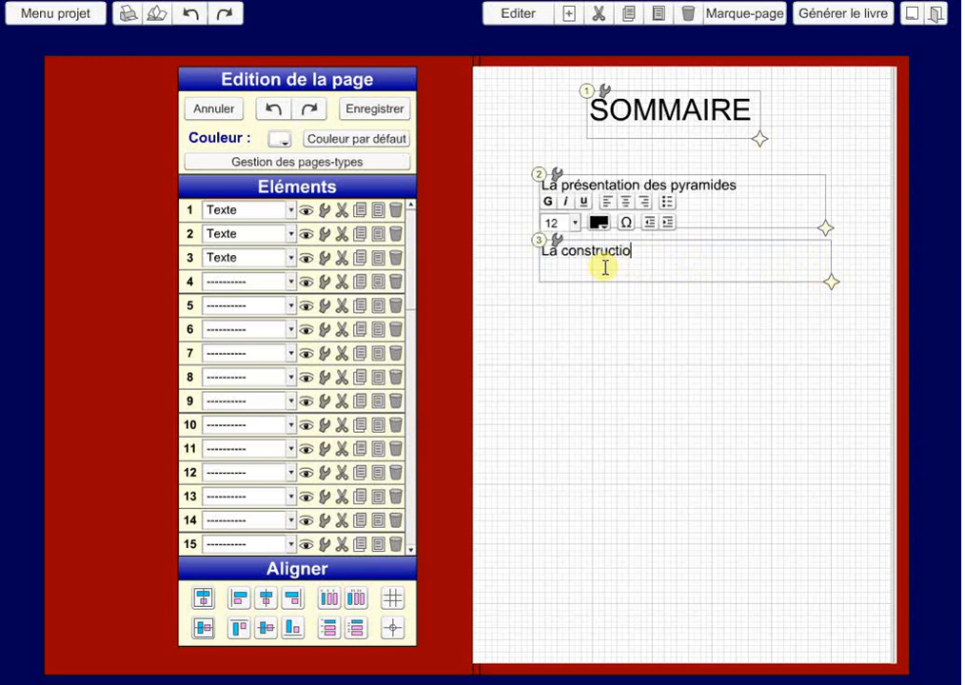
text(n des pyramides)
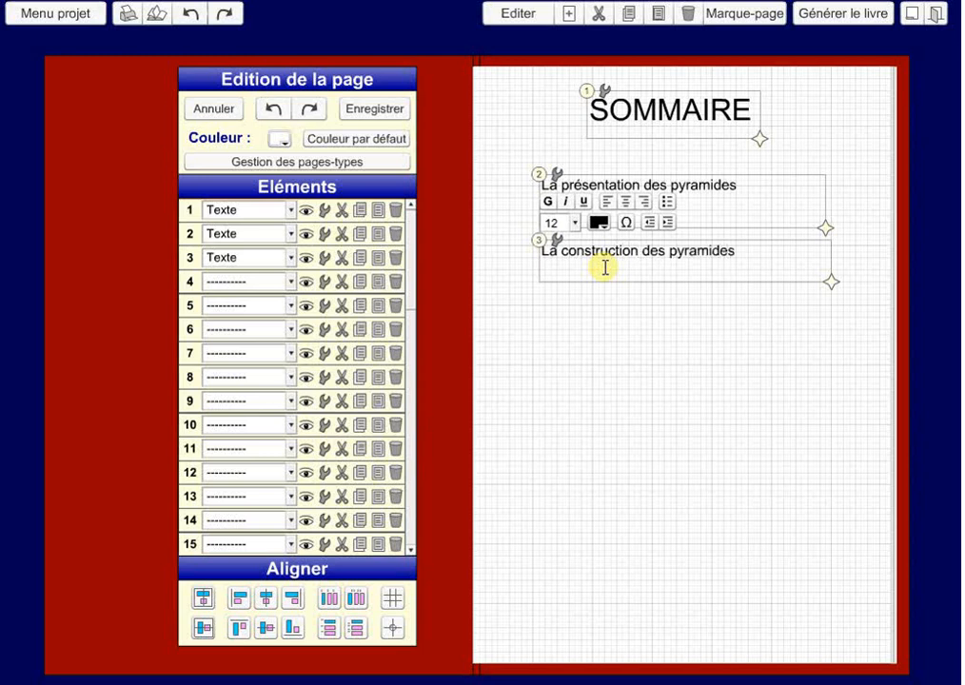
click(605, 318)
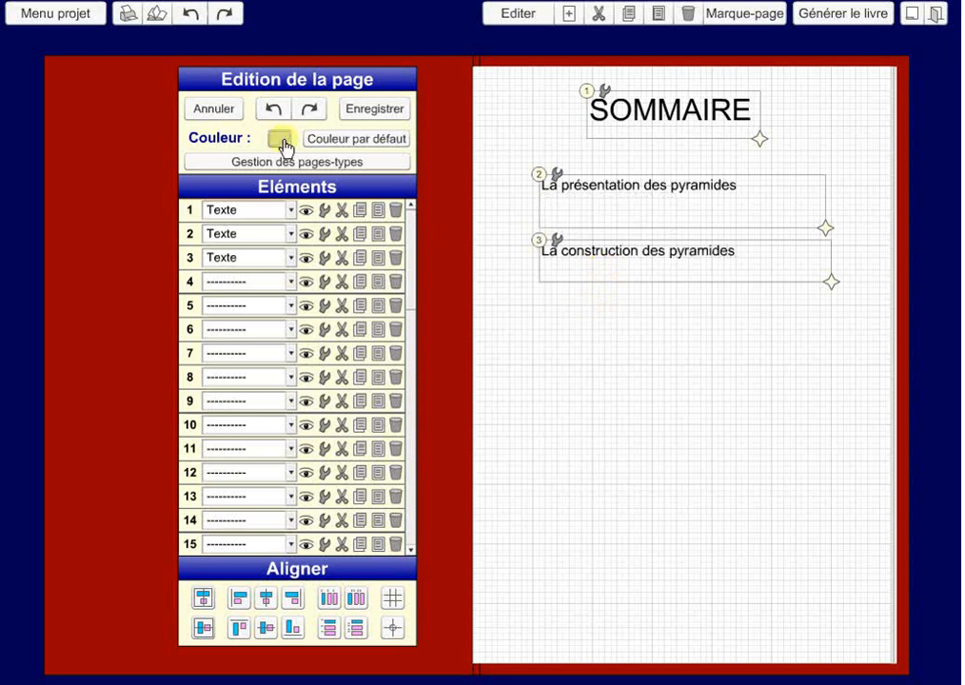
Set the summary page's background colour to orange (255, 204, 0) and shorten the frame of "La présentation des pyramides"
click(283, 141)
click(376, 190)
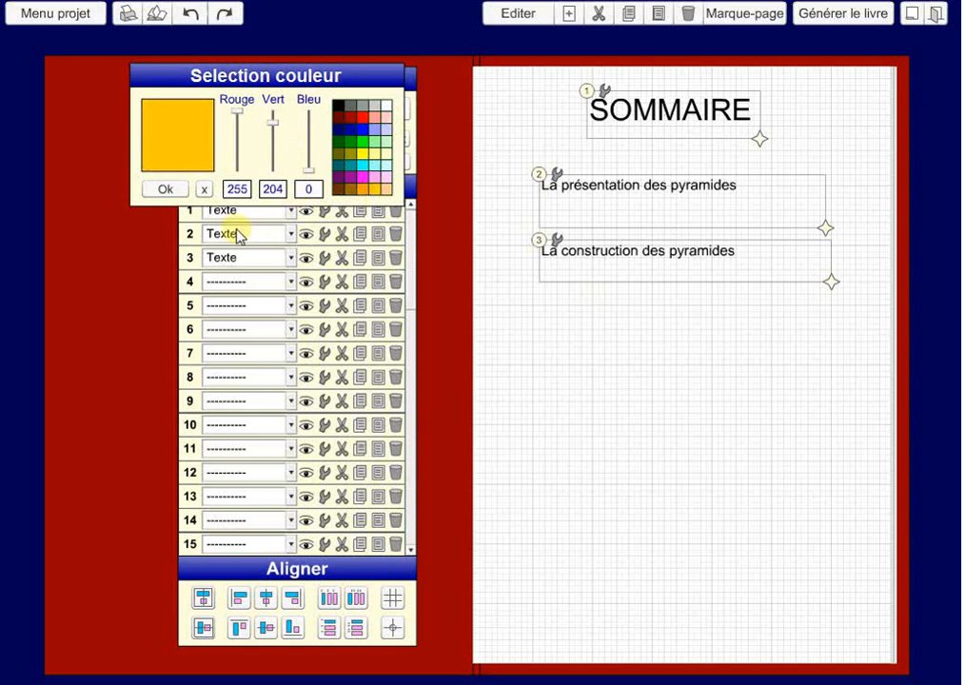
click(167, 190)
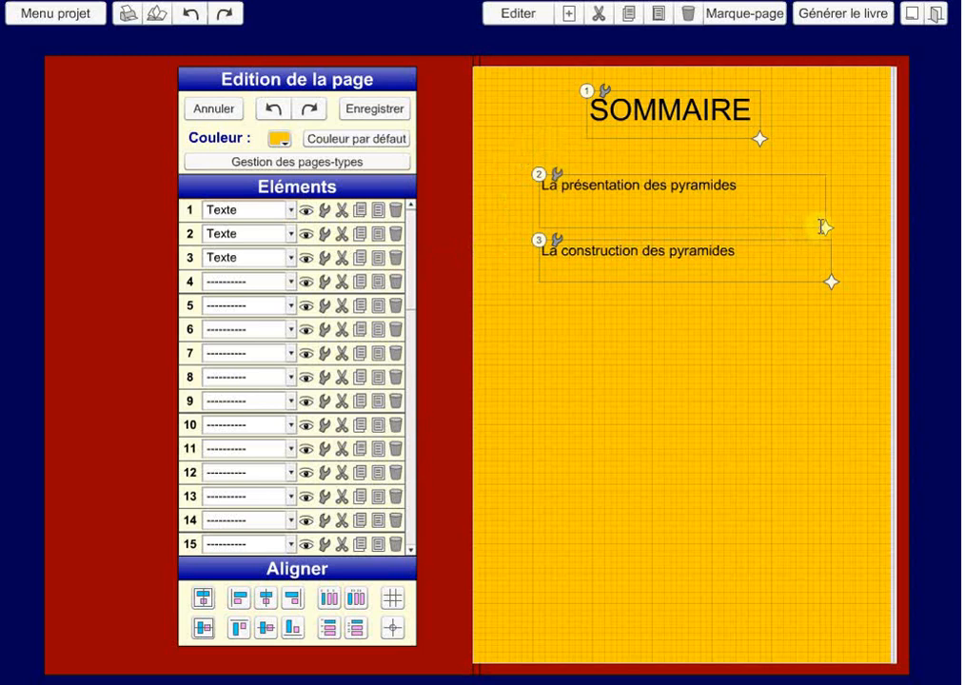
drag(829, 230, 831, 203)
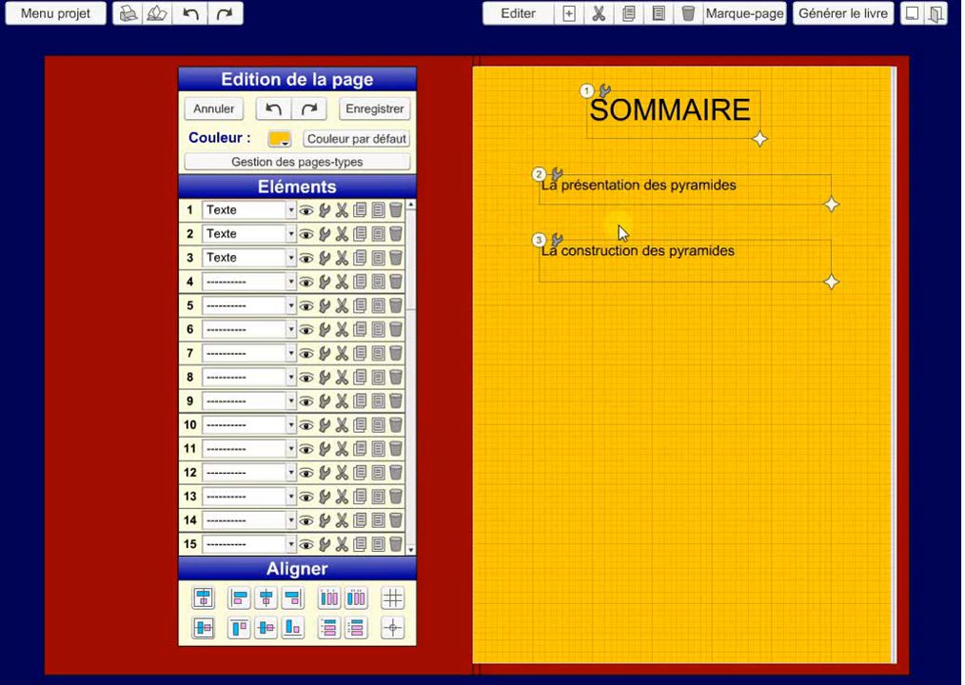
Make the "La présentation des pyramides" text an interactive link going to page 2
click(557, 182)
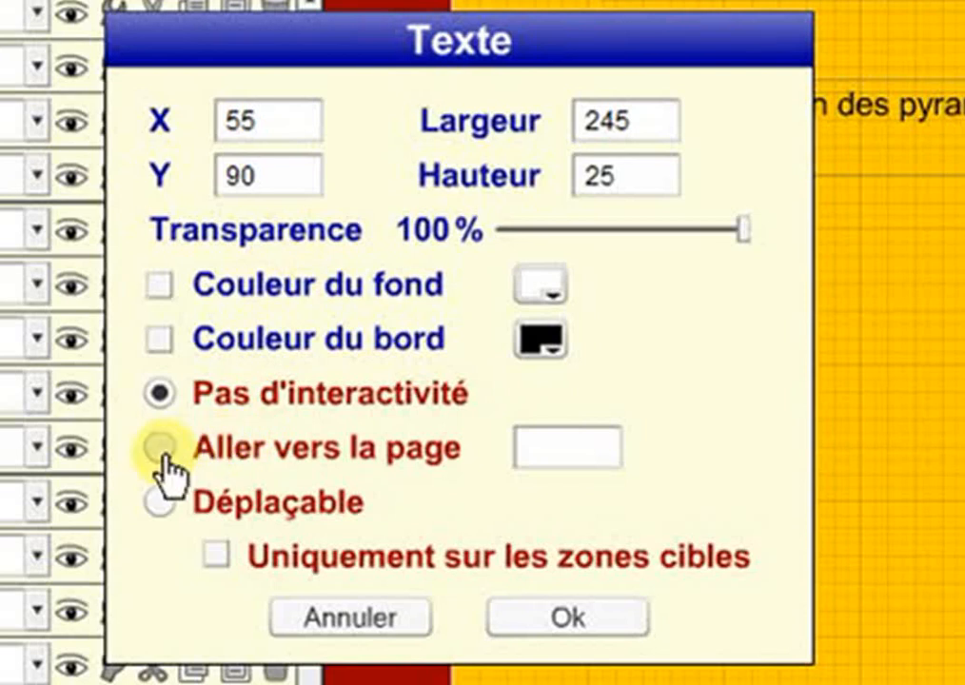
click(162, 452)
click(582, 449)
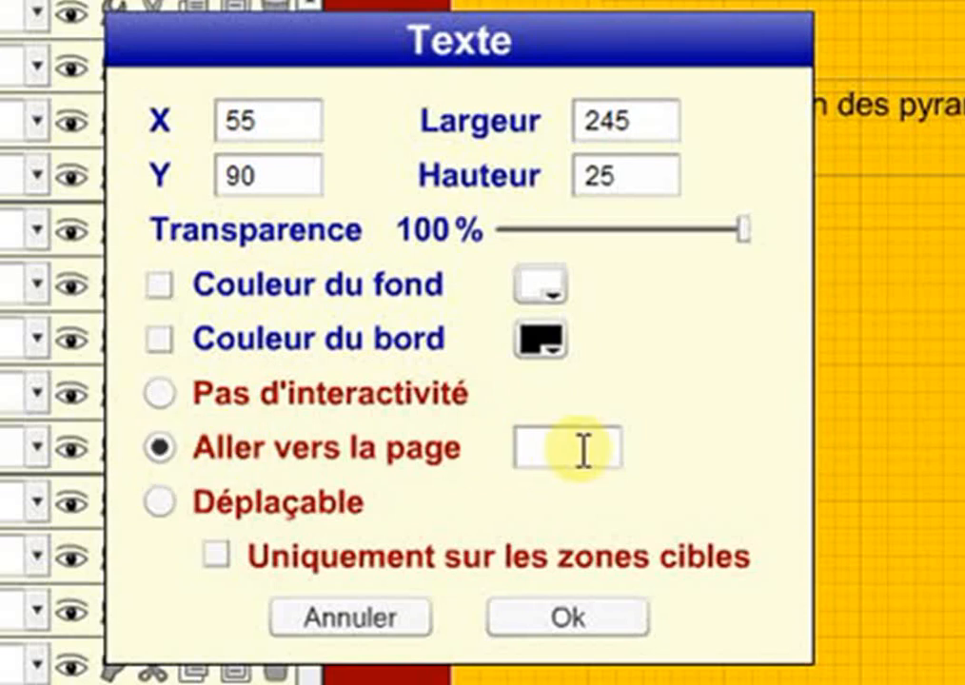
text(2)
click(566, 617)
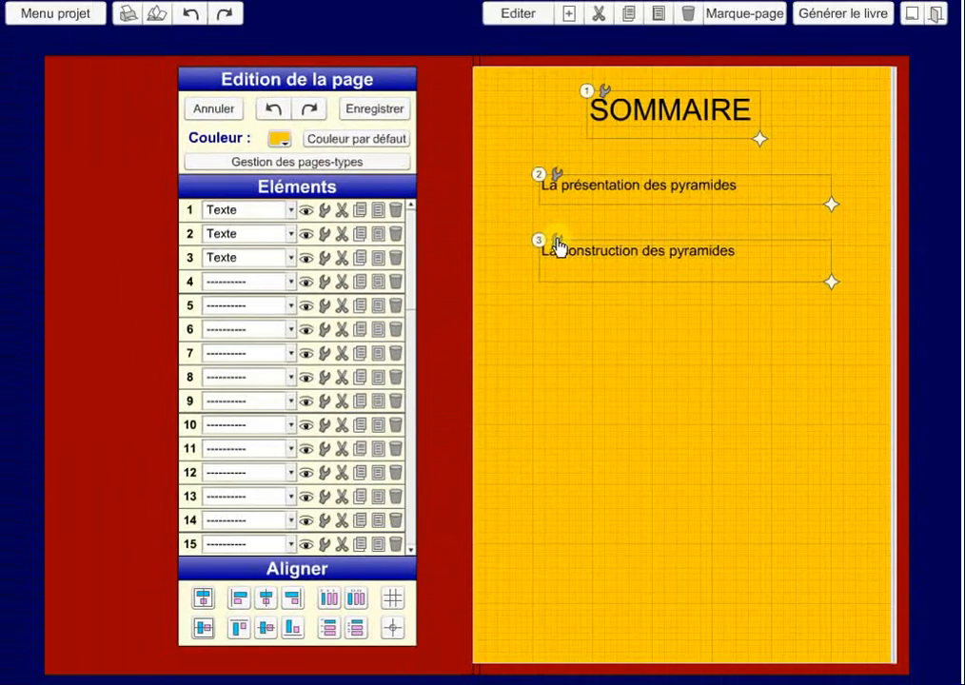
Make the "La construction des pyramides" text an interactive link going to page 4
click(557, 245)
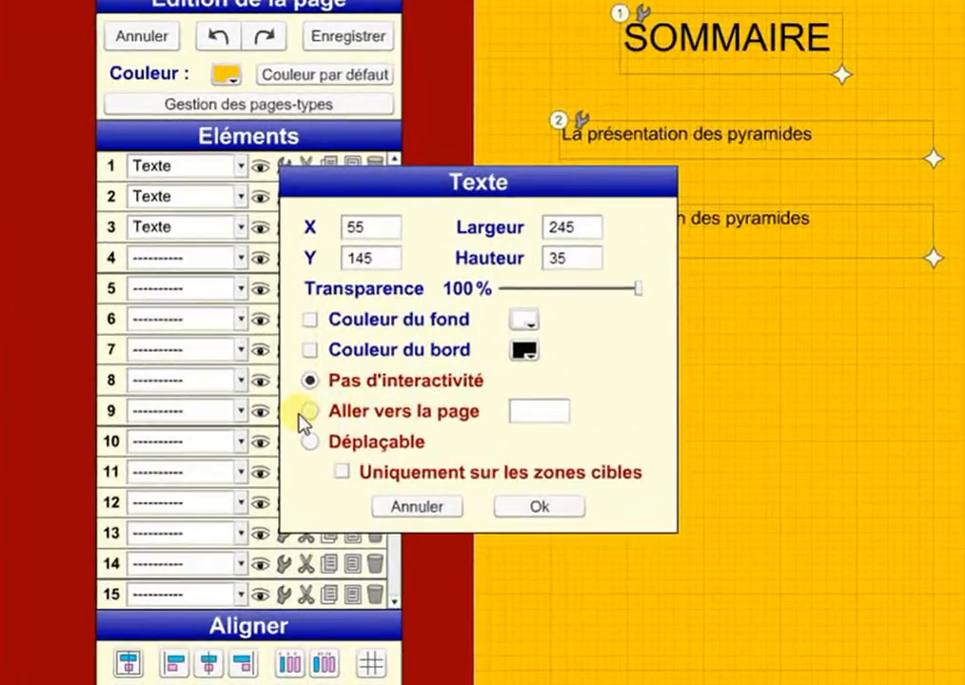
click(344, 401)
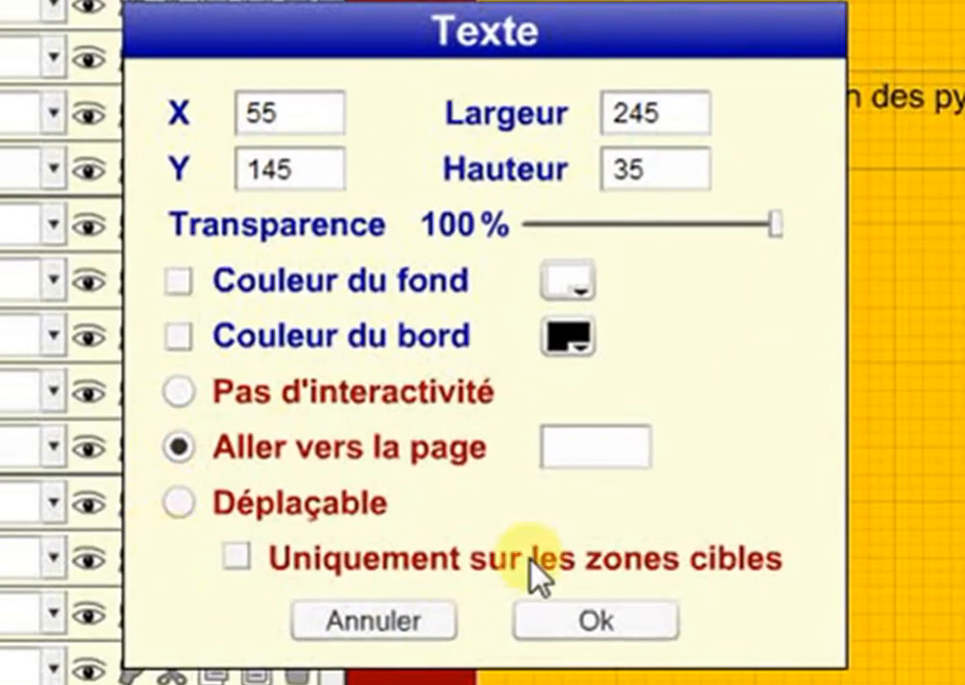
click(577, 447)
text(4)
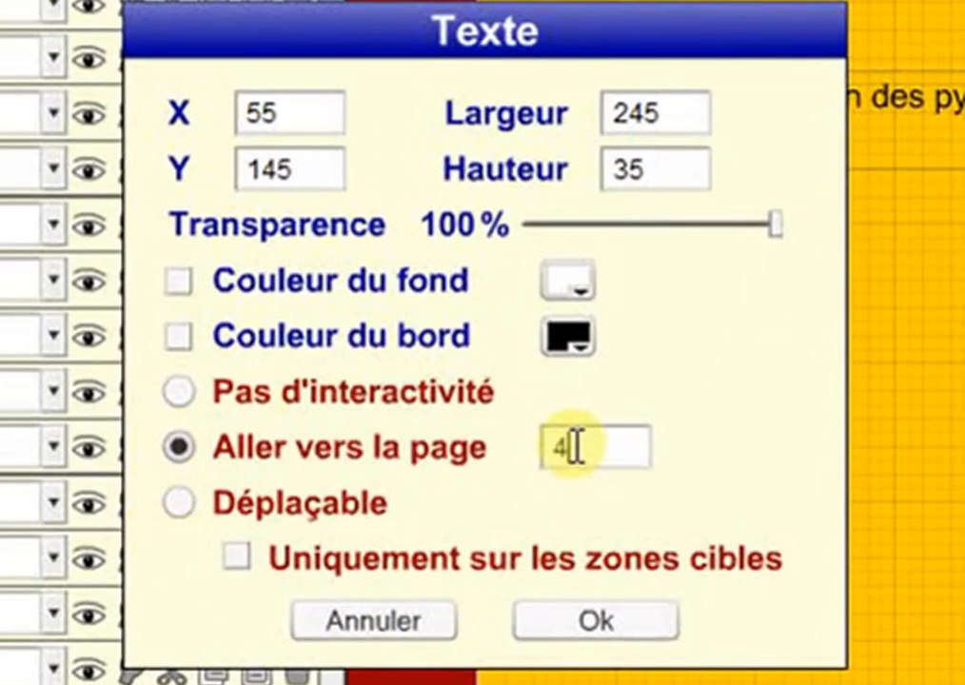
click(603, 636)
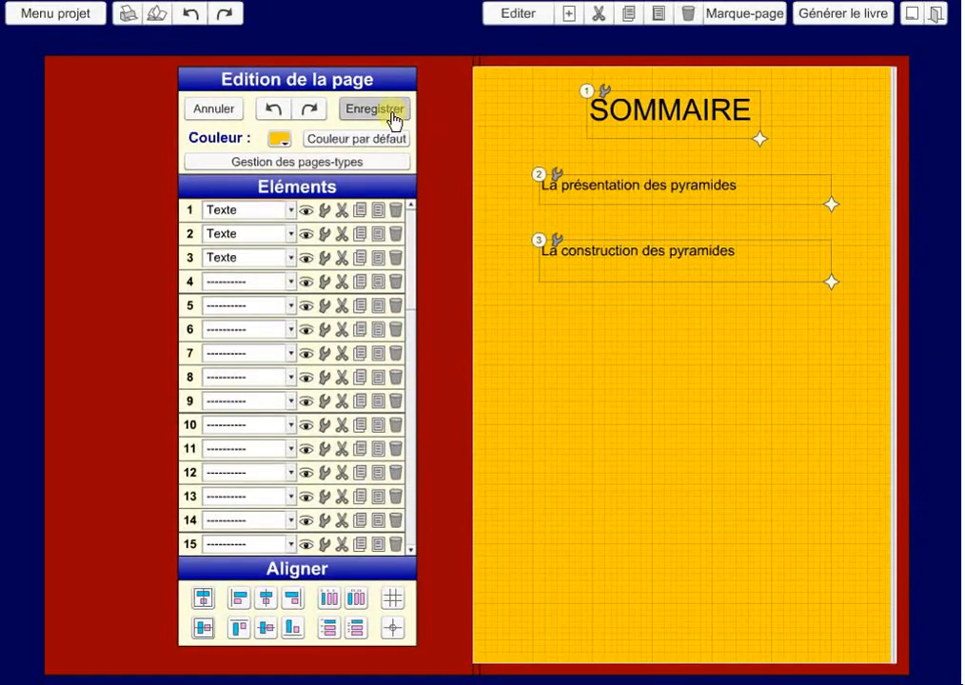
Save the summary page and test both of its links, returning to the summary between them
click(392, 113)
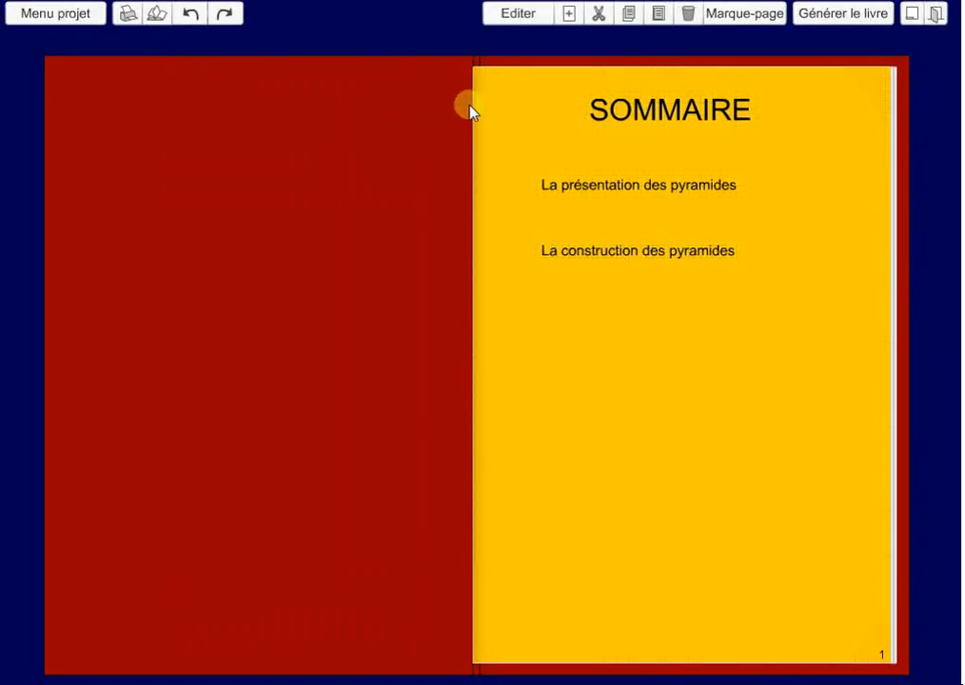
click(647, 190)
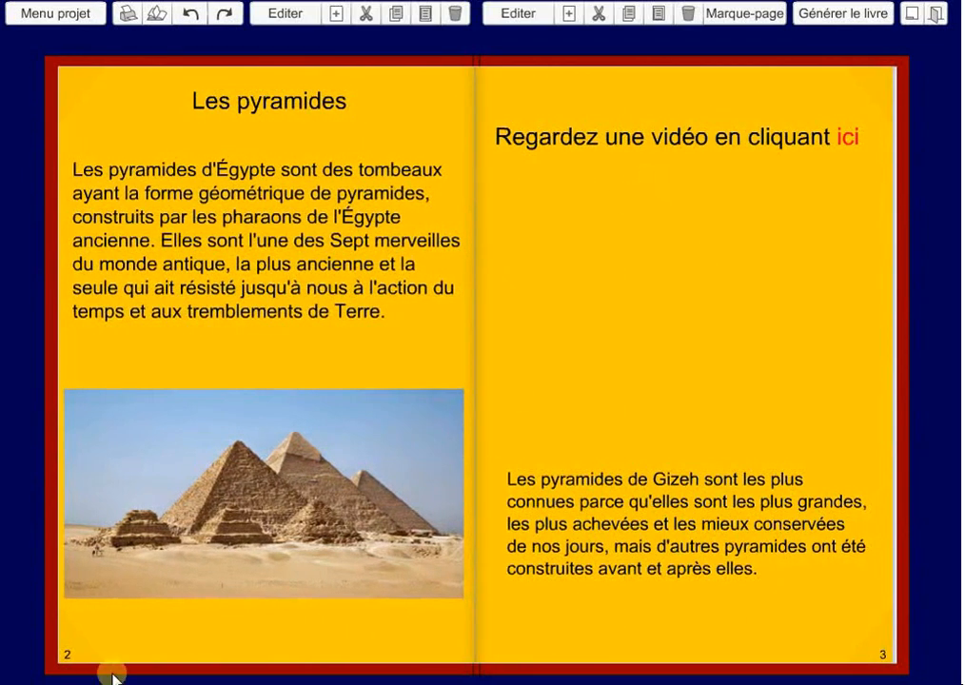
click(78, 666)
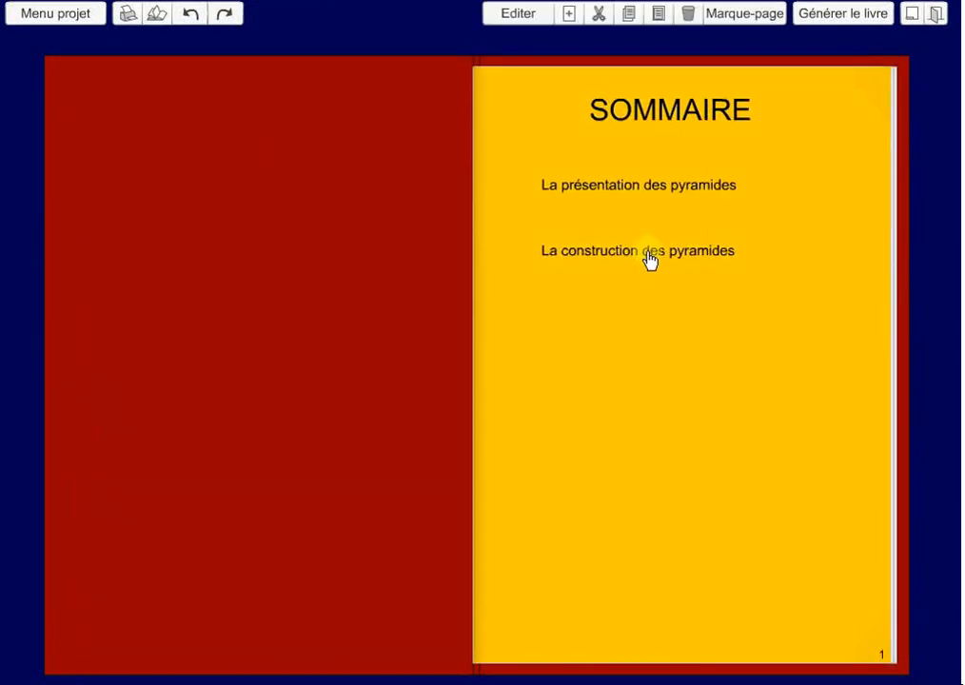
click(649, 260)
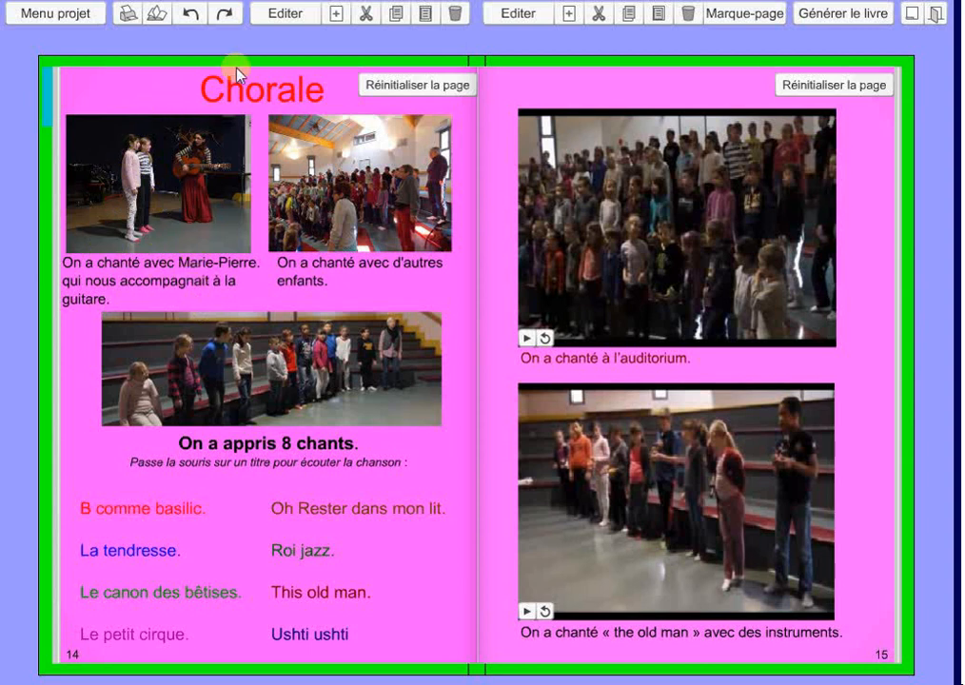
Edit the Chorale page of the other book and shift photo element 10 down to uncover the sound players beneath it
click(282, 19)
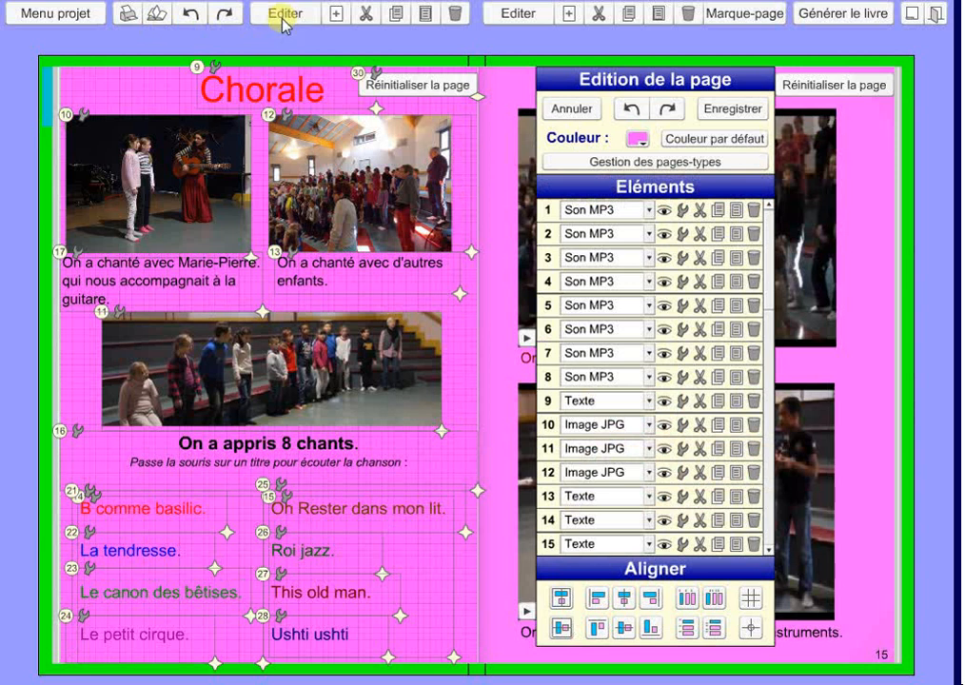
mouse_move(96, 320)
mouse_down()
mouse_move(133, 346)
mouse_move(86, 329)
mouse_move(84, 349)
mouse_move(95, 321)
mouse_up()
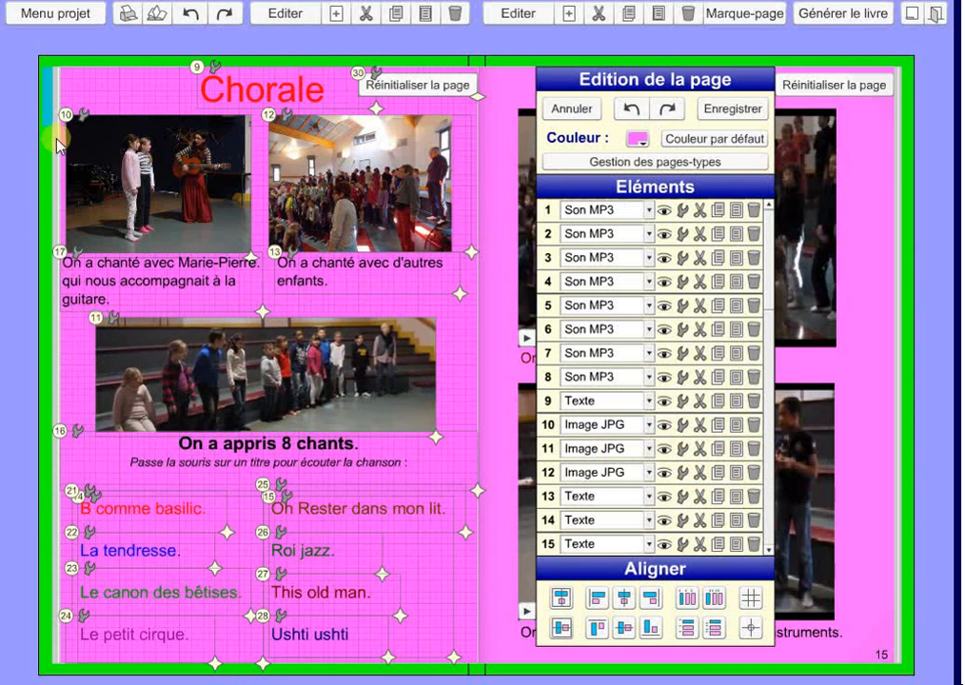
drag(67, 115, 78, 200)
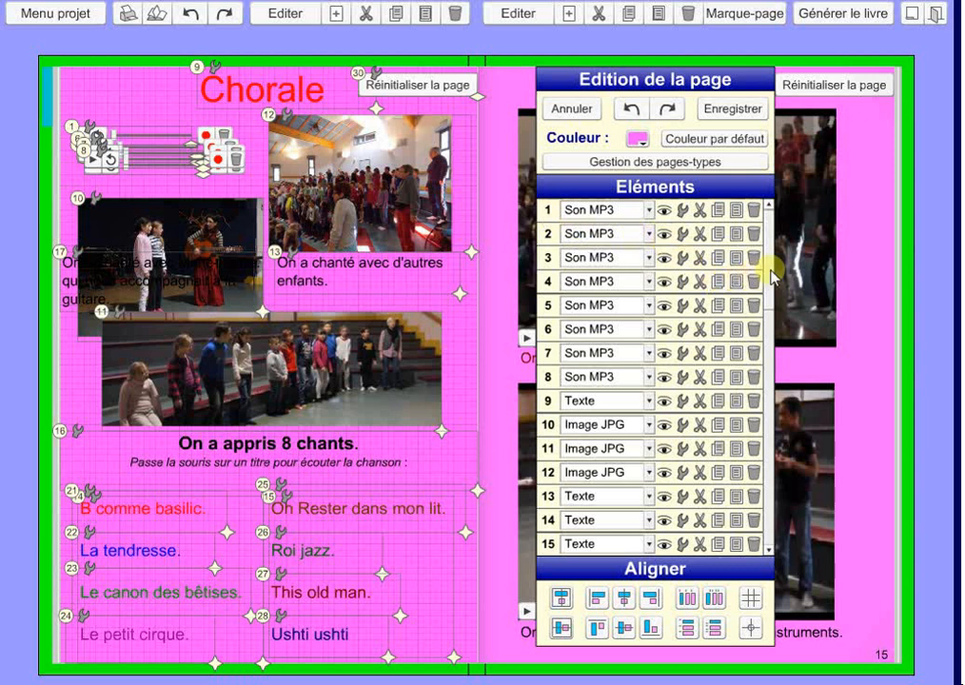
Examine the order of the Chorale page's elements in the list and move photo element 10 back over the sound players
scroll(768, 328, down, 2)
scroll(766, 361, down, 6)
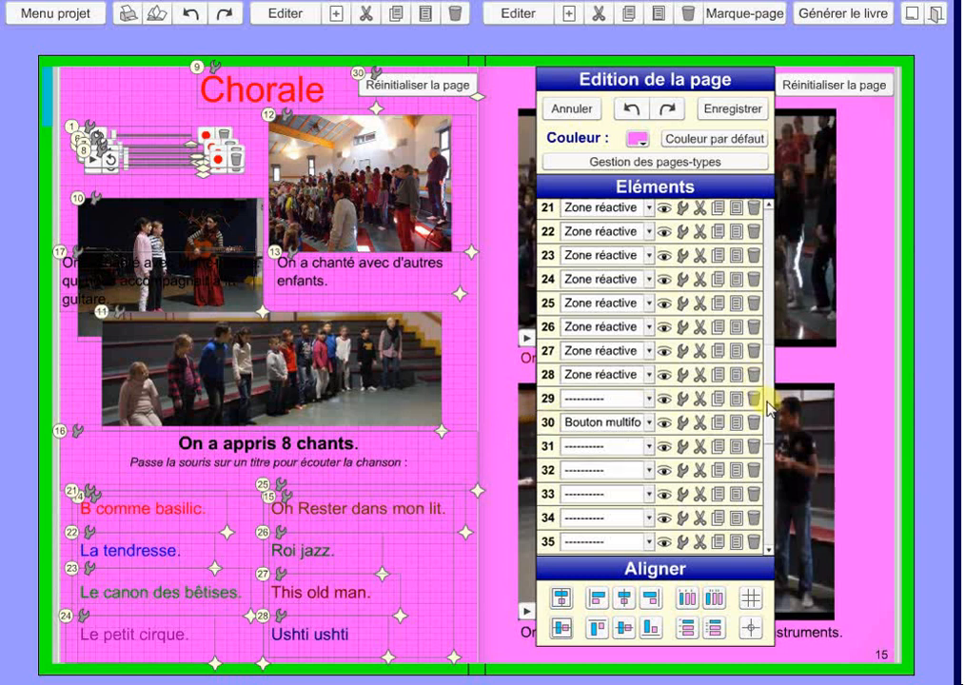
scroll(764, 276, up, 2)
scroll(763, 276, up, 8)
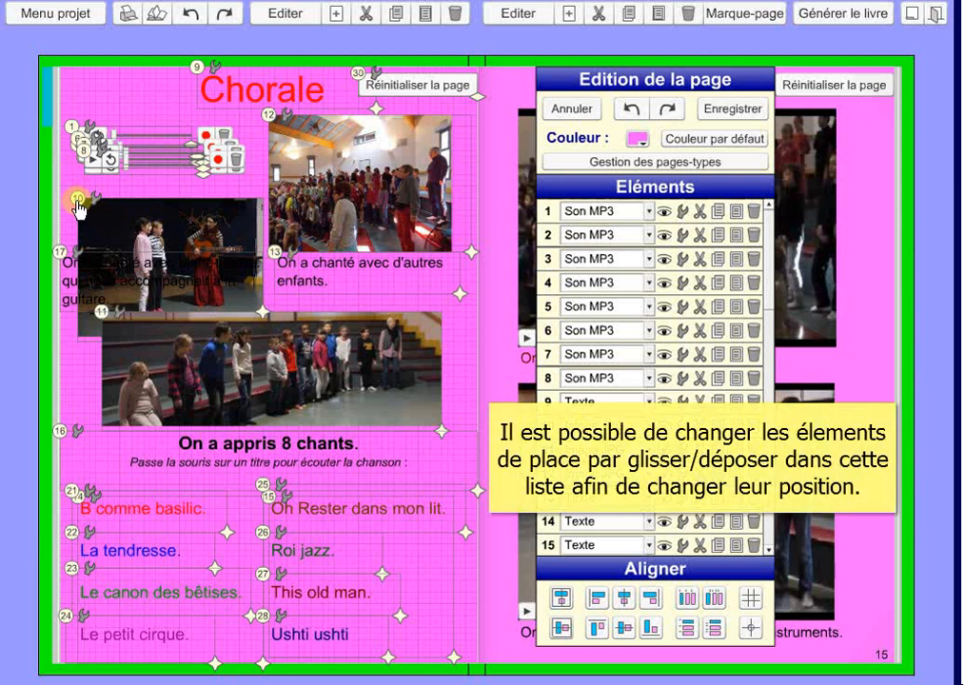
drag(79, 206, 74, 122)
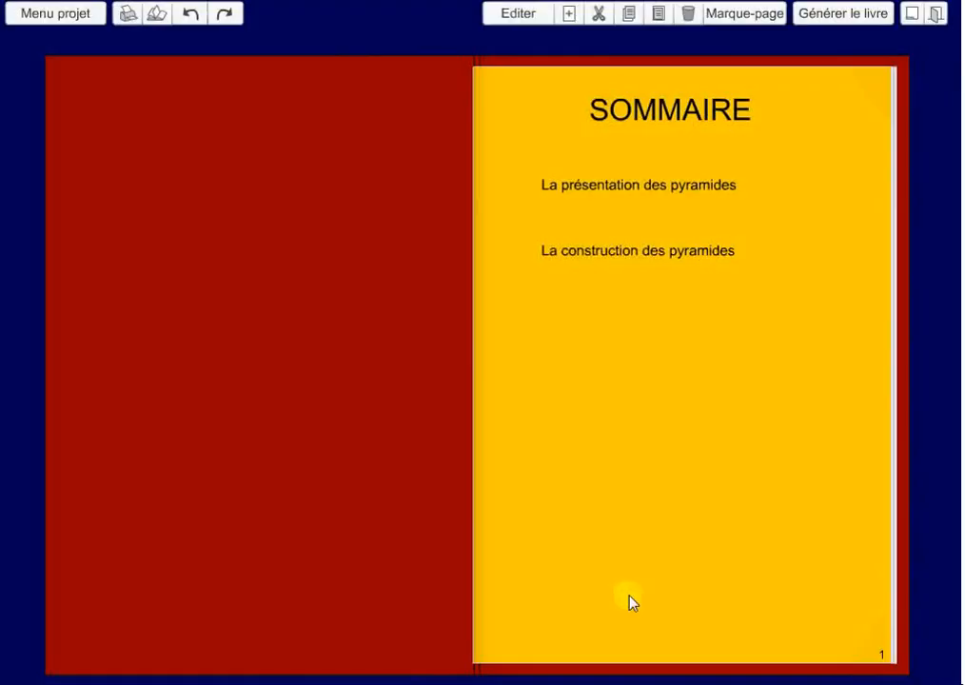
Turn to pages 4 and 5 of the pyramids book and generate the final book on the Bureau with the default parameters
click(878, 657)
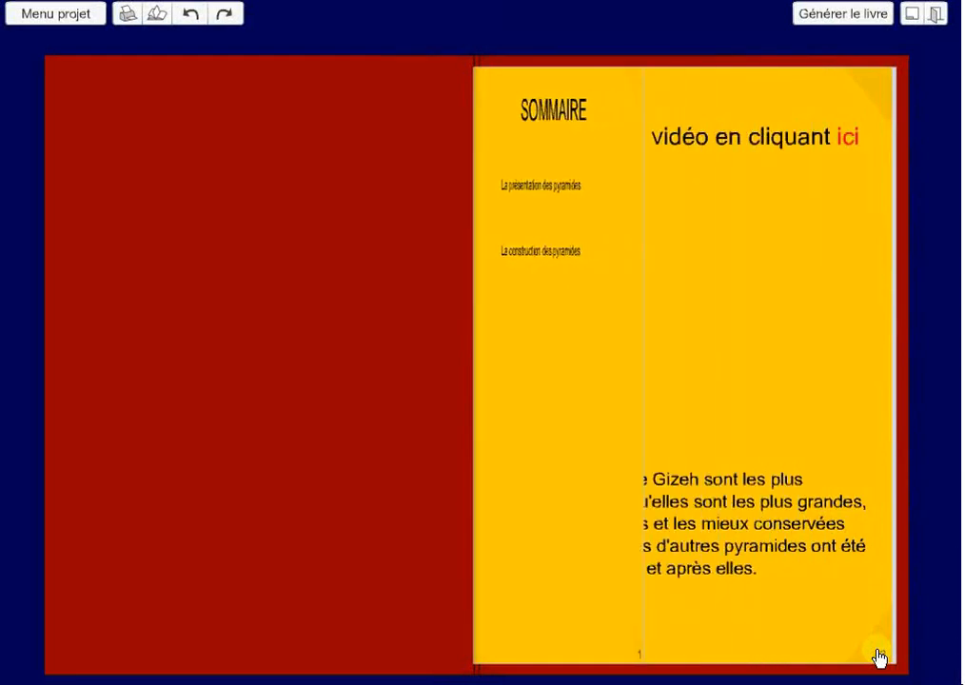
click(878, 656)
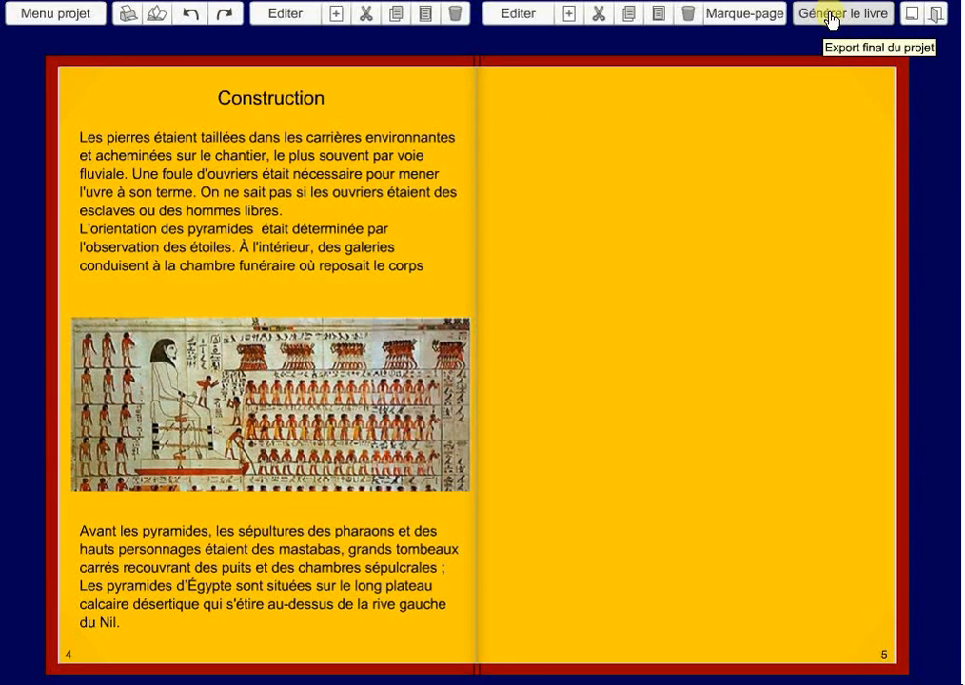
click(833, 17)
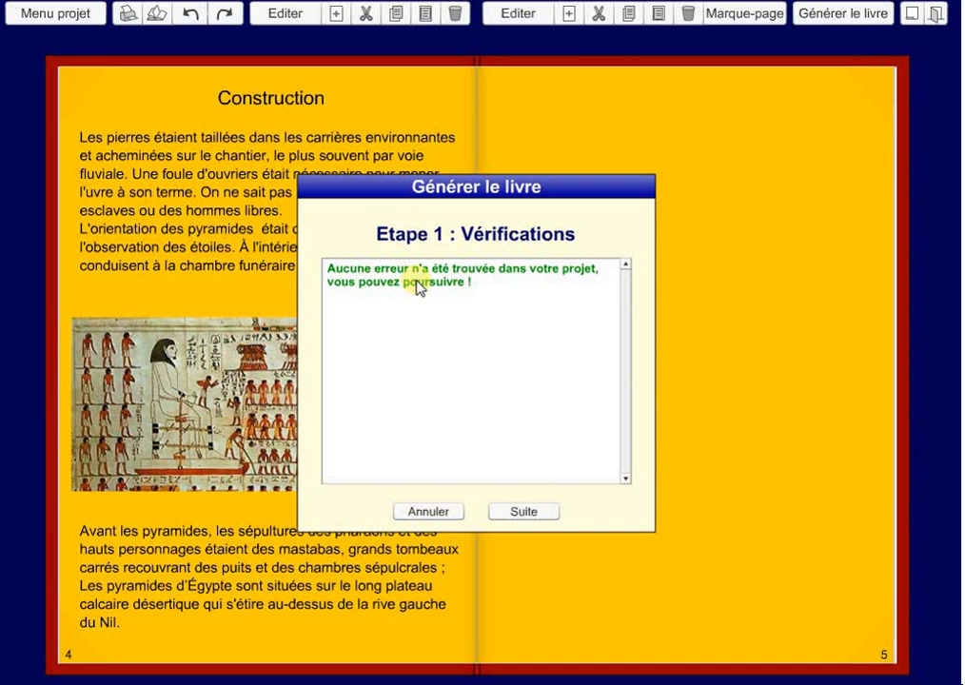
click(519, 514)
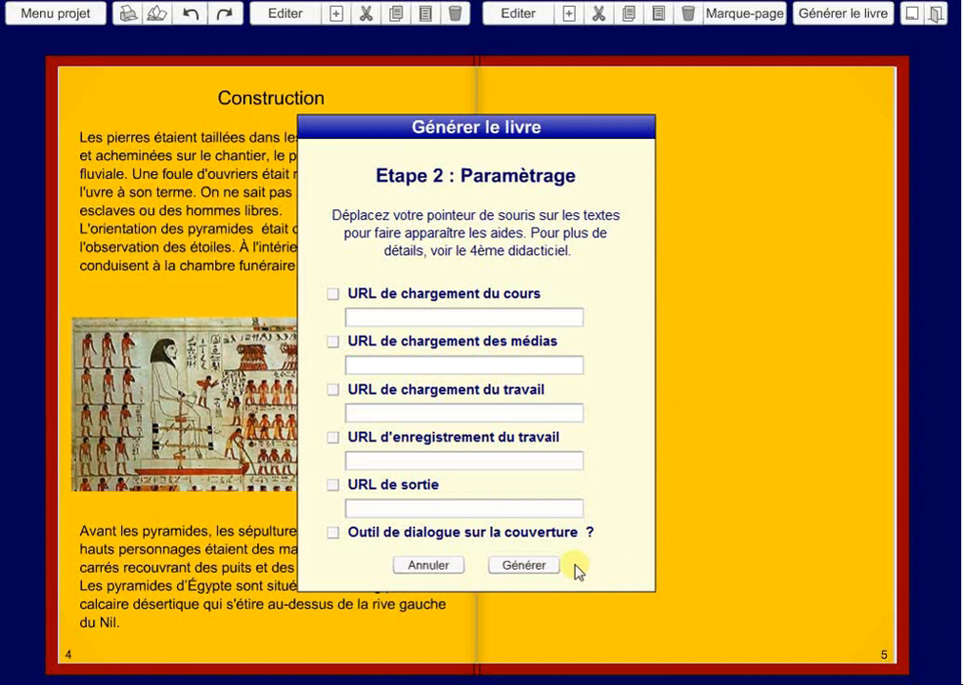
click(525, 566)
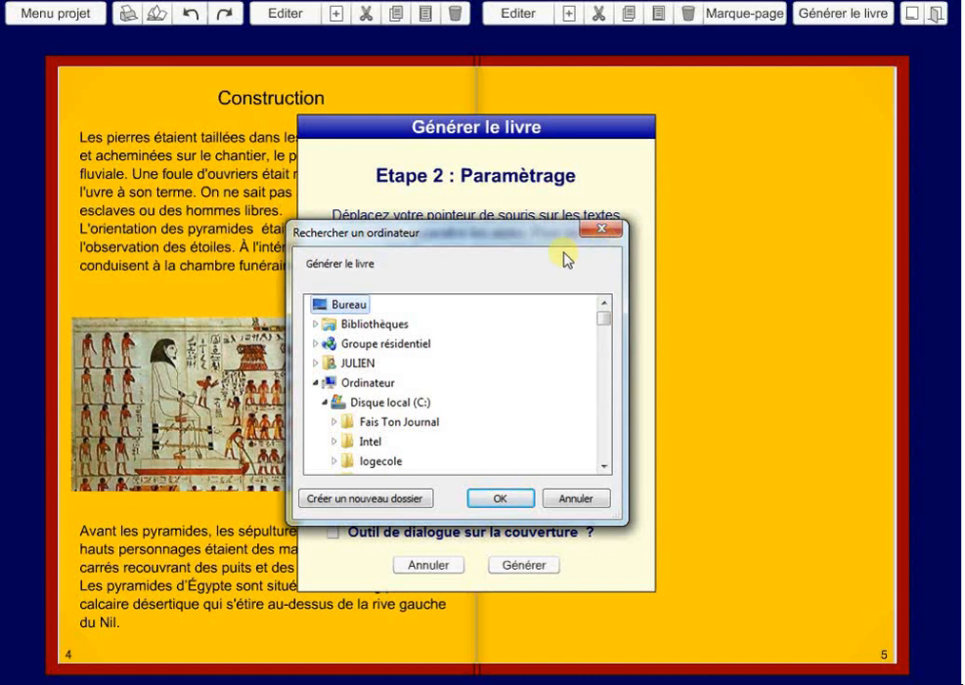
click(497, 509)
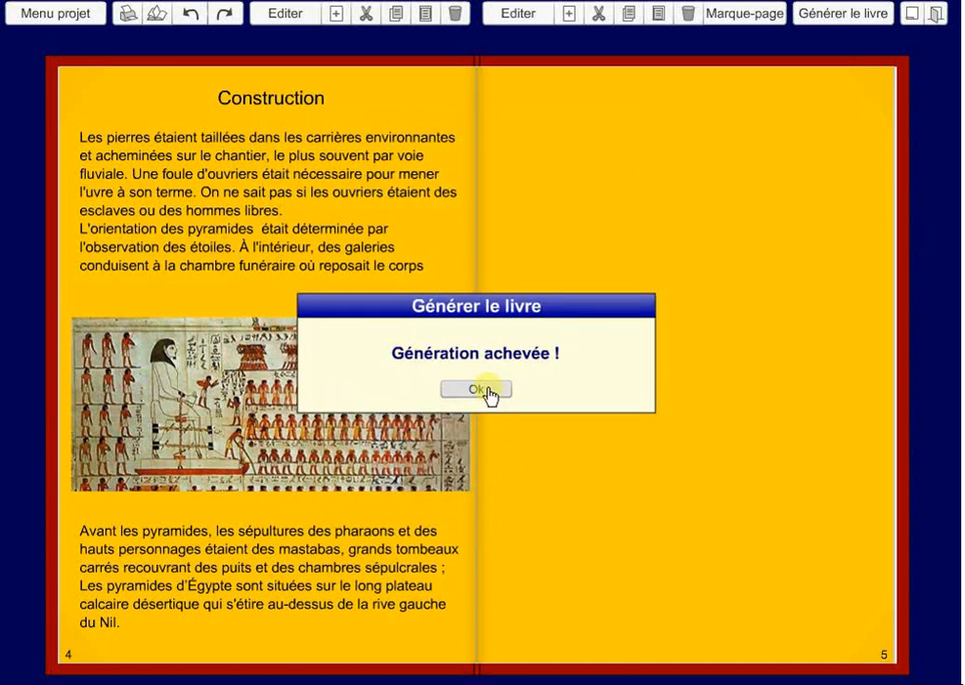
click(487, 390)
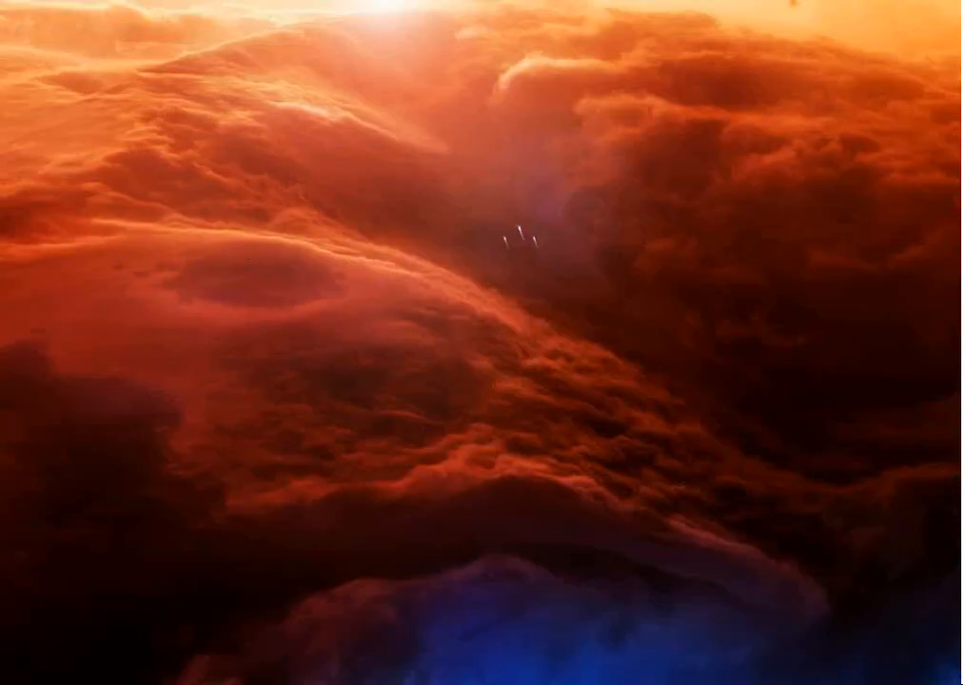
Open the generated Pyramide folder on the desktop, review its files and open the book's index.html
click(347, 224)
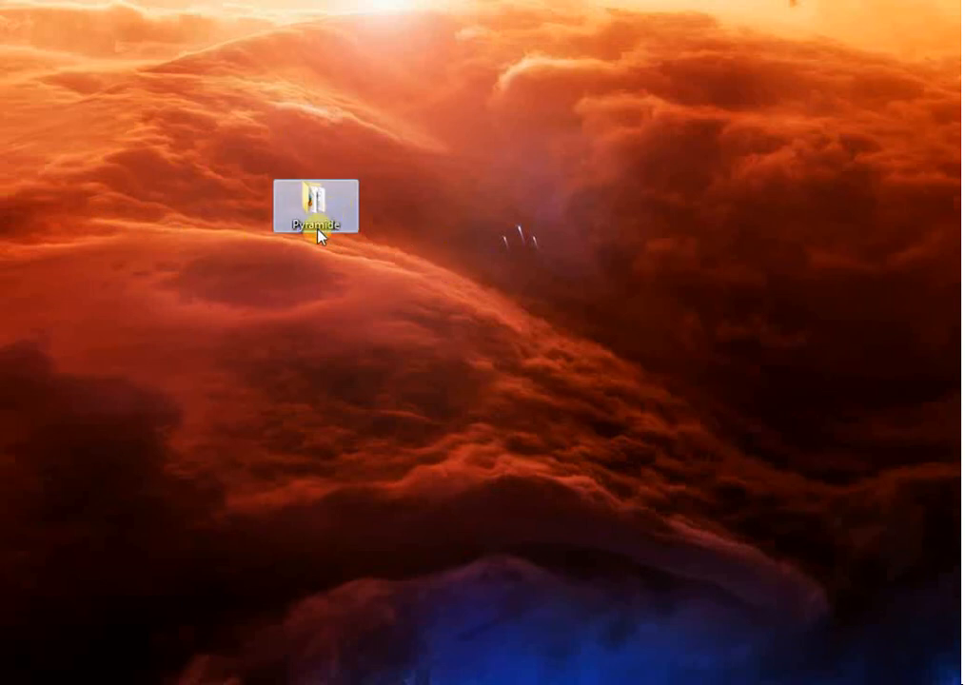
mouse_move(320, 236)
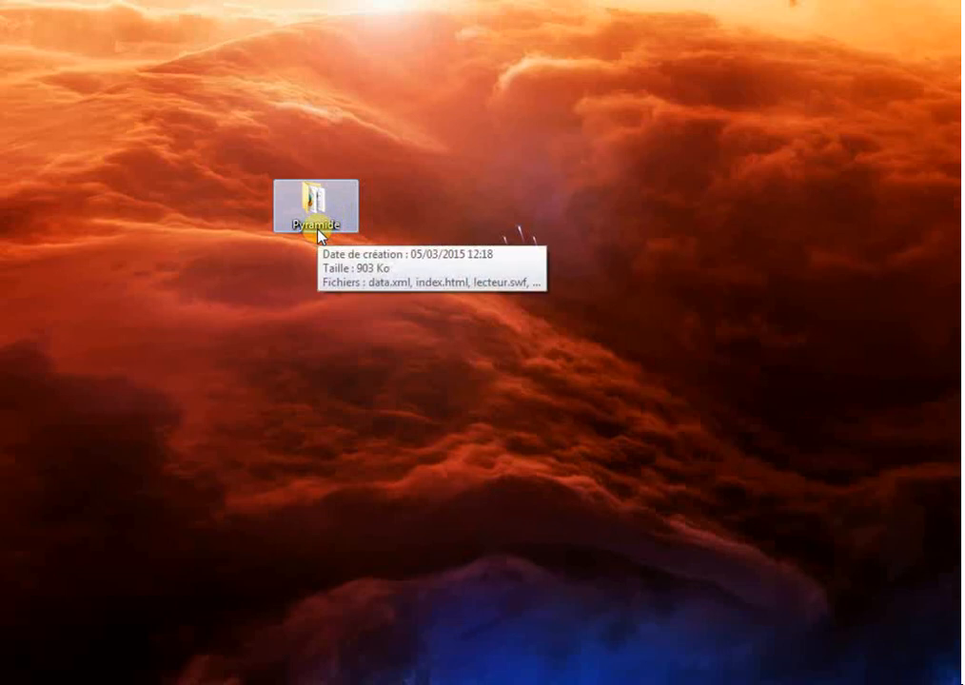
double_click(315, 196)
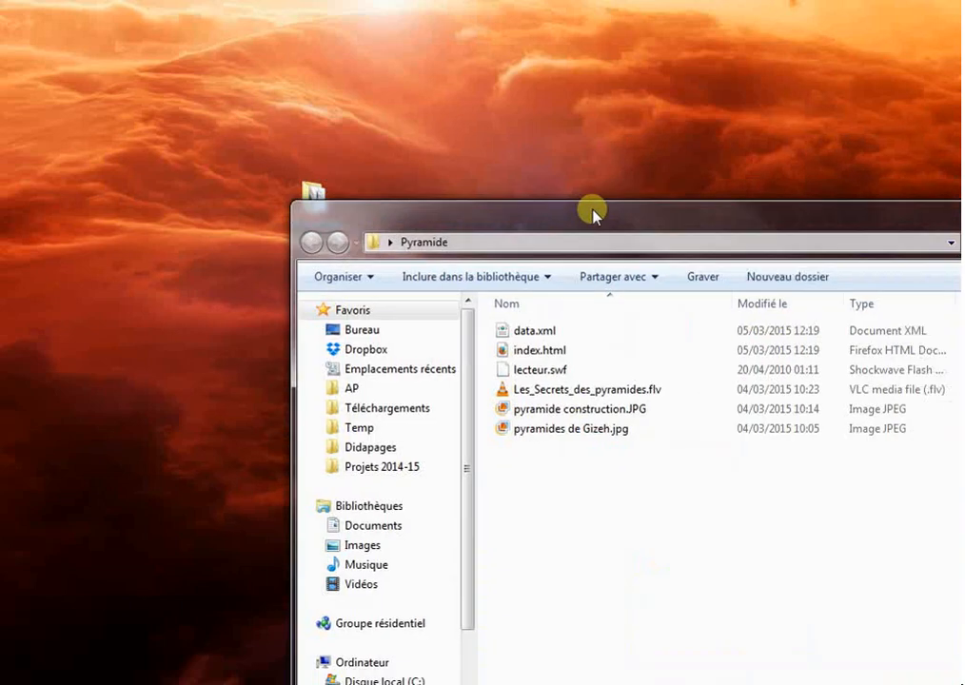
drag(592, 209, 346, 74)
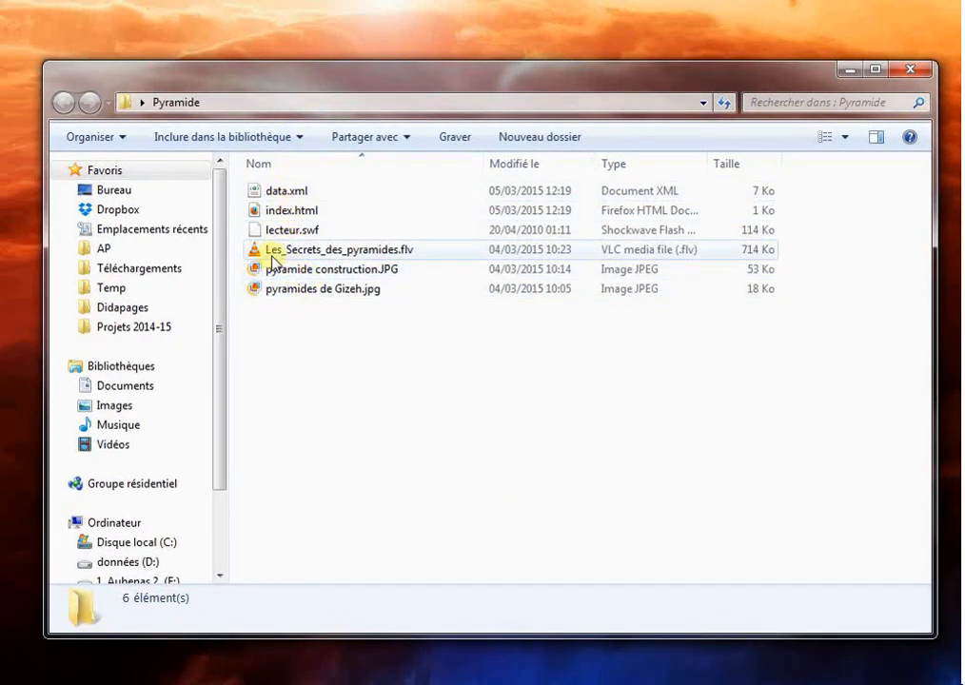
mouse_move(277, 300)
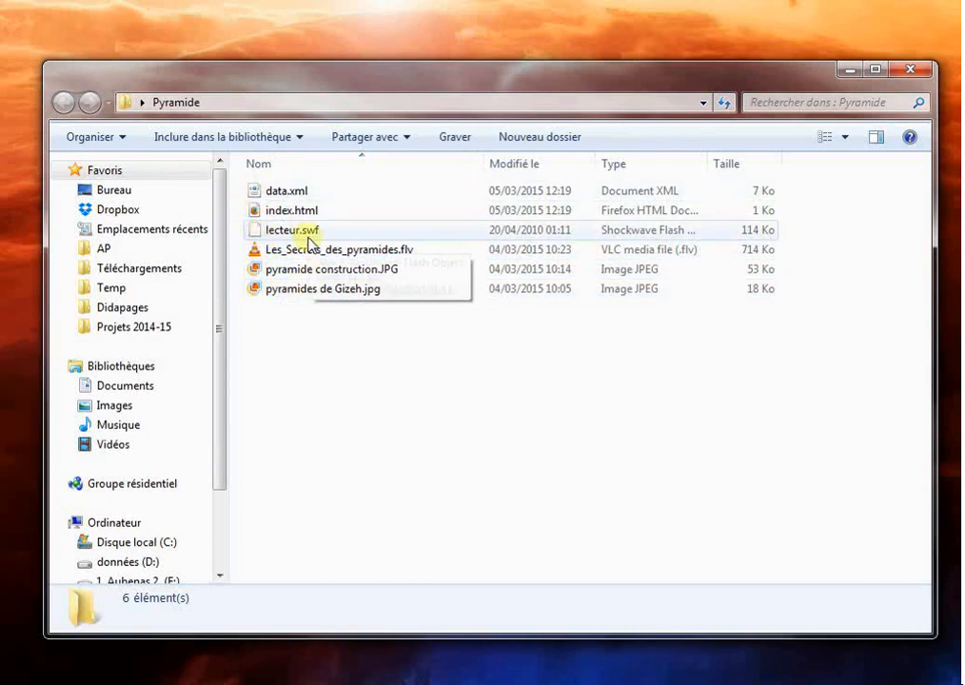
click(257, 213)
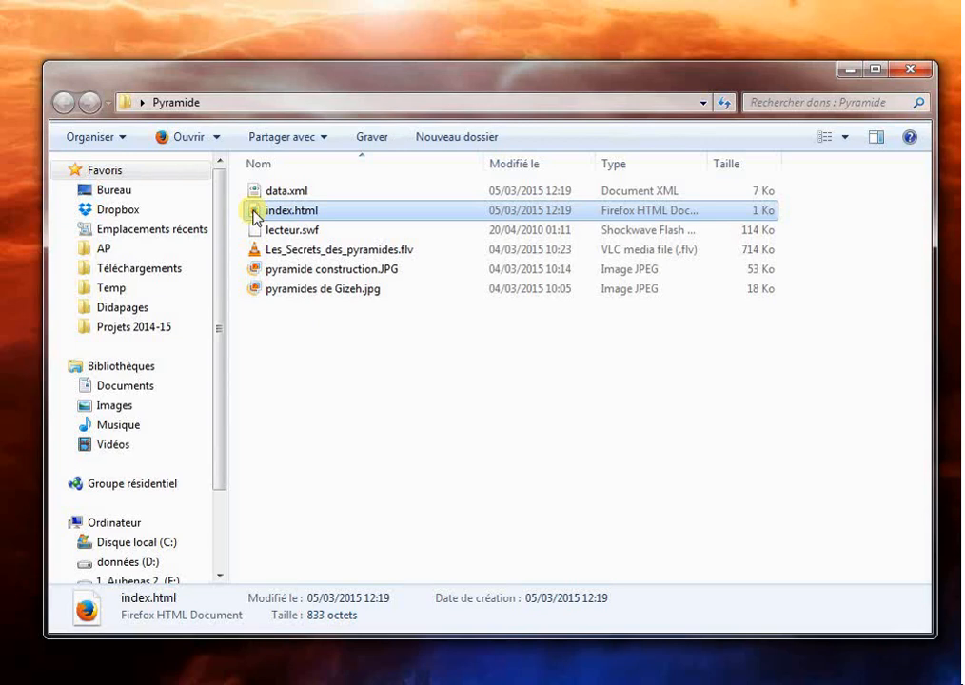
double_click(256, 211)
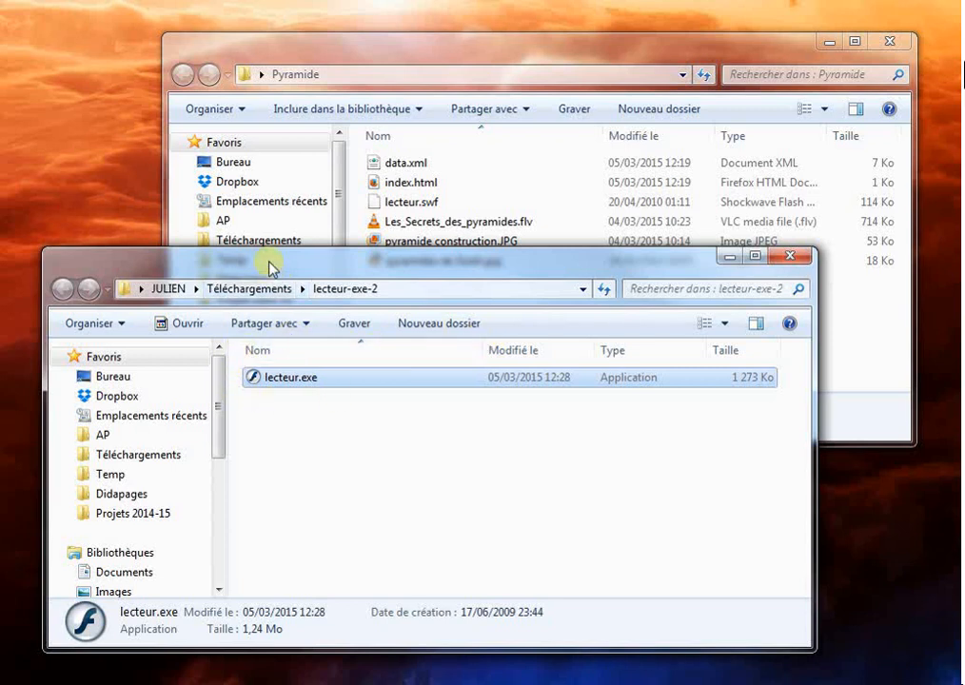
Move lecteur.exe from the lecteur-exe-2 download folder into the Pyramide folder and launch it there
drag(272, 263, 283, 317)
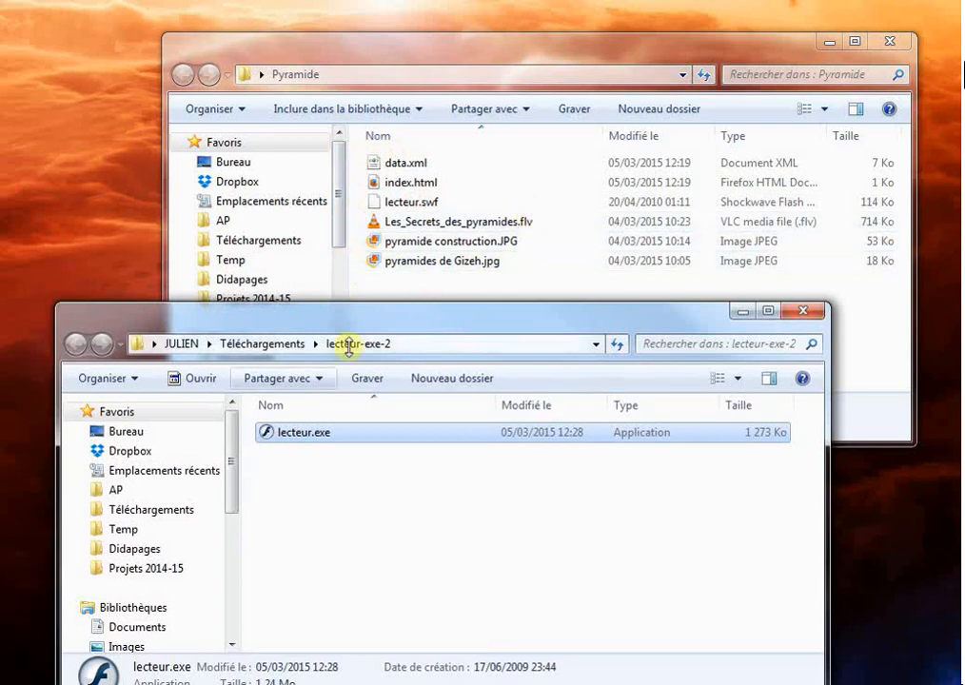
drag(269, 436, 401, 291)
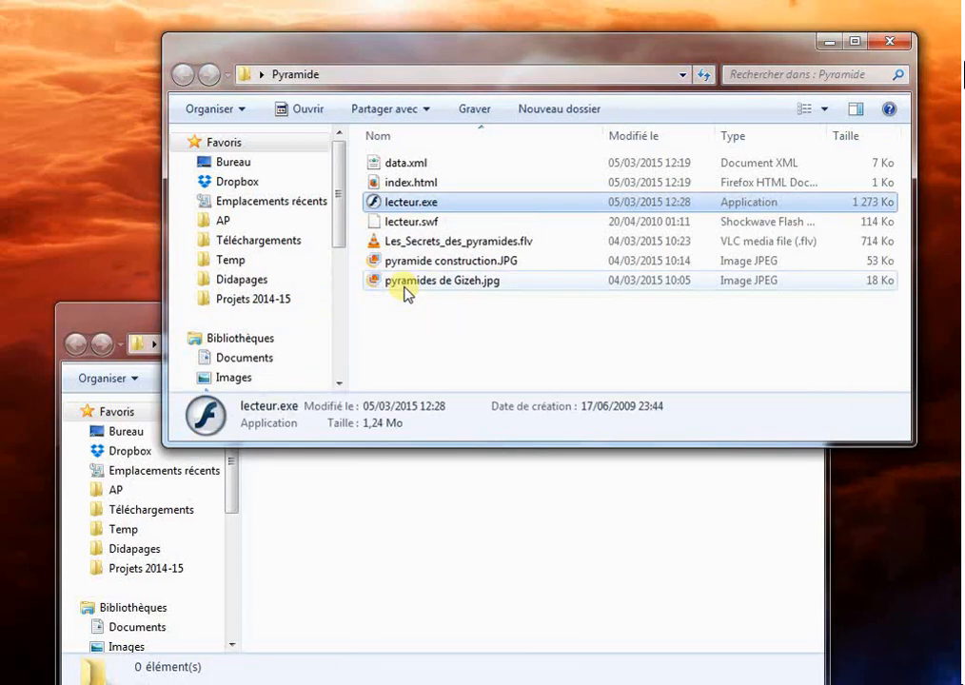
double_click(375, 202)
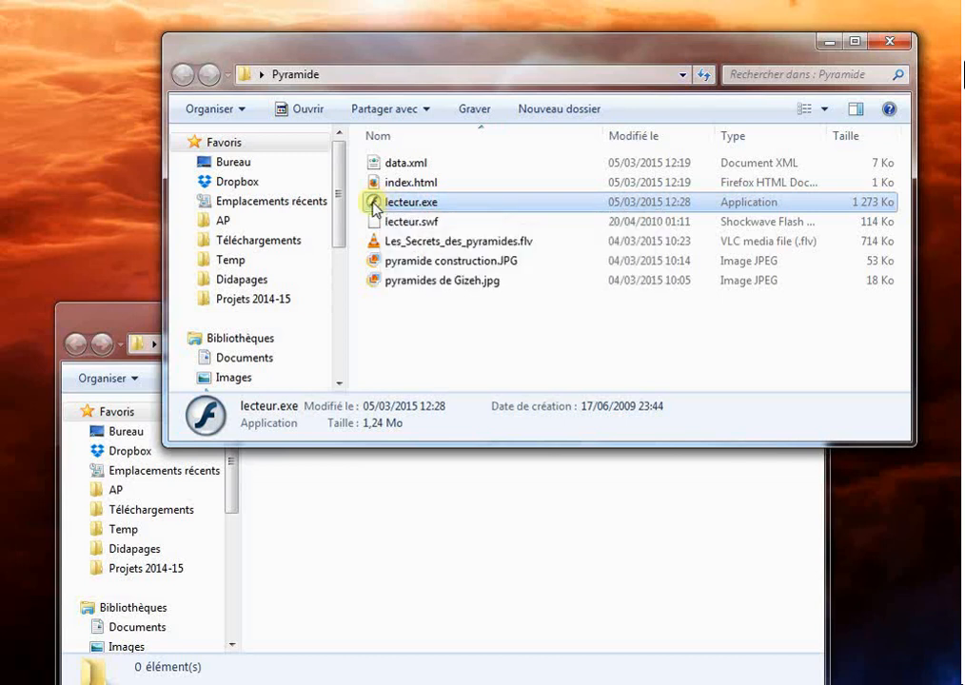
click(493, 373)
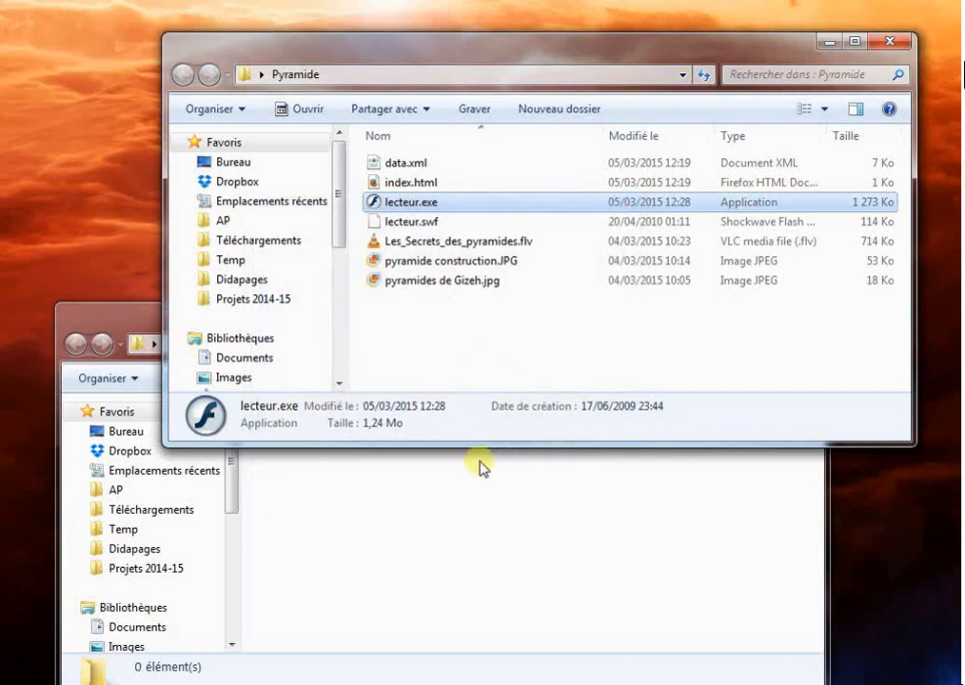